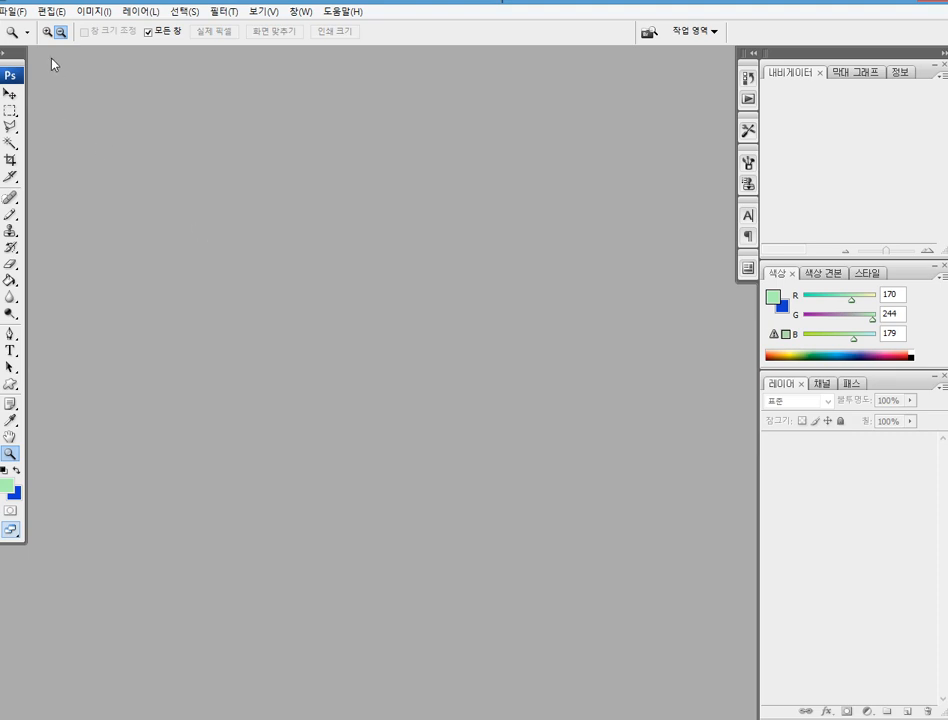
# Create a new blank document 600 pixels wide and 600 pixels high, and enlarge its window so the whole canvas has a margin.
pyautogui.click(16, 12)
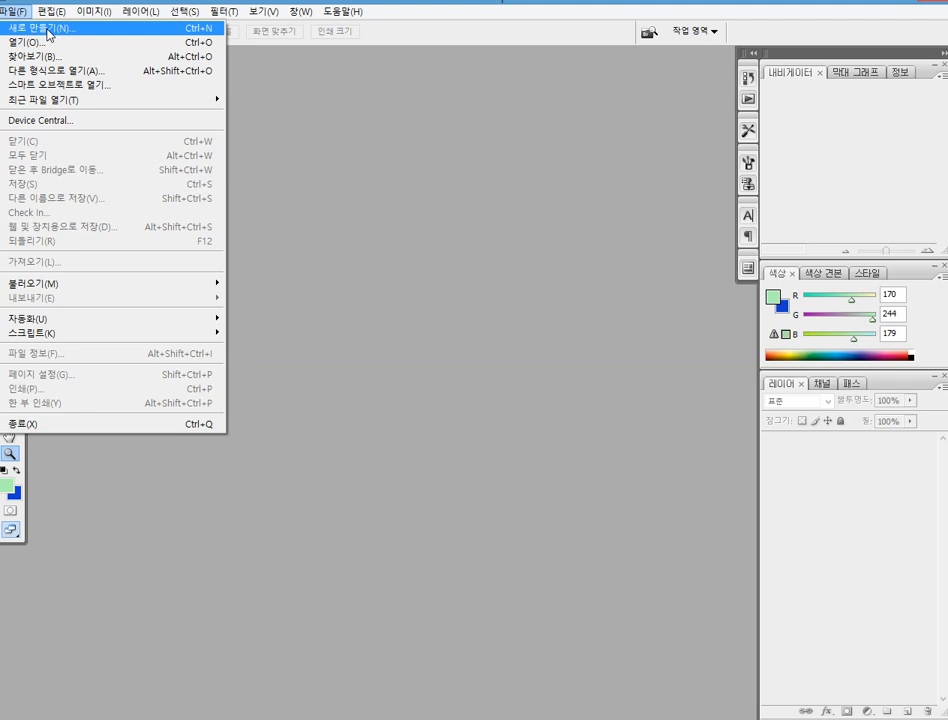
pyautogui.click(46, 29)
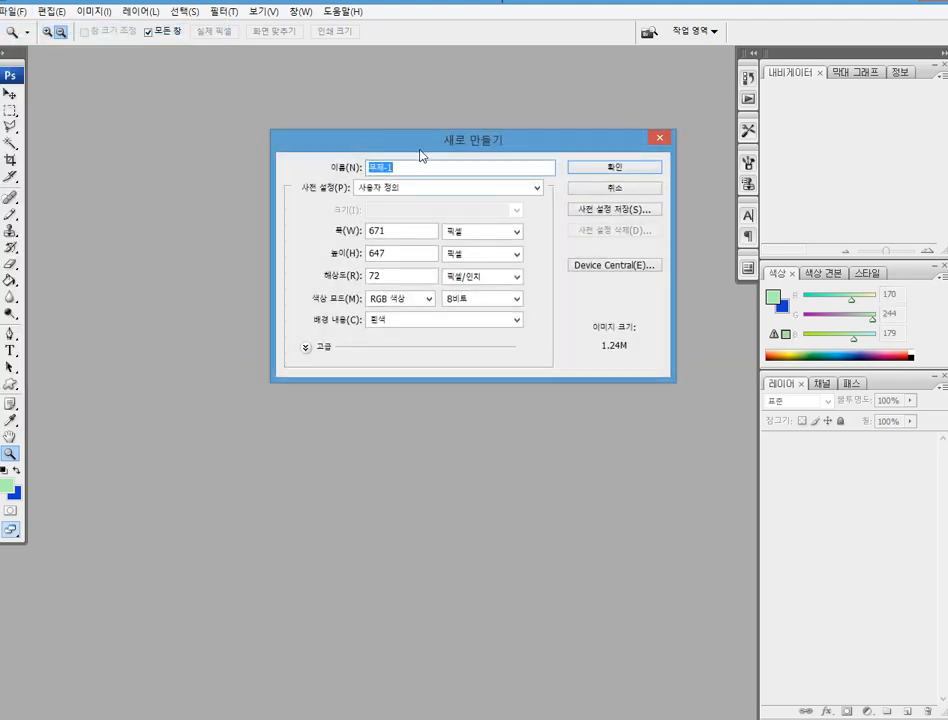
pyautogui.moveTo(421, 153); pyautogui.dragTo(399, 157)
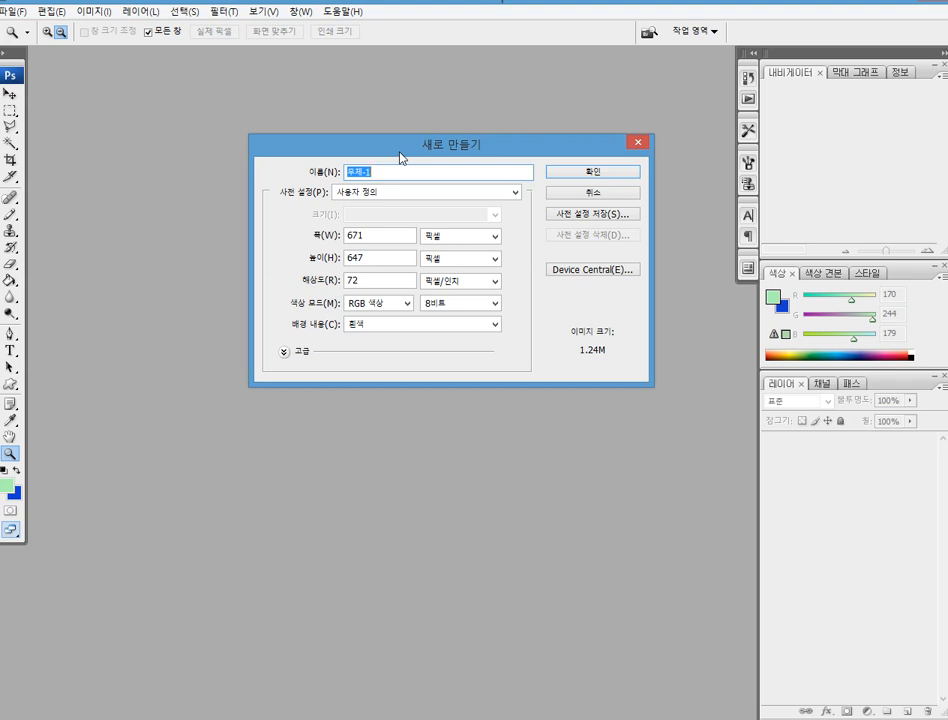
pyautogui.click(385, 237)
pyautogui.click(295, 238)
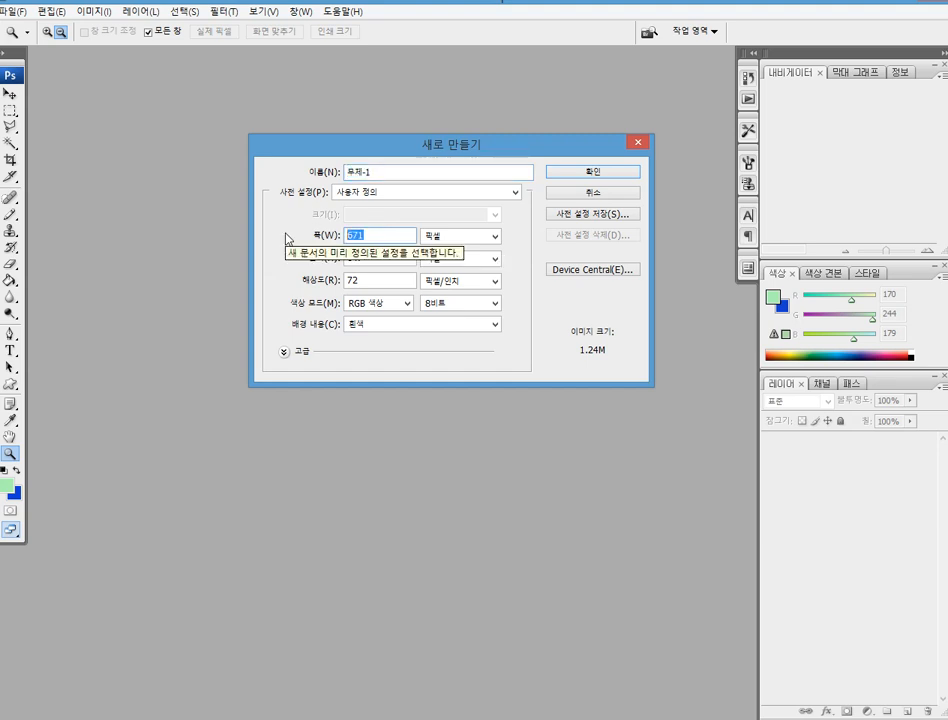
pyautogui.write('600')
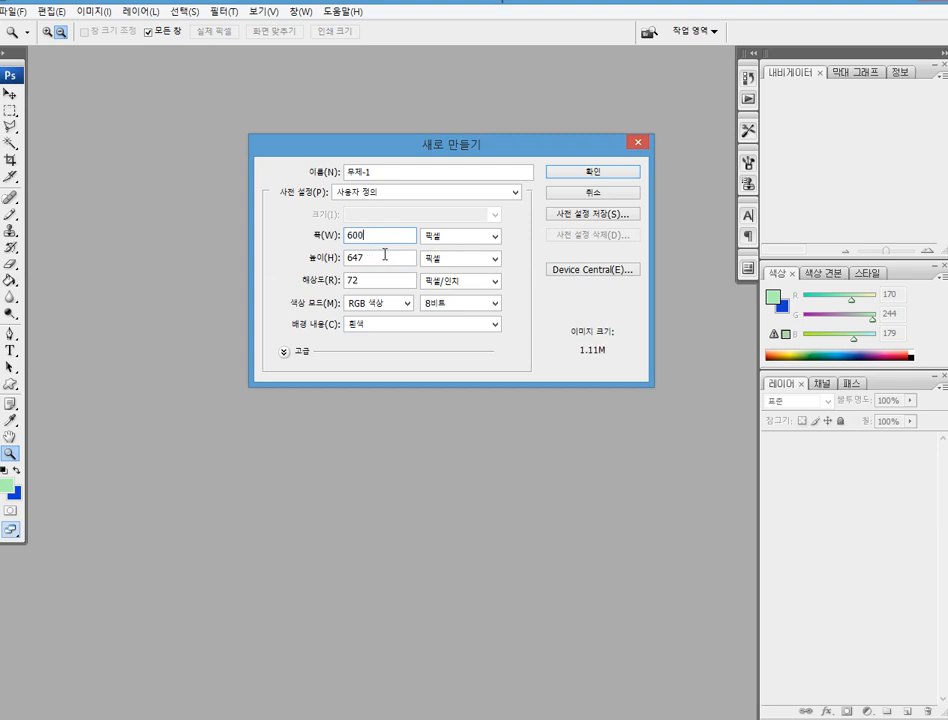
pyautogui.press('Tab')
pyautogui.write('600')
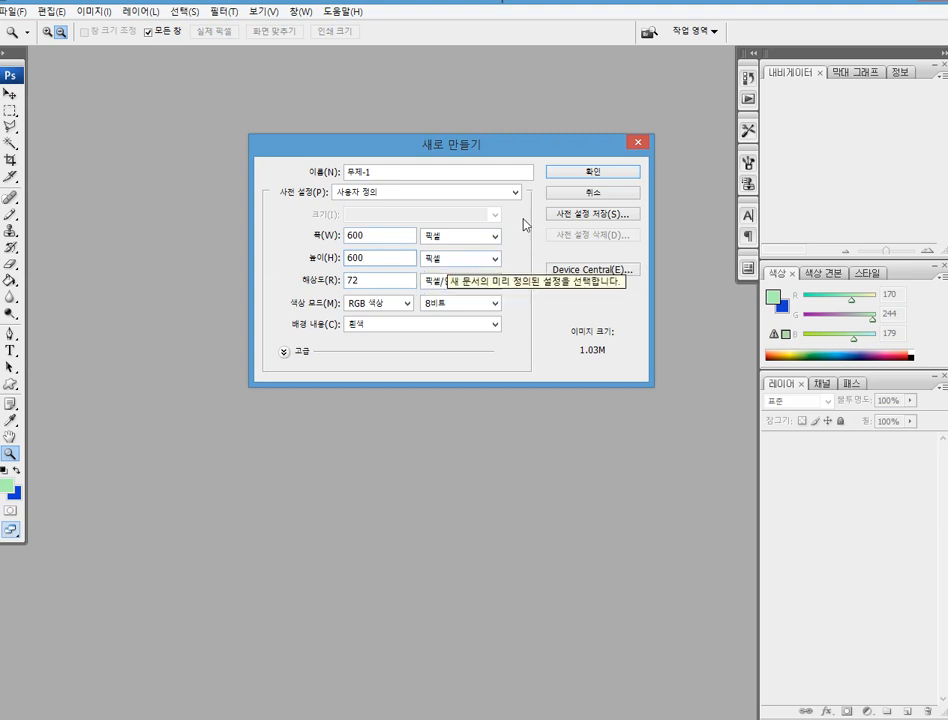
pyautogui.click(611, 174)
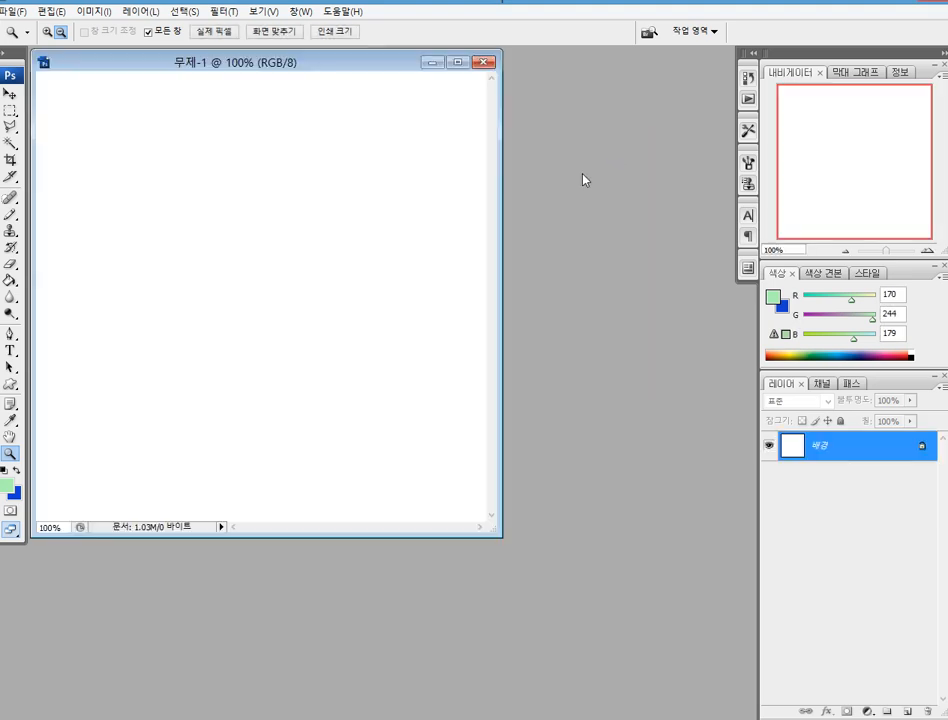
pyautogui.moveTo(385, 70); pyautogui.dragTo(409, 86)
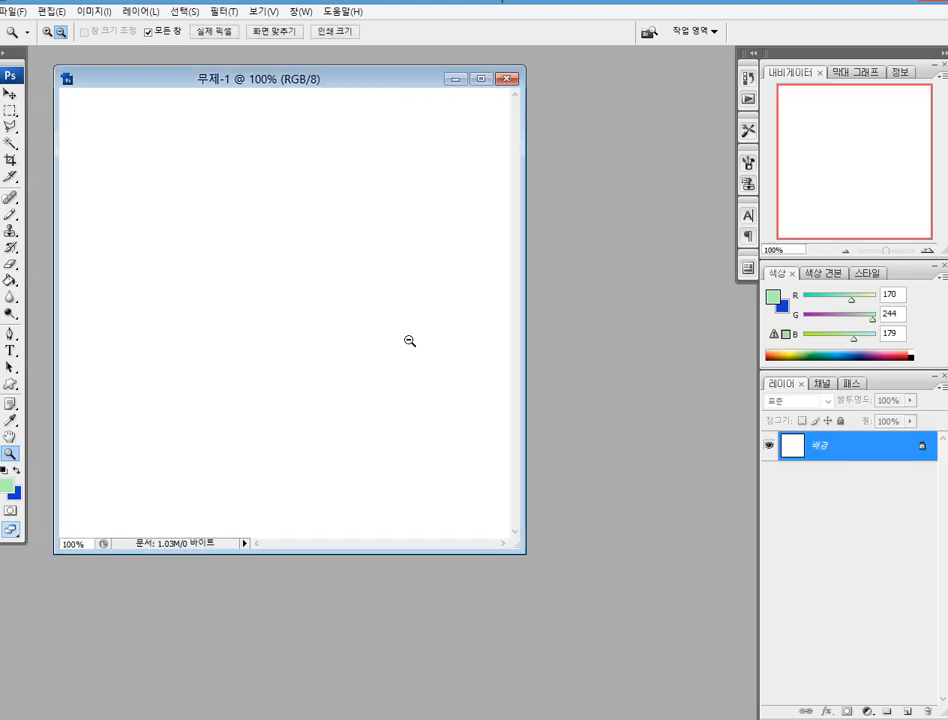
pyautogui.moveTo(524, 553); pyautogui.dragTo(578, 586)
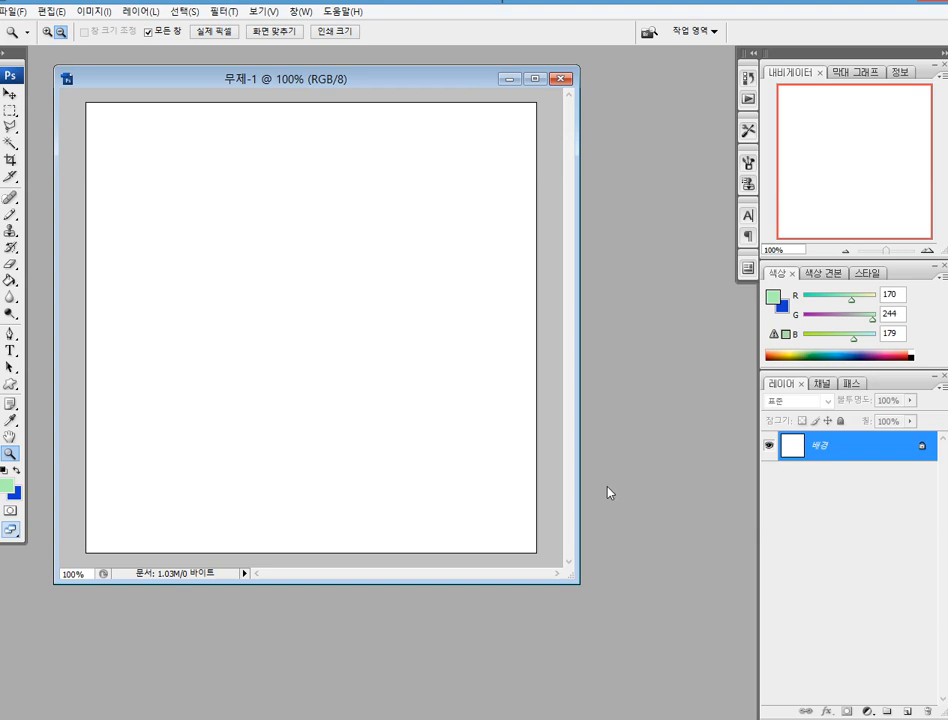
# Open the image 무제-2.gif and move its window aside from the blank document.
pyautogui.click(19, 13)
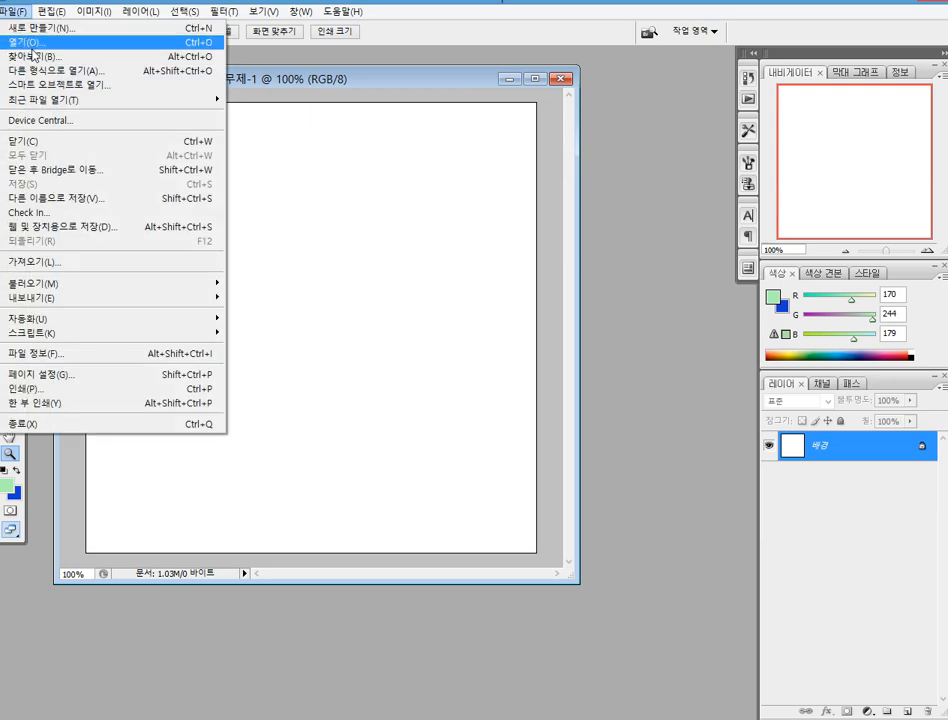
pyautogui.click(30, 42)
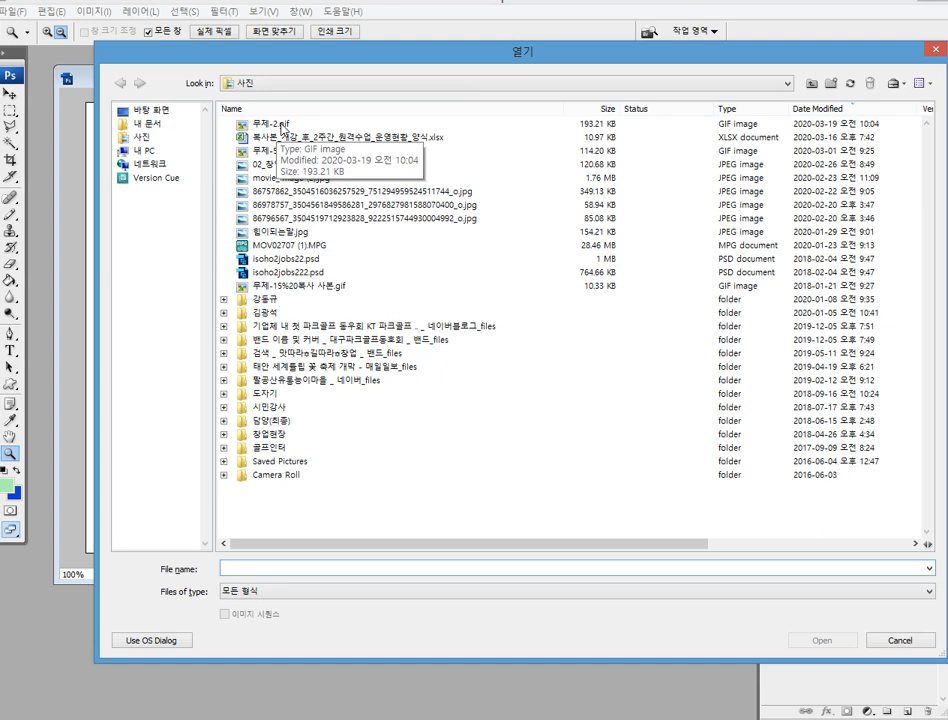
pyautogui.doubleClick(282, 125)
pyautogui.moveTo(345, 80); pyautogui.dragTo(514, 128)
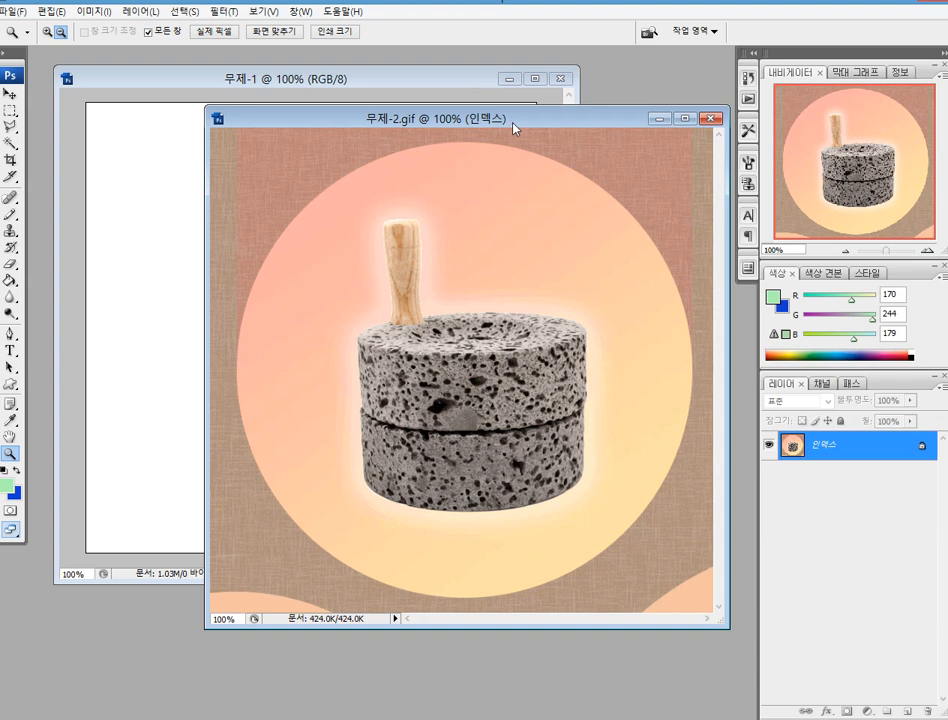
pyautogui.moveTo(515, 128); pyautogui.dragTo(567, 146)
# Try to copy the indexed layer of 무제-2.gif into the blank 무제-1 document, with both windows arranged in view.
pyautogui.click(201, 85)
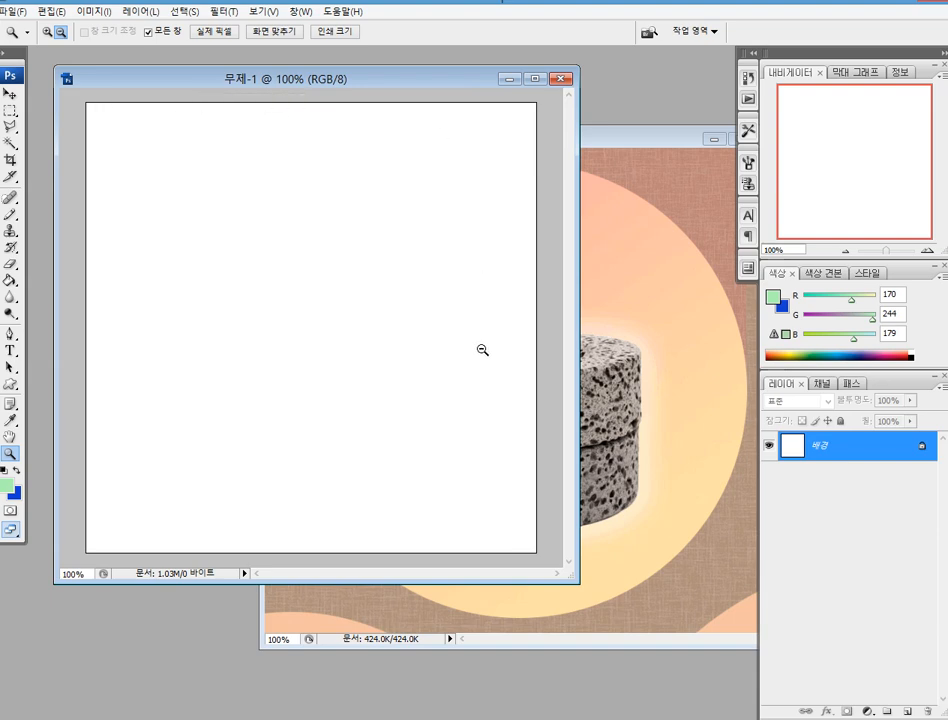
pyautogui.click(634, 142)
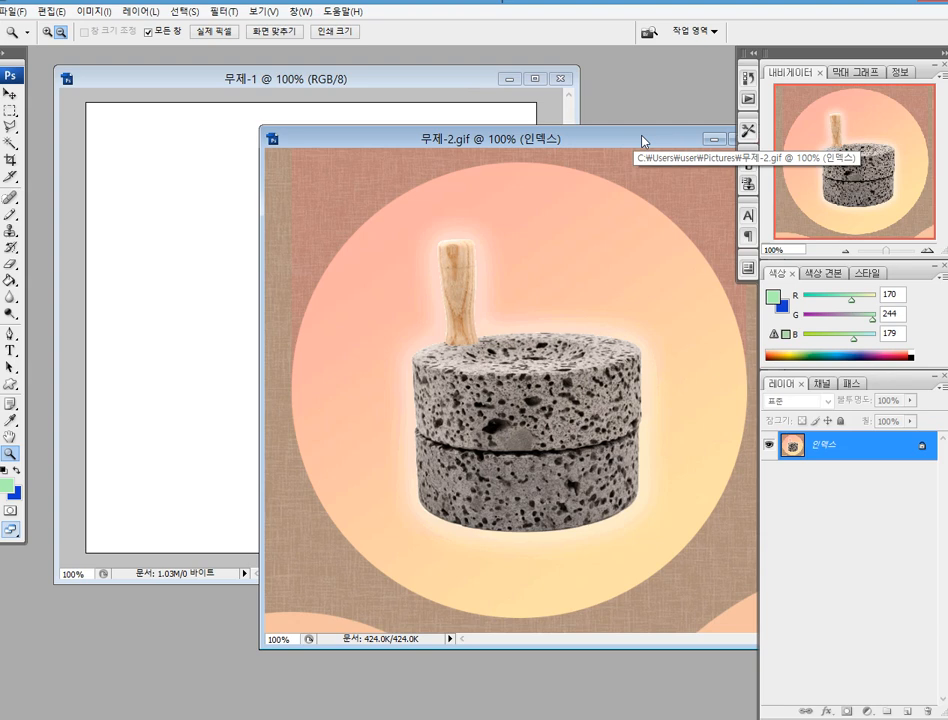
pyautogui.moveTo(643, 142); pyautogui.dragTo(618, 231)
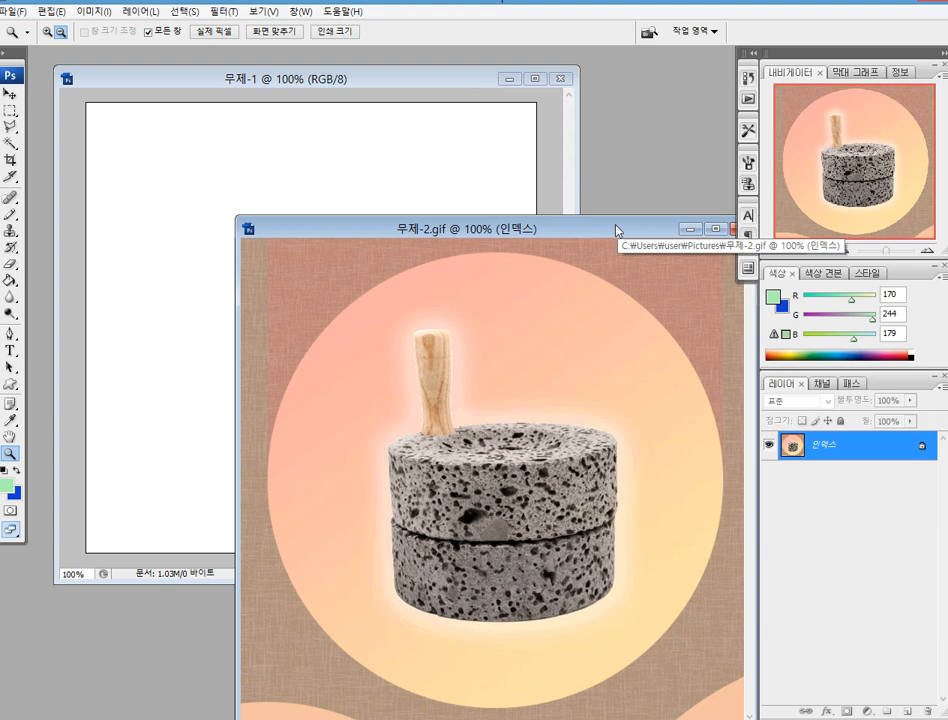
pyautogui.moveTo(615, 231); pyautogui.dragTo(596, 183)
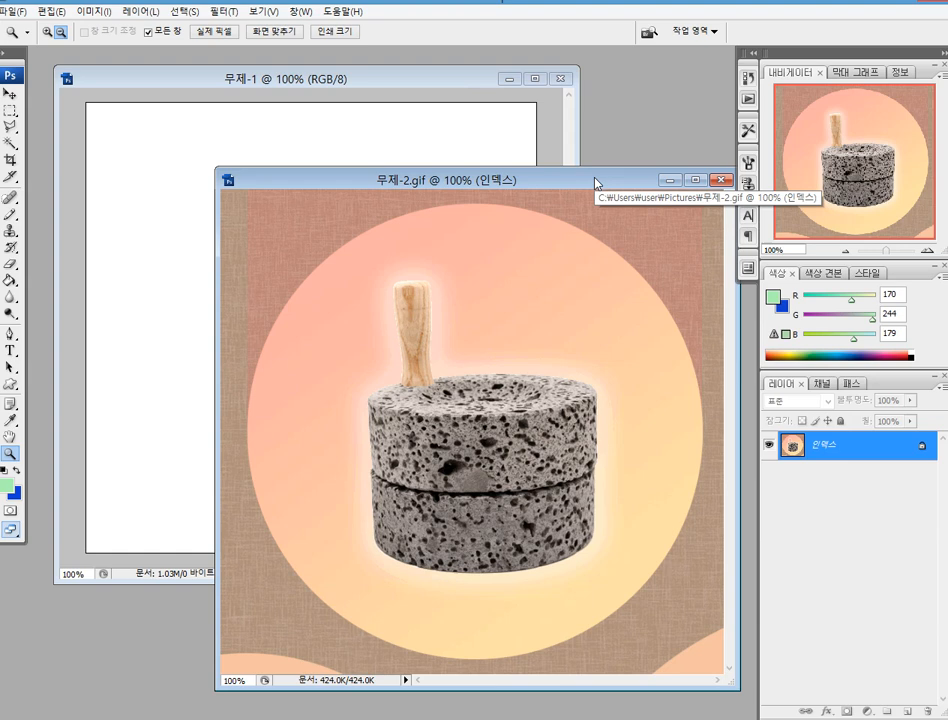
pyautogui.moveTo(596, 183); pyautogui.dragTo(591, 184)
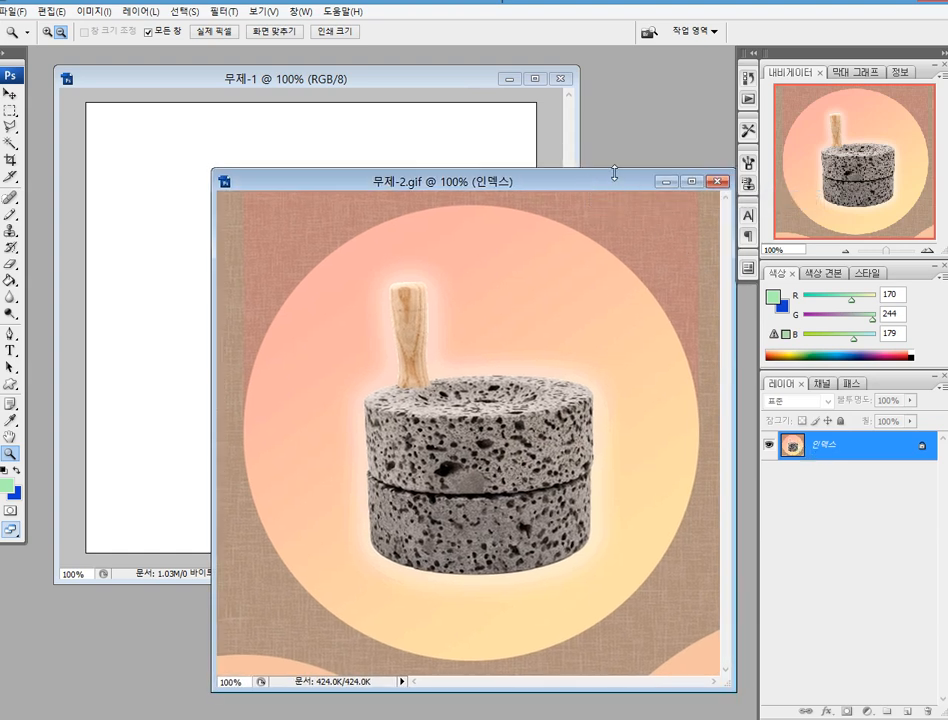
pyautogui.moveTo(614, 176); pyautogui.dragTo(634, 259)
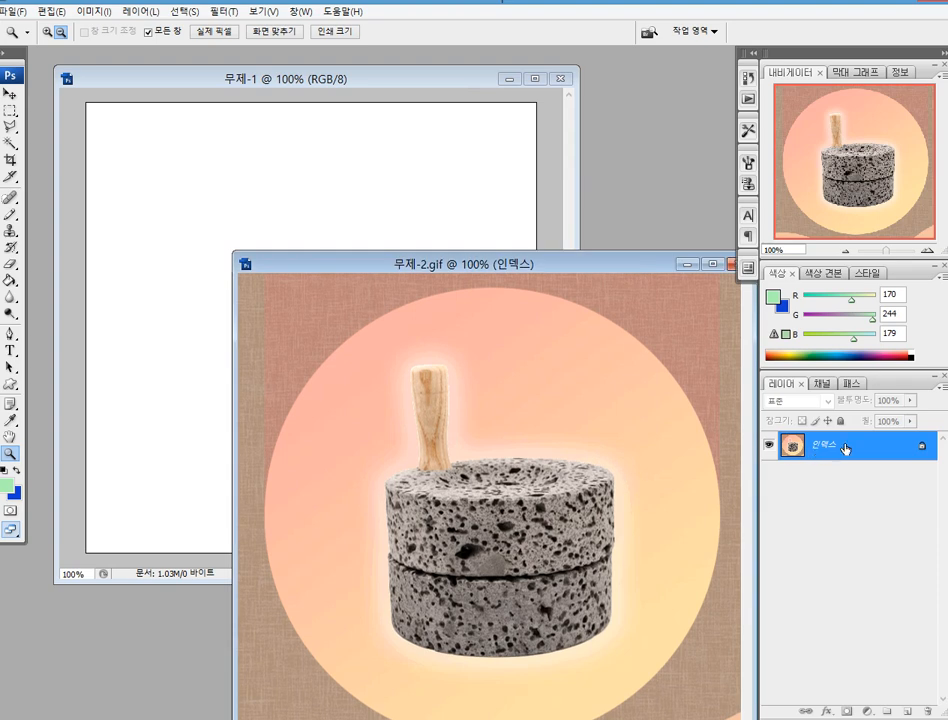
pyautogui.moveTo(845, 448); pyautogui.dragTo(307, 181)
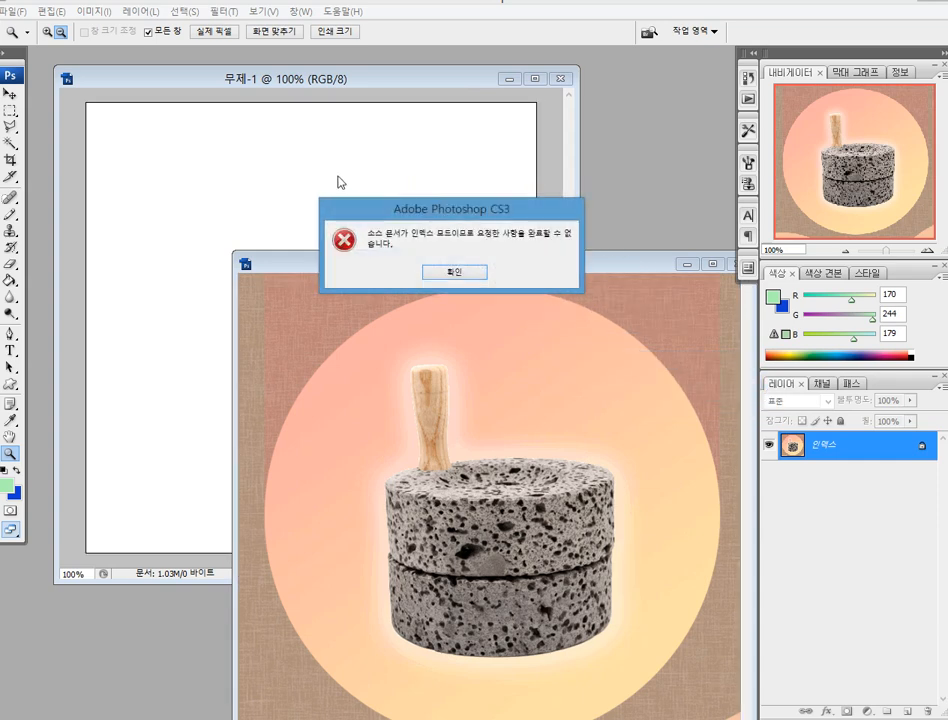
pyautogui.click(453, 272)
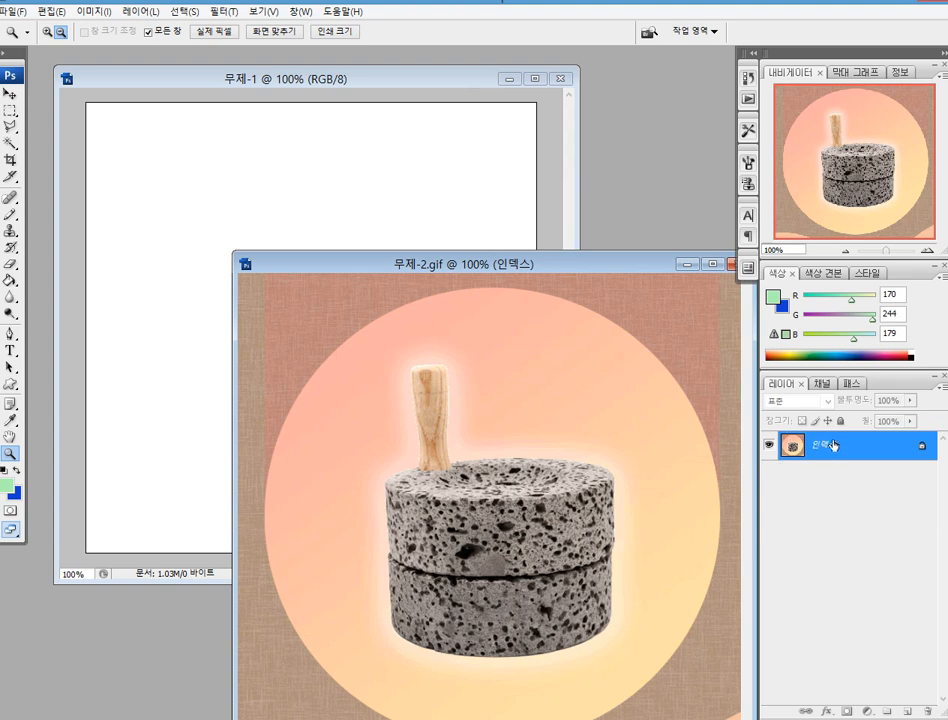
# Convert 무제-2.gif from indexed color to RGB color mode.
pyautogui.moveTo(580, 270); pyautogui.dragTo(540, 243)
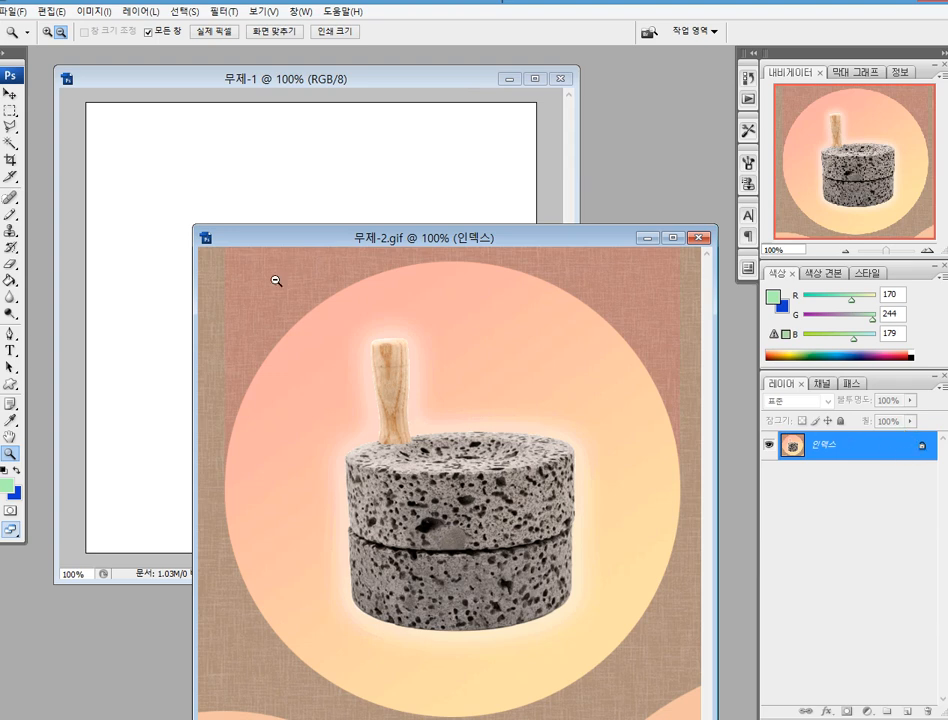
pyautogui.click(95, 12)
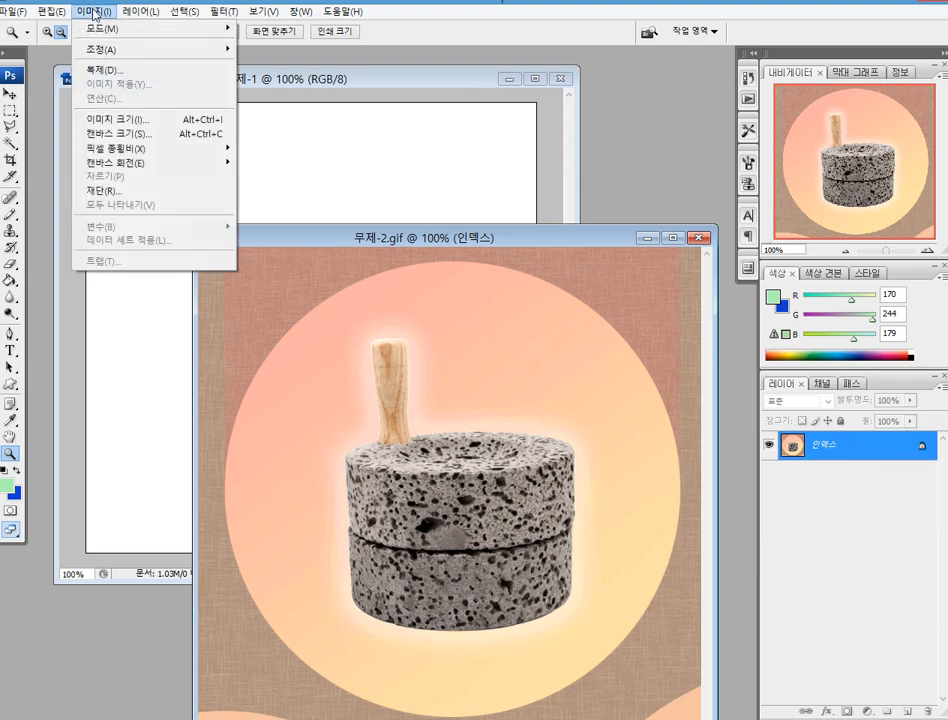
pyautogui.moveTo(125, 30)
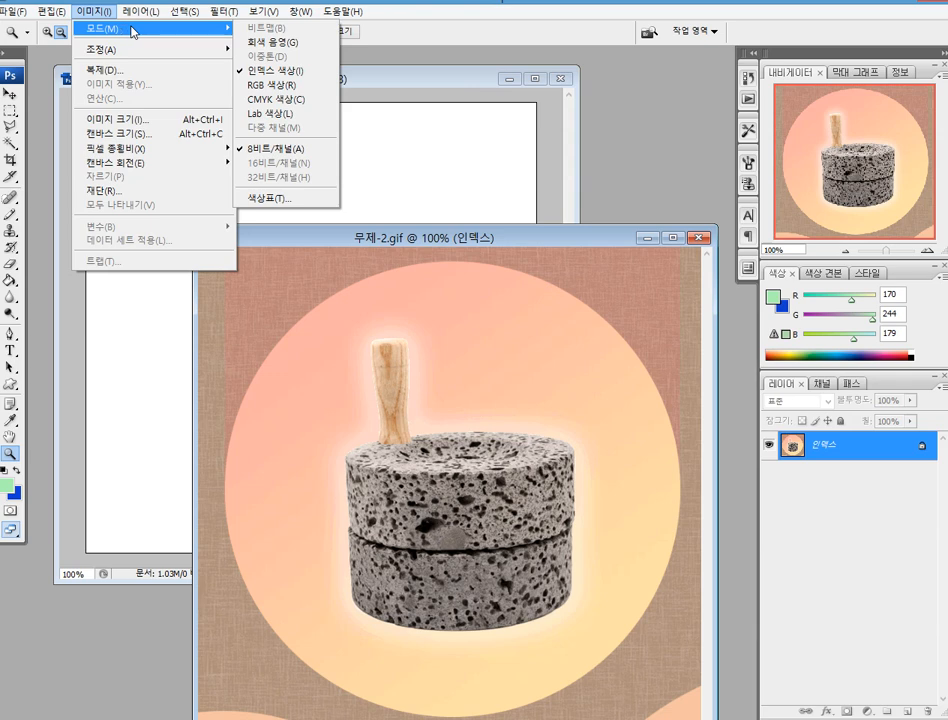
pyautogui.click(275, 95)
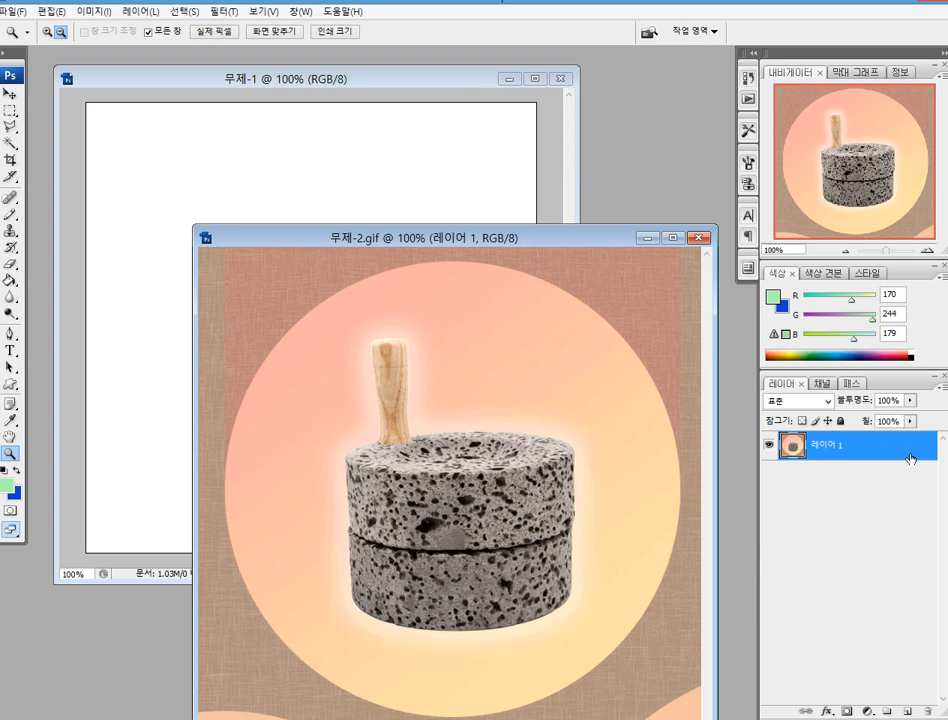
# Copy the stone mortar layer from 무제-2.gif into the blank 무제-1 document and minimize the source image window.
pyautogui.moveTo(583, 242); pyautogui.dragTo(597, 271)
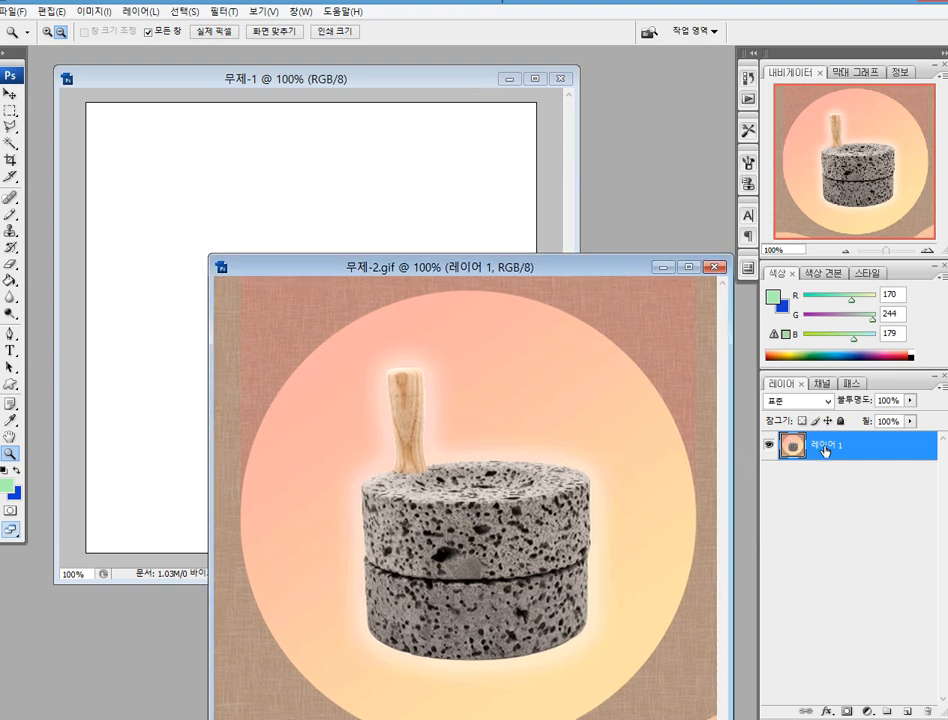
pyautogui.moveTo(825, 451); pyautogui.dragTo(226, 193)
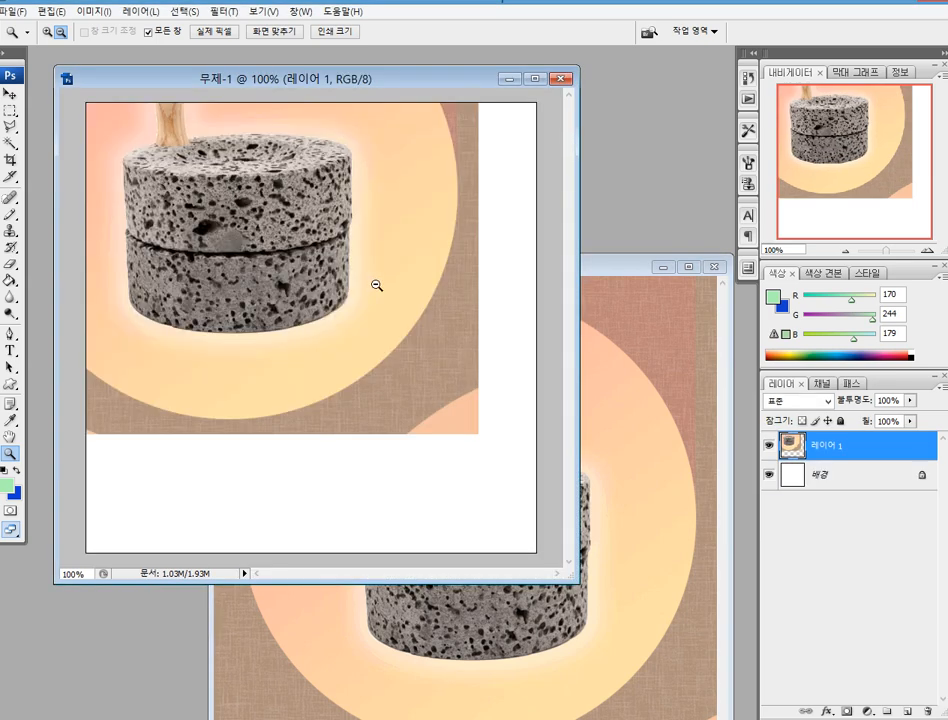
pyautogui.click(663, 267)
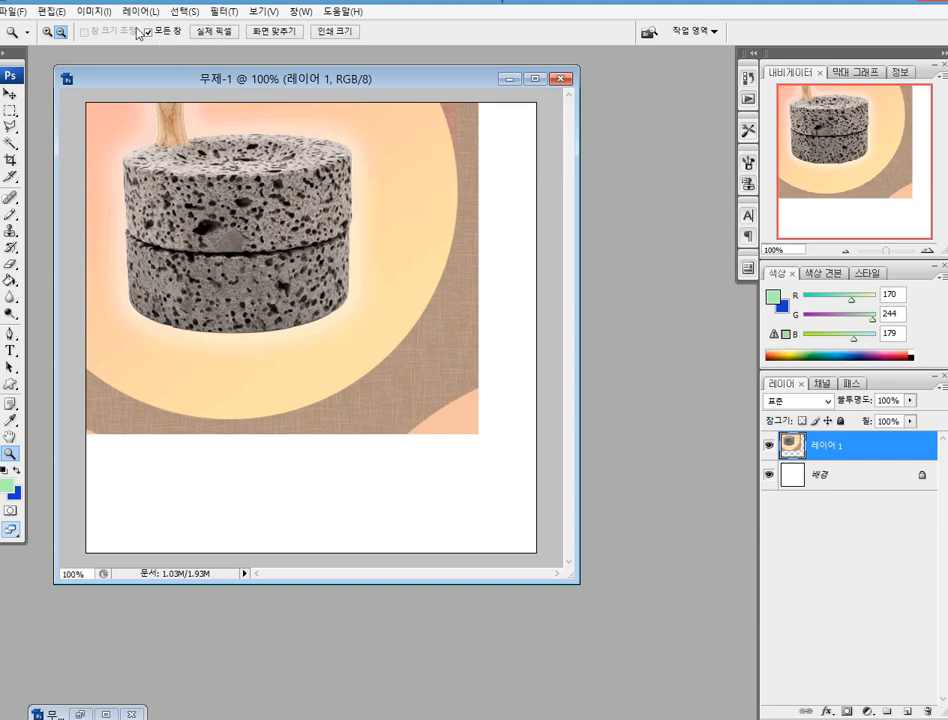
pyautogui.click(103, 13)
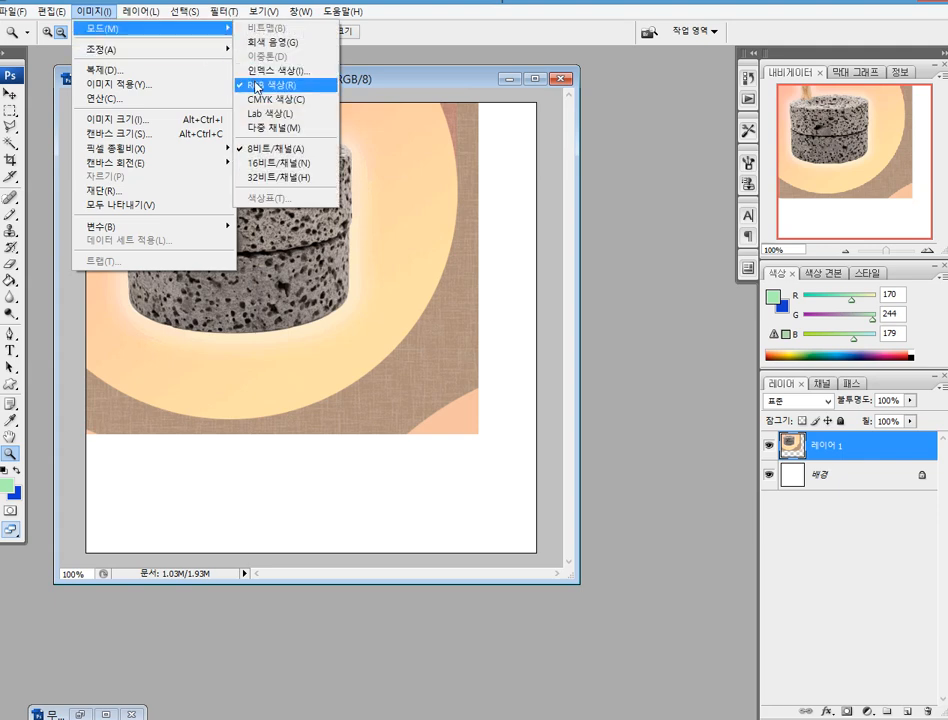
pyautogui.click(672, 260)
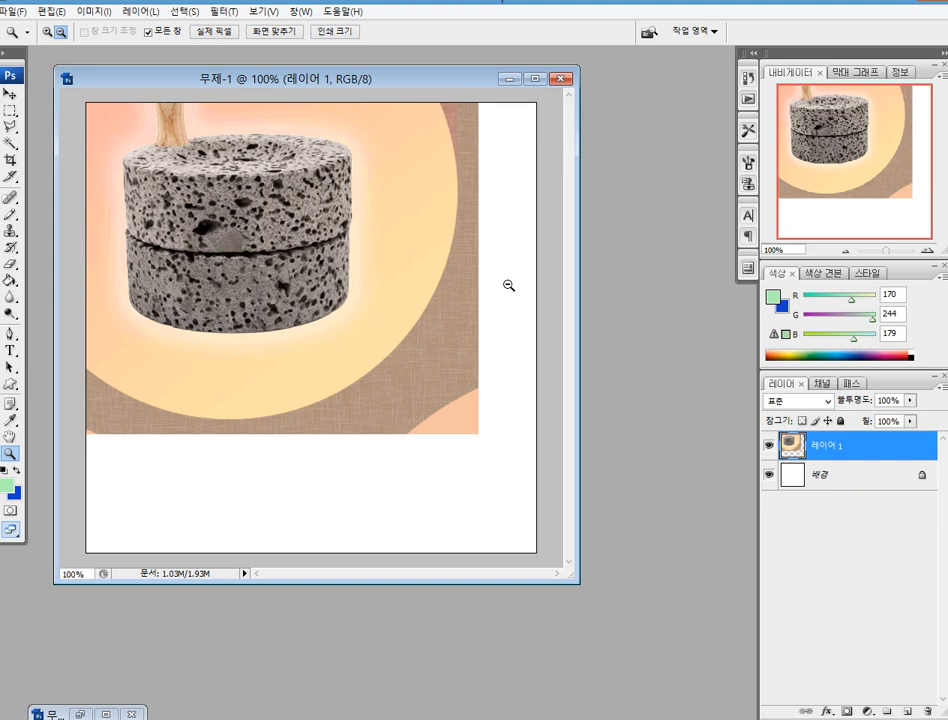
# Move the pasted mortar image with the Move tool so it covers the whole canvas with the circle roughly centered.
pyautogui.click(14, 99)
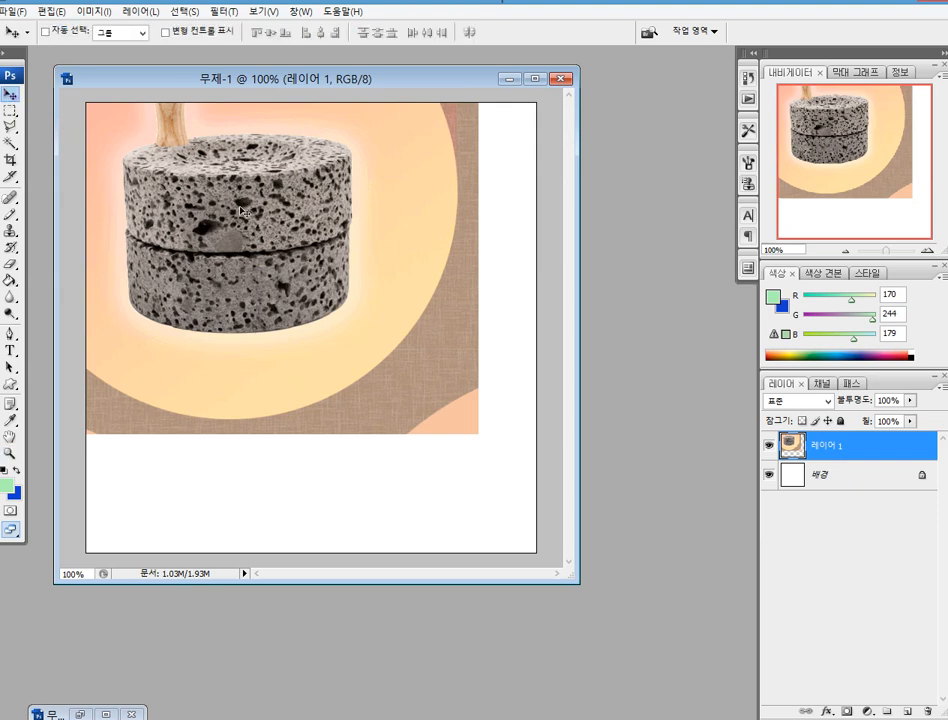
pyautogui.moveTo(258, 235); pyautogui.dragTo(313, 351)
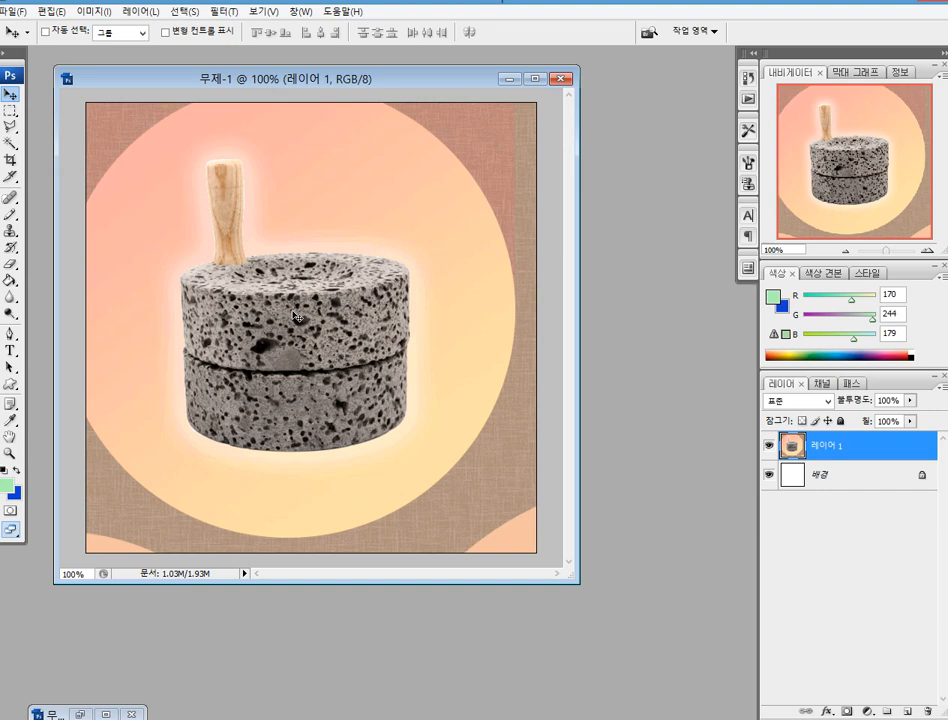
pyautogui.moveTo(327, 290); pyautogui.dragTo(341, 307)
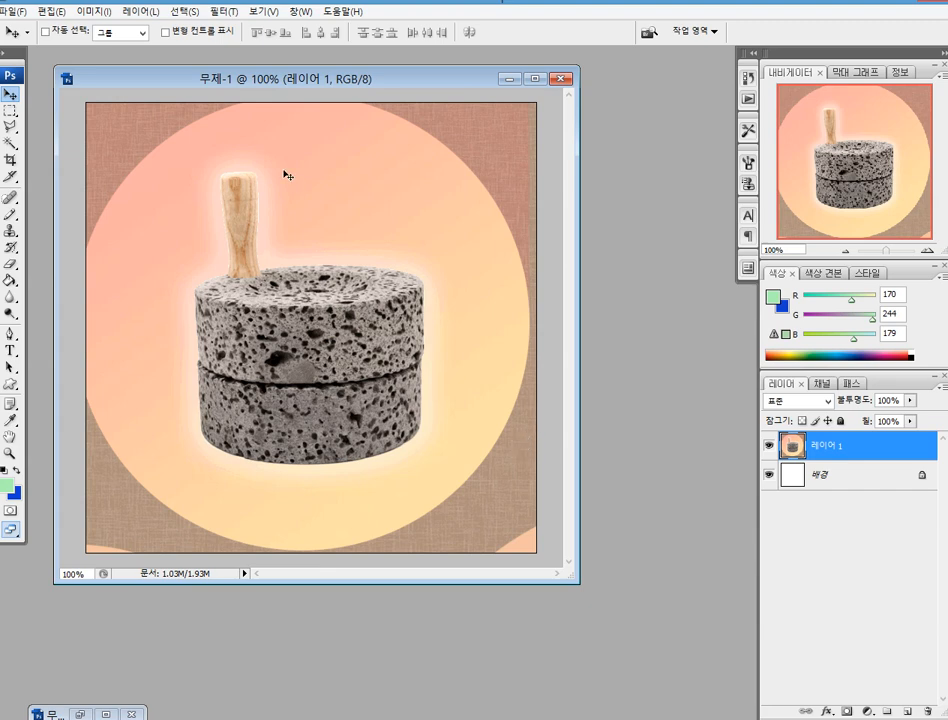
# Scale the mortar layer down proportionally to about 81% with Free Transform, keeping its lower-right corner anchored, and apply it.
pyautogui.click(50, 12)
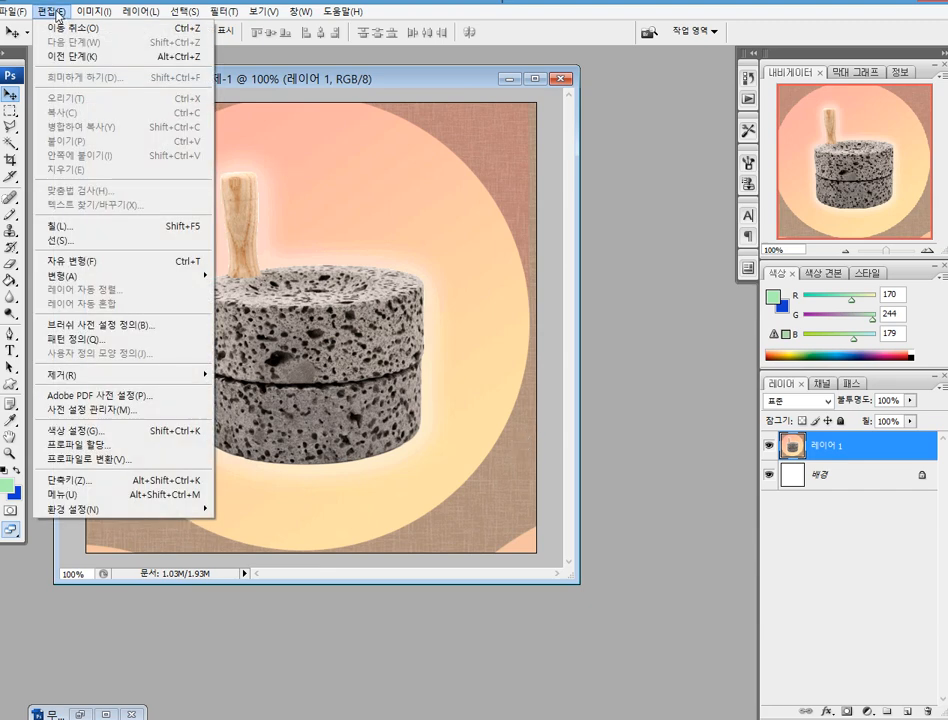
pyautogui.click(108, 264)
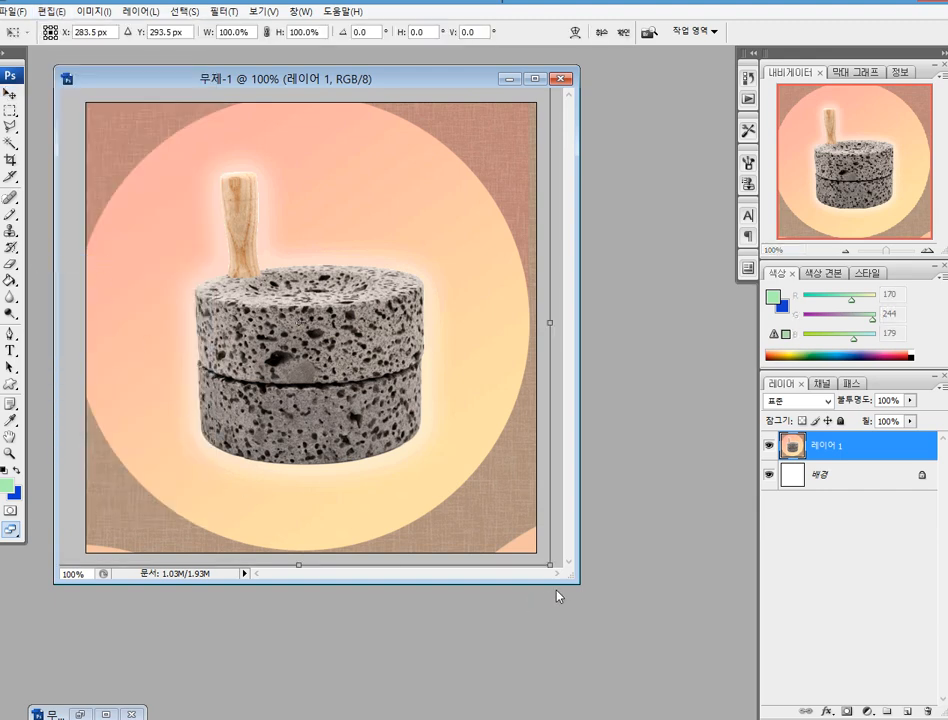
pyautogui.moveTo(577, 581); pyautogui.dragTo(651, 655)
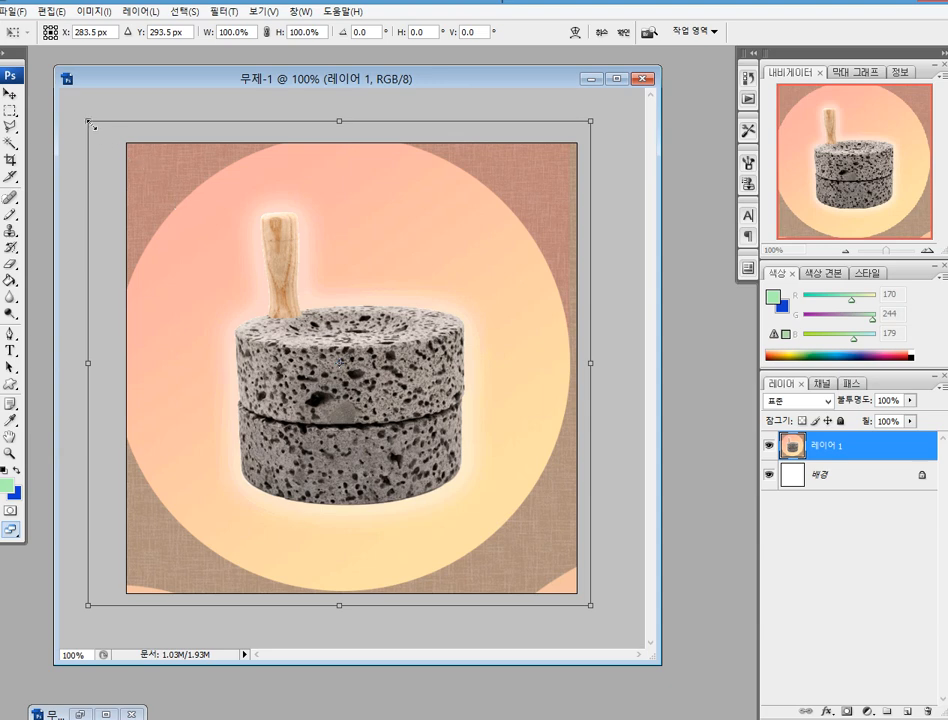
pyautogui.moveTo(92, 126); pyautogui.dragTo(205, 195)
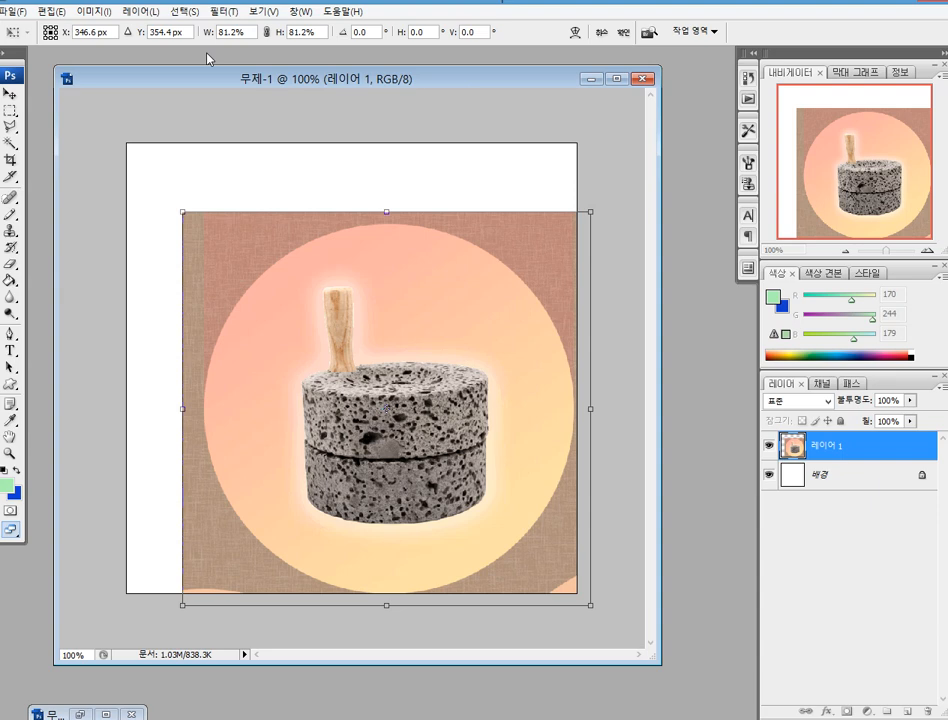
pyautogui.press('Return')
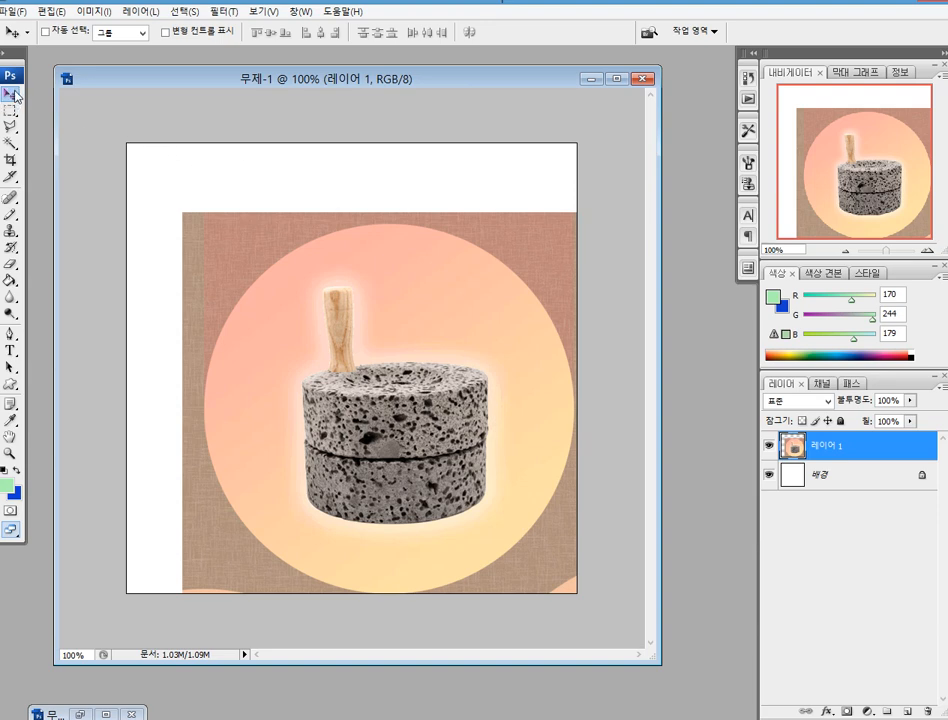
# Move the scaled mortar image to the horizontal center of the canvas, close to the bottom edge.
pyautogui.moveTo(366, 353); pyautogui.dragTo(335, 328)
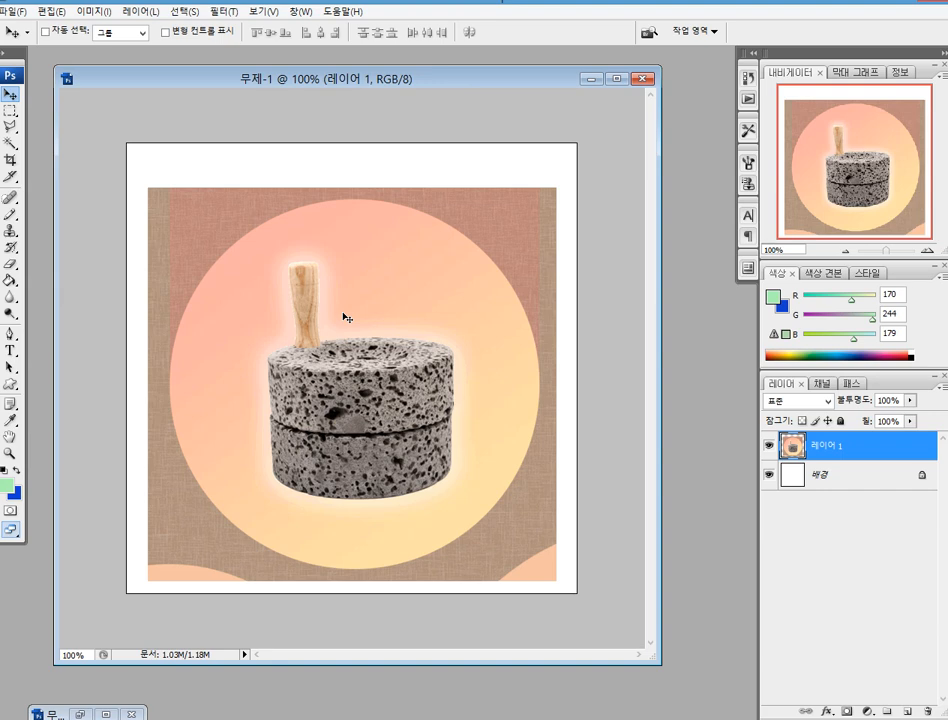
pyautogui.moveTo(343, 317); pyautogui.dragTo(343, 323)
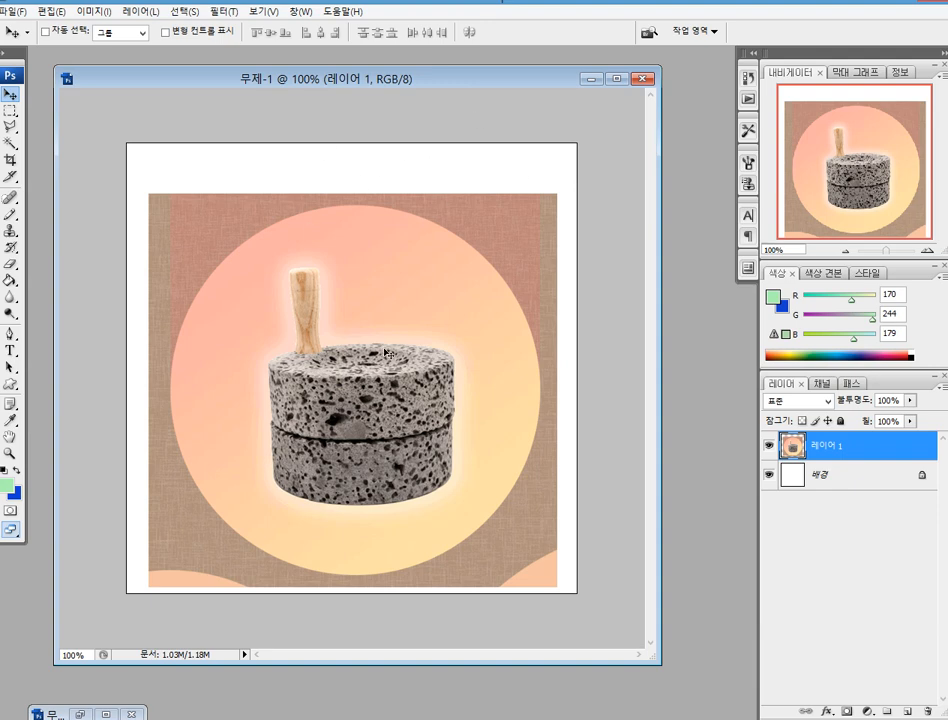
pyautogui.moveTo(385, 352); pyautogui.dragTo(388, 352)
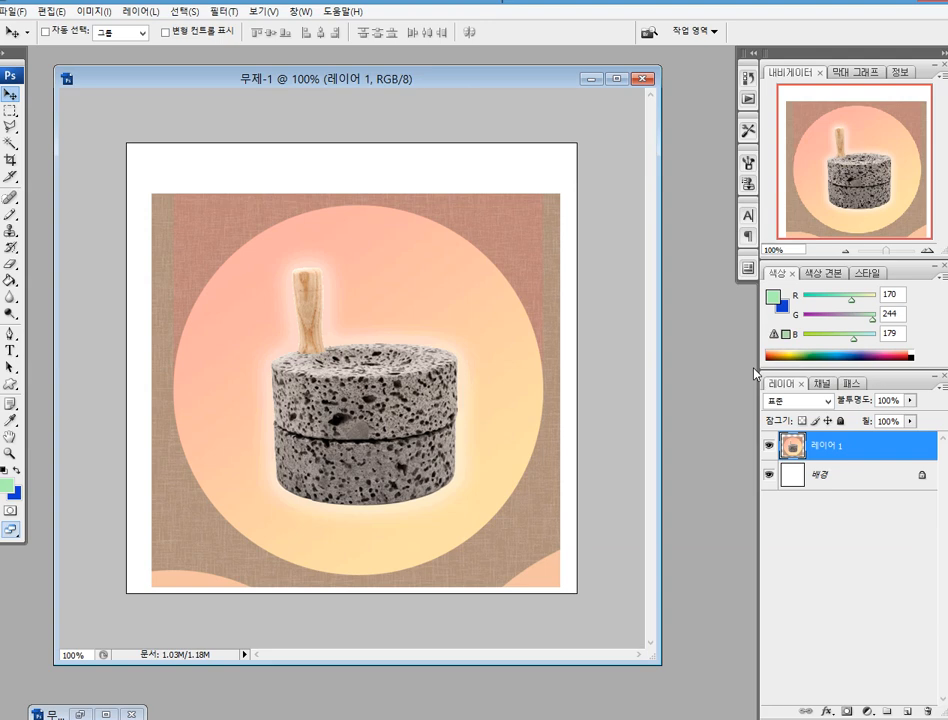
# Try the Photoshop (*.PSD) format for saving 무제-1 with its layers, and cancel without saving.
pyautogui.click(25, 16)
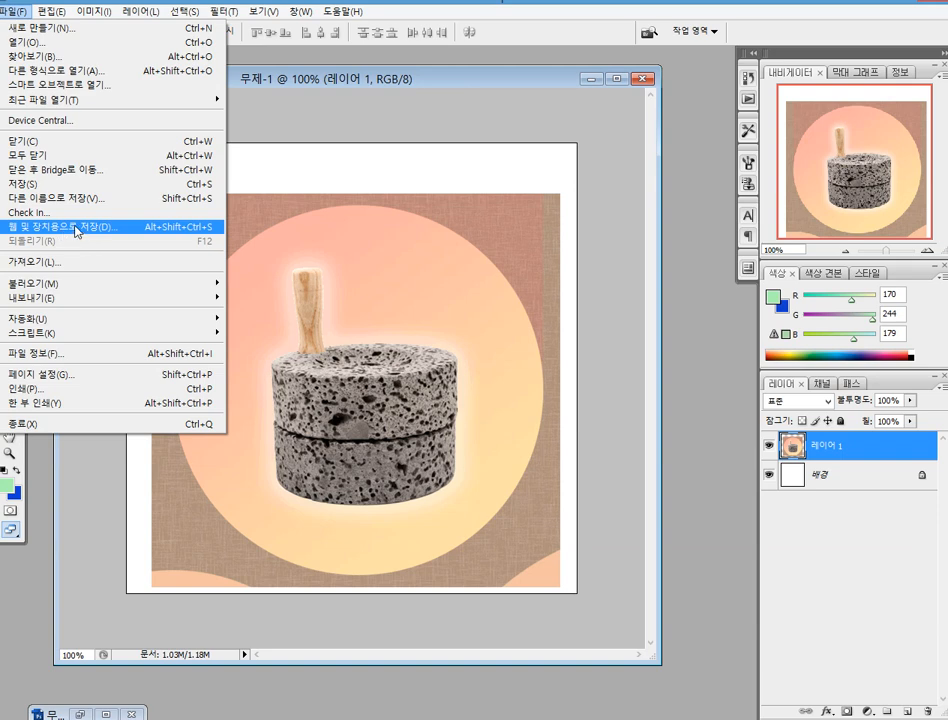
pyautogui.click(44, 184)
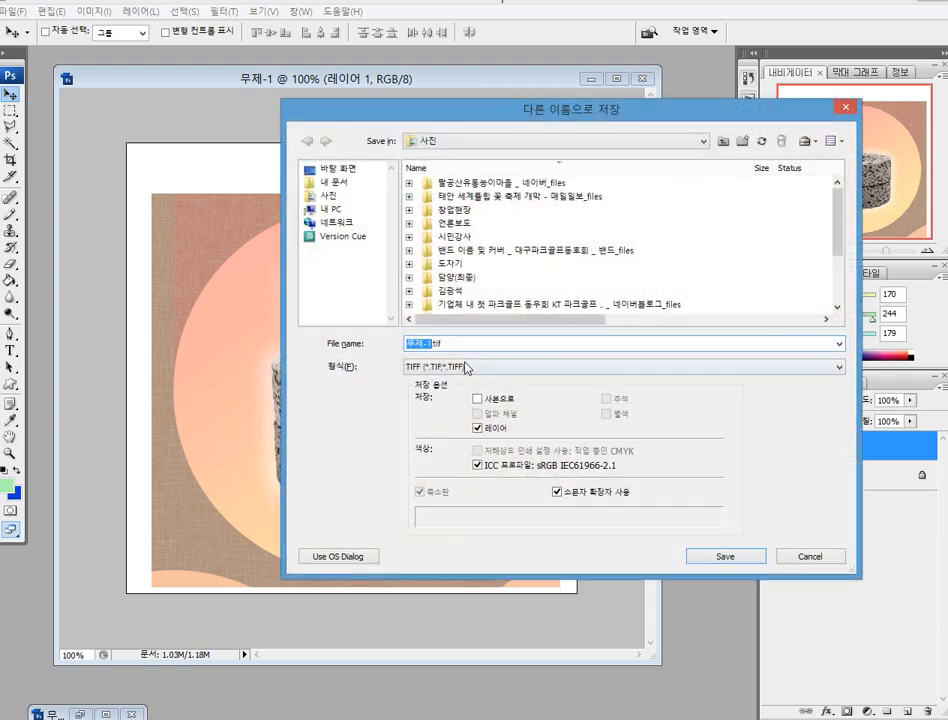
pyautogui.click(838, 372)
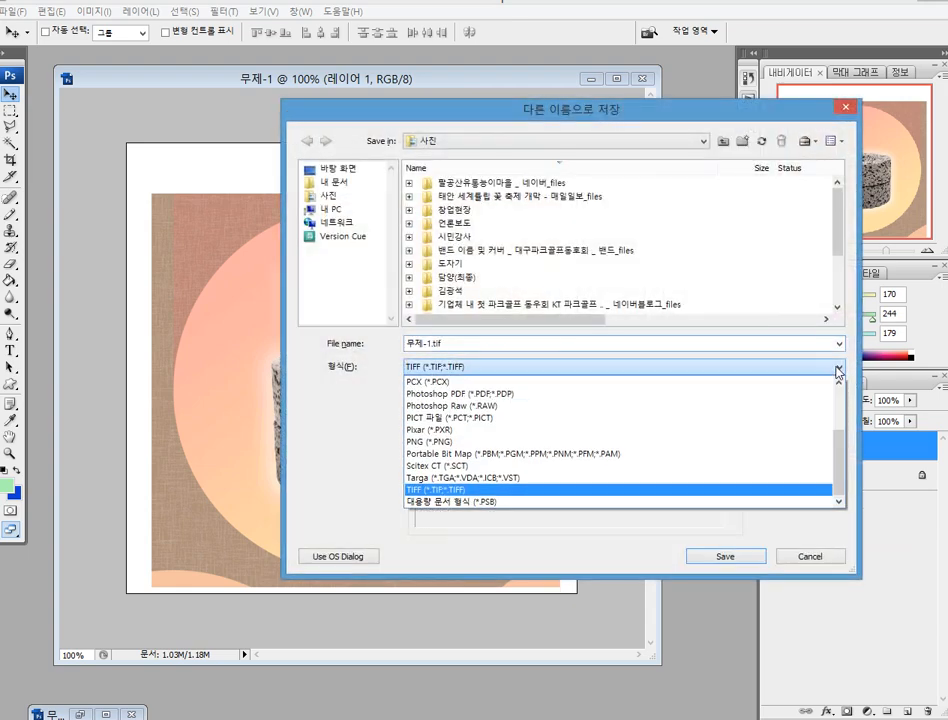
pyautogui.scroll(3, 843, 465)
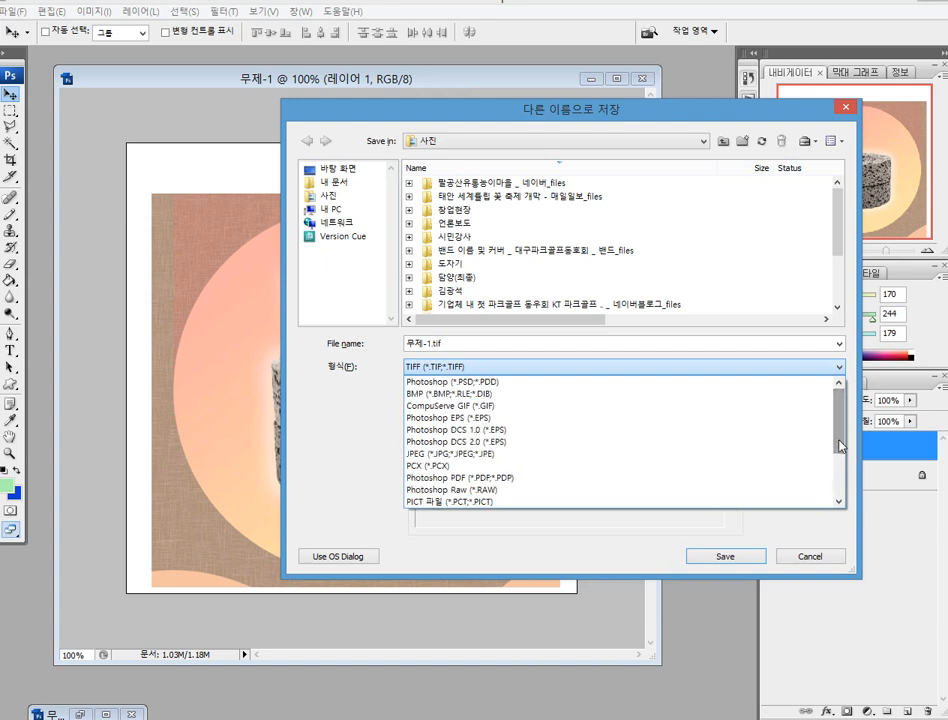
pyautogui.click(555, 384)
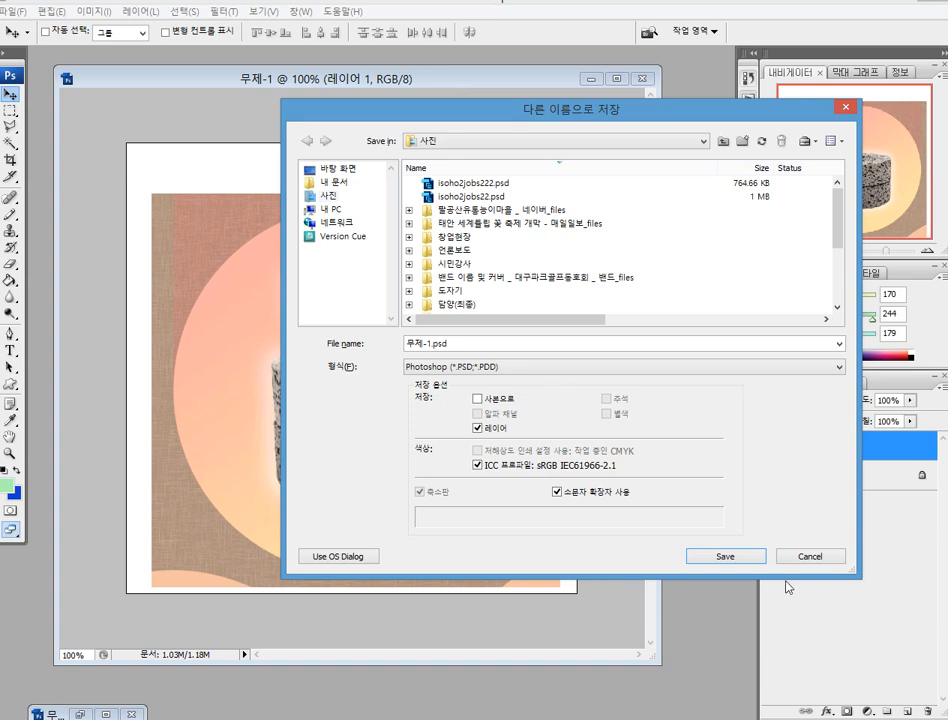
pyautogui.click(810, 557)
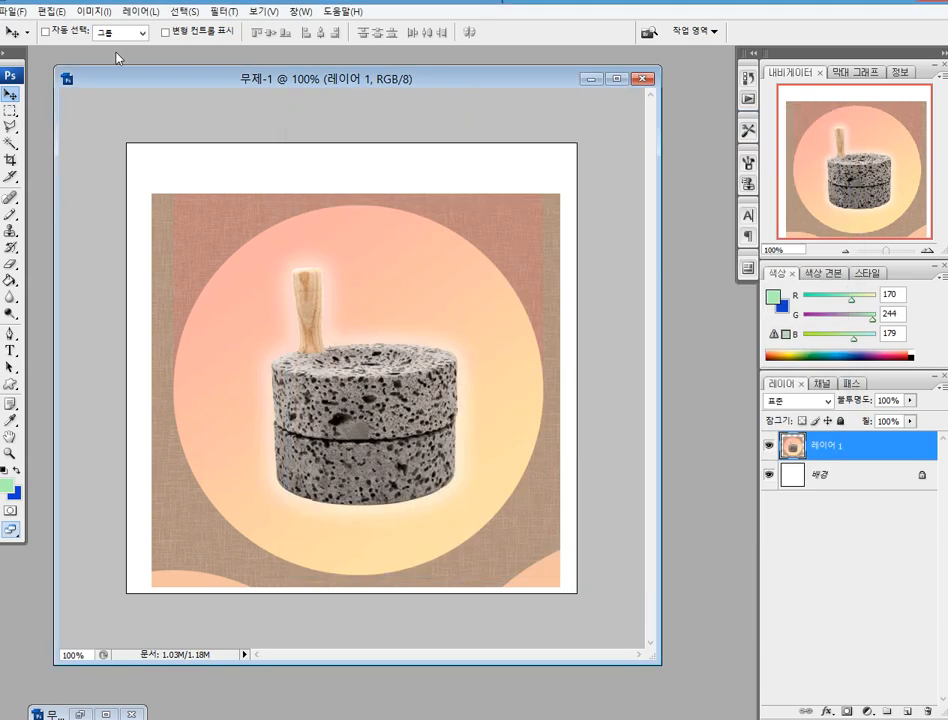
pyautogui.click(12, 11)
pyautogui.click(90, 183)
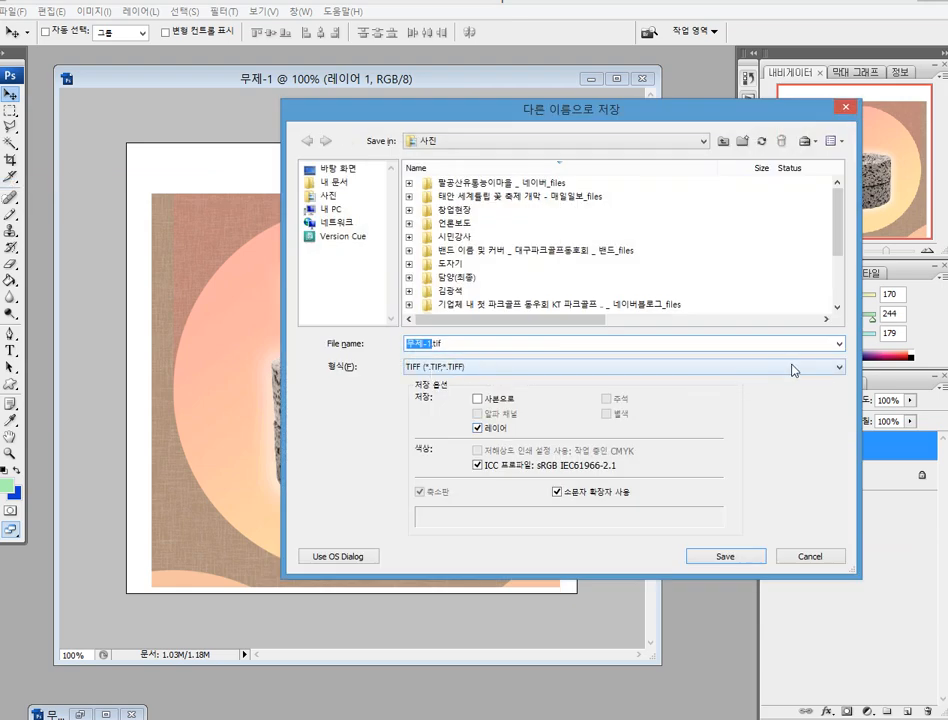
pyautogui.click(838, 367)
pyautogui.scroll(3, 840, 394)
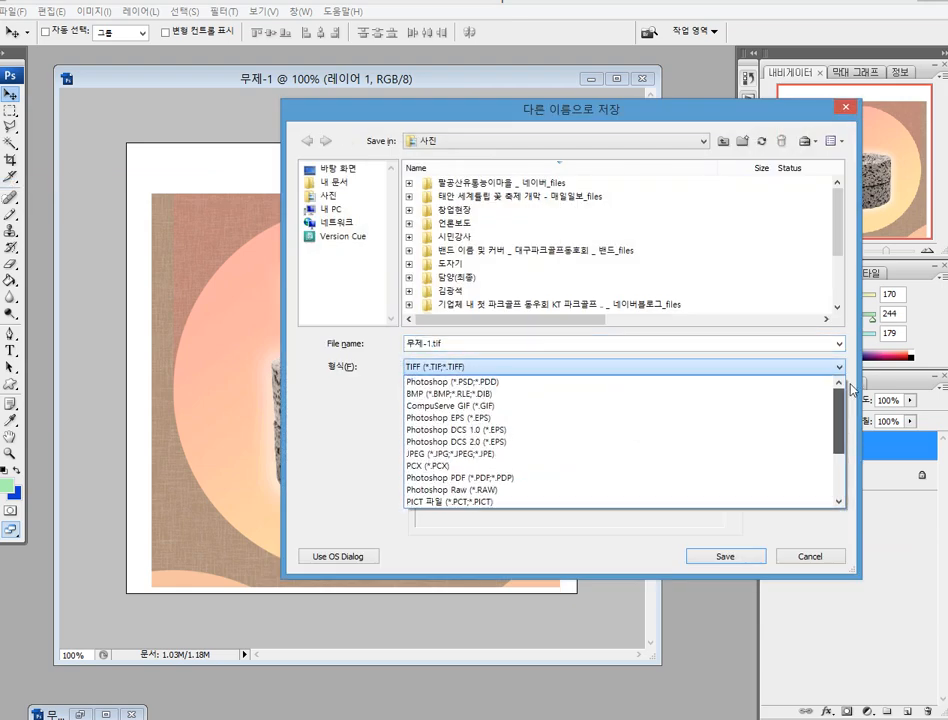
pyautogui.click(587, 382)
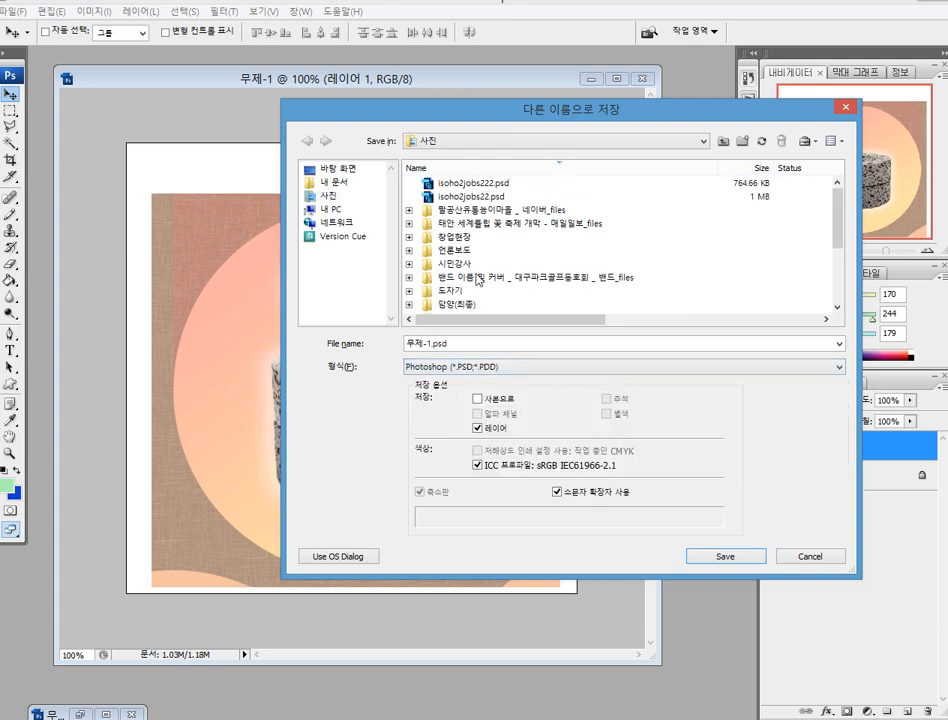
pyautogui.moveTo(549, 114); pyautogui.dragTo(554, 131)
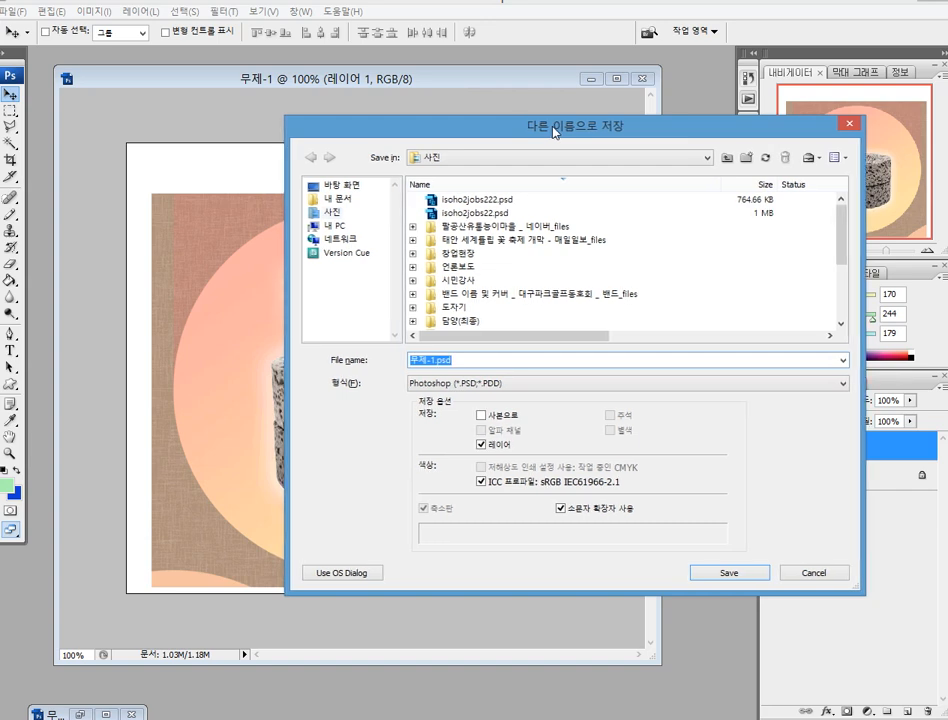
pyautogui.click(815, 574)
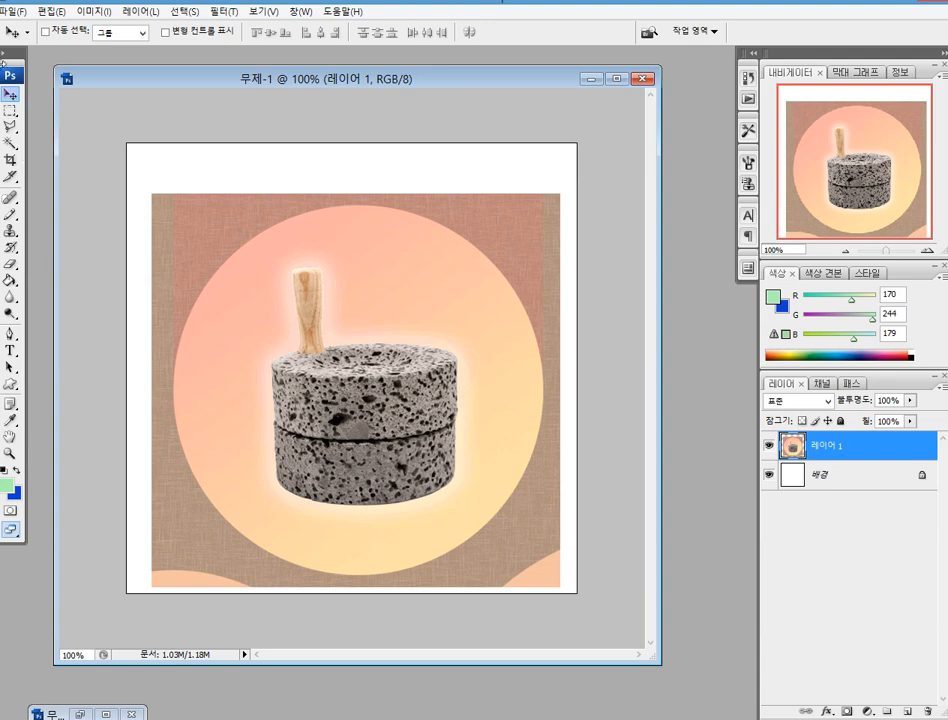
# Try Save As for 무제-1 with the CompuServe GIF and JPEG formats, and cancel without saving.
pyautogui.click(14, 12)
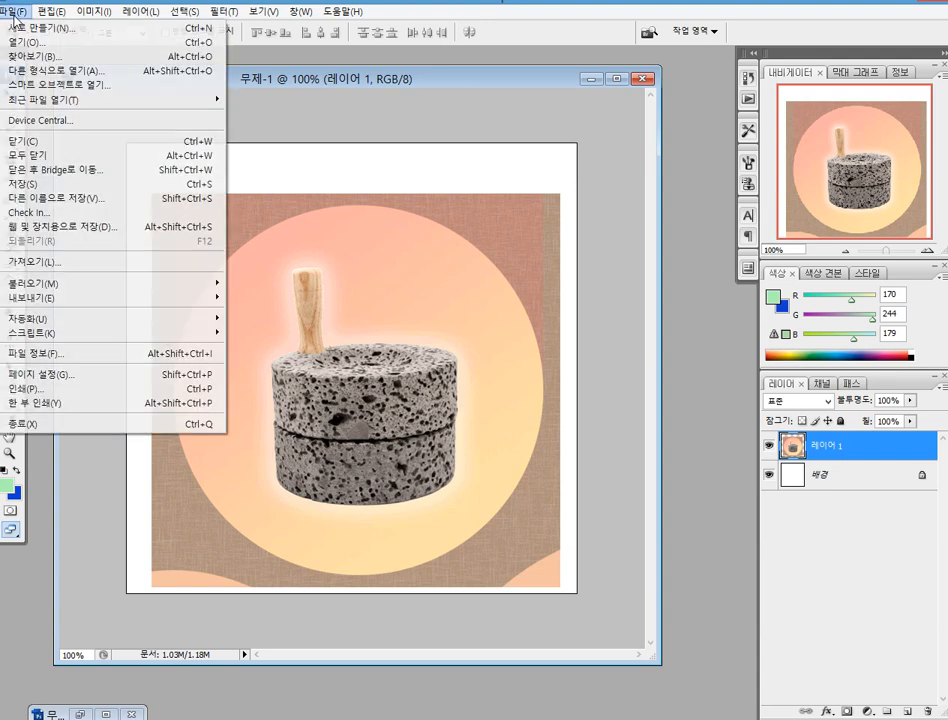
pyautogui.click(73, 200)
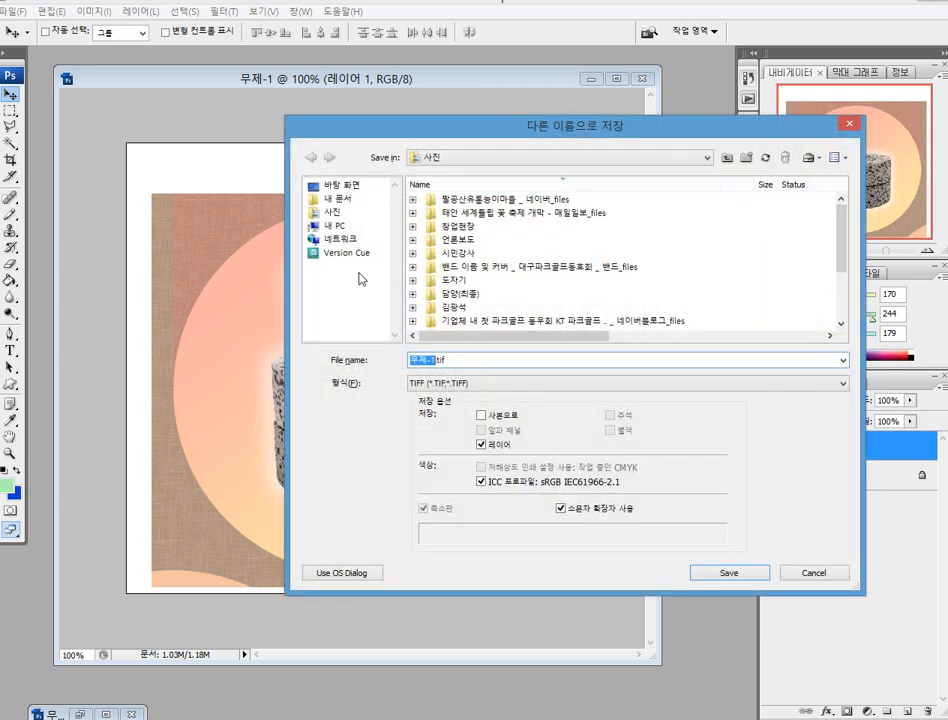
pyautogui.click(796, 384)
pyautogui.click(843, 399)
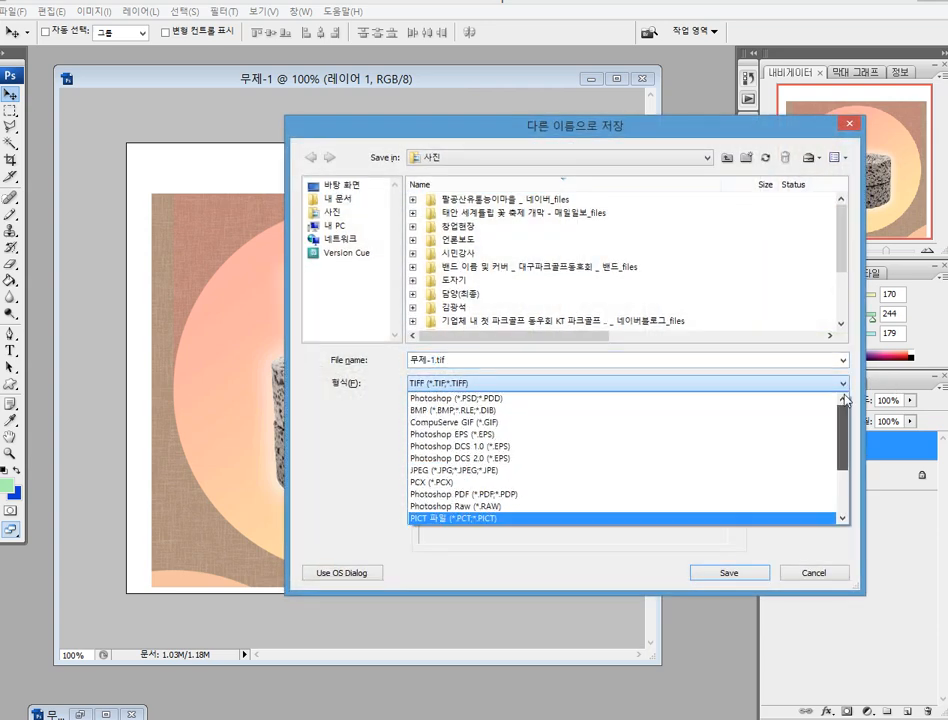
pyautogui.click(789, 422)
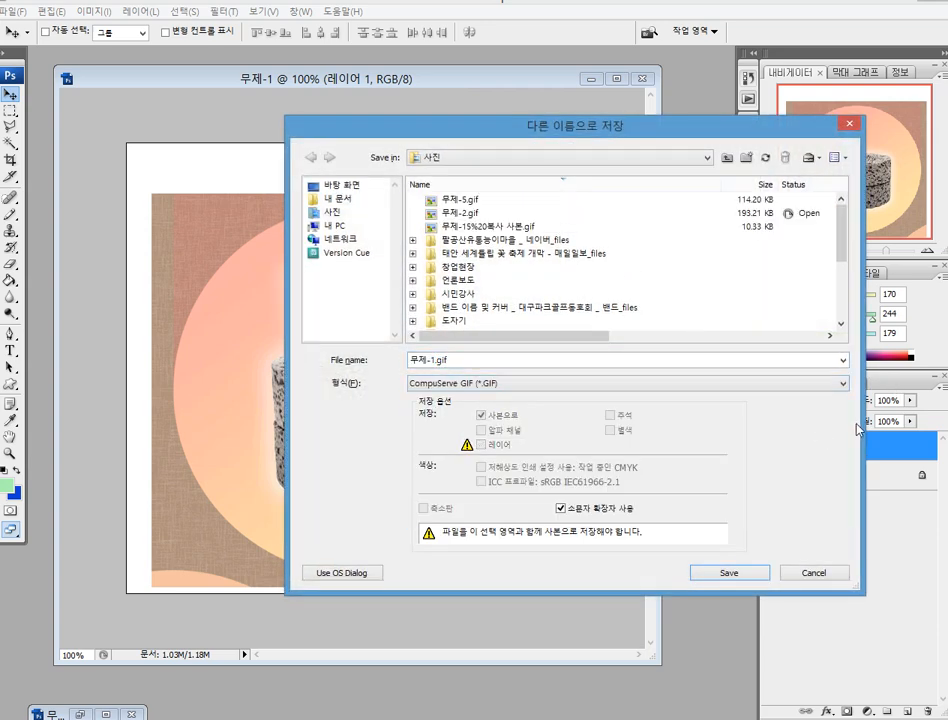
pyautogui.click(798, 386)
pyautogui.scroll(-1, 843, 440)
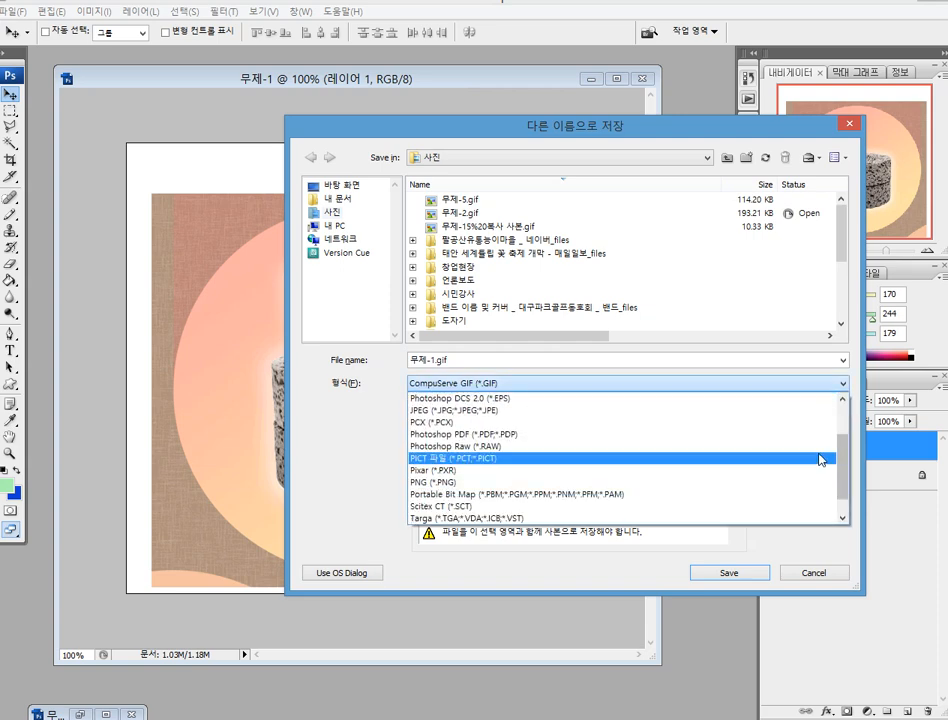
pyautogui.click(810, 411)
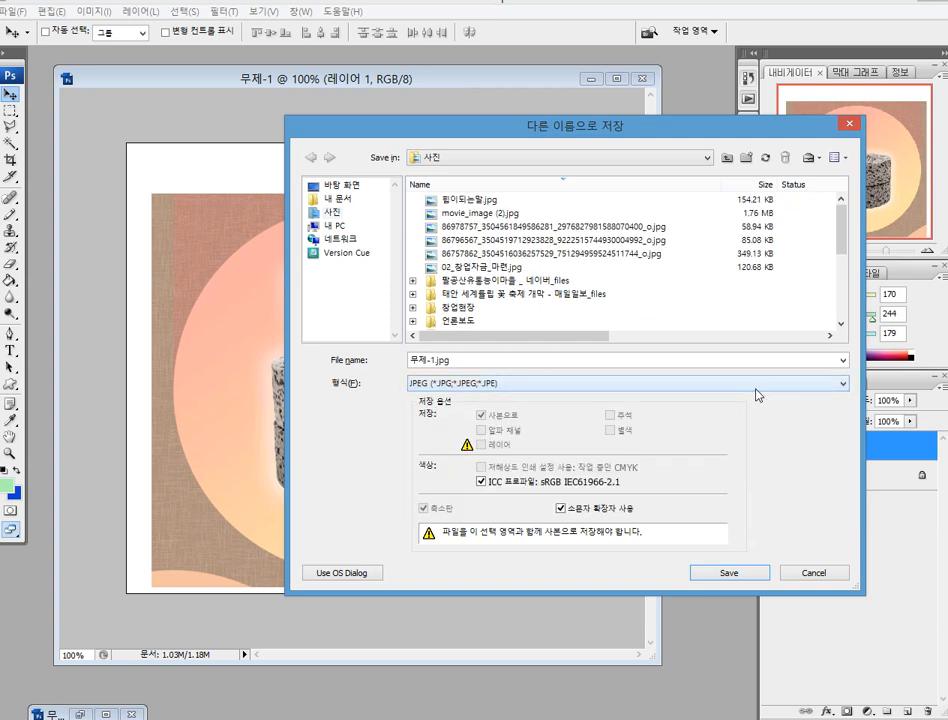
pyautogui.click(808, 578)
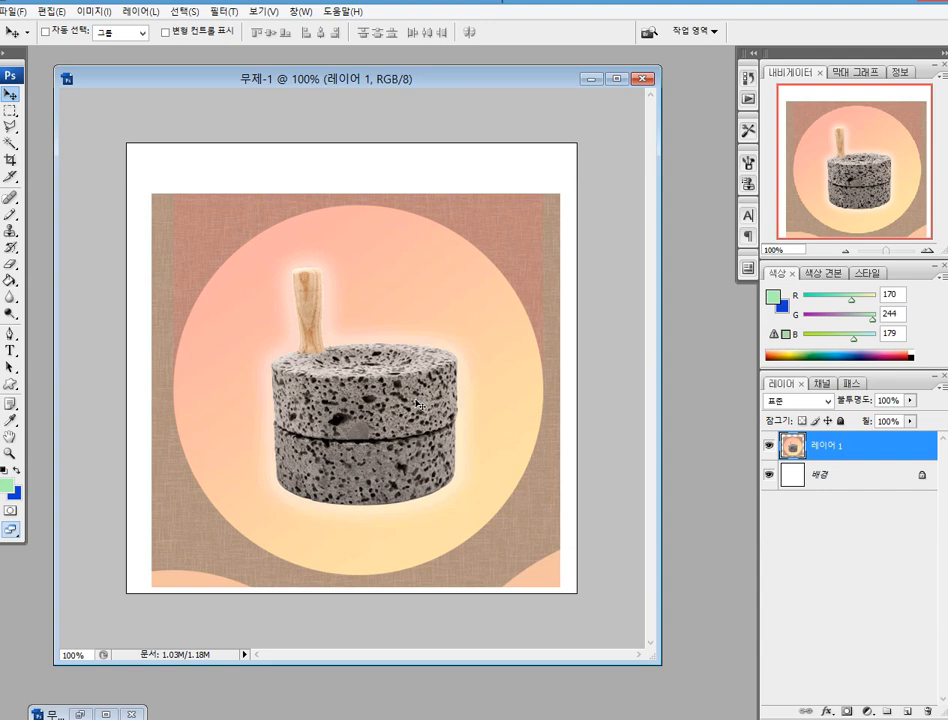
# Go through the GIF and JPEG options of Save As for 무제-1 once more and dismiss the dialog.
pyautogui.click(12, 12)
pyautogui.click(70, 198)
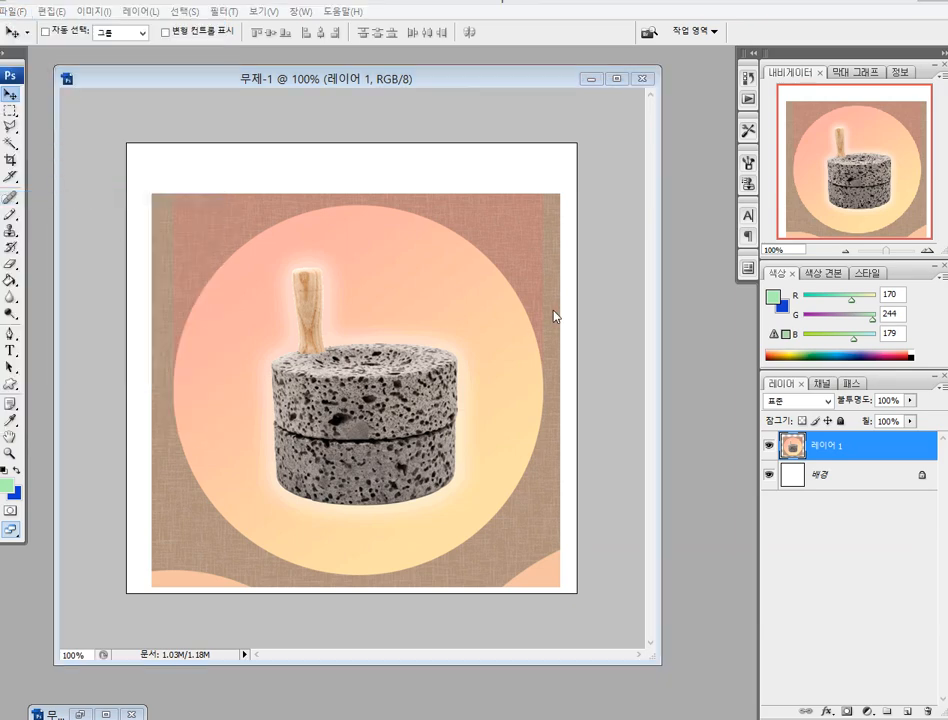
pyautogui.click(755, 384)
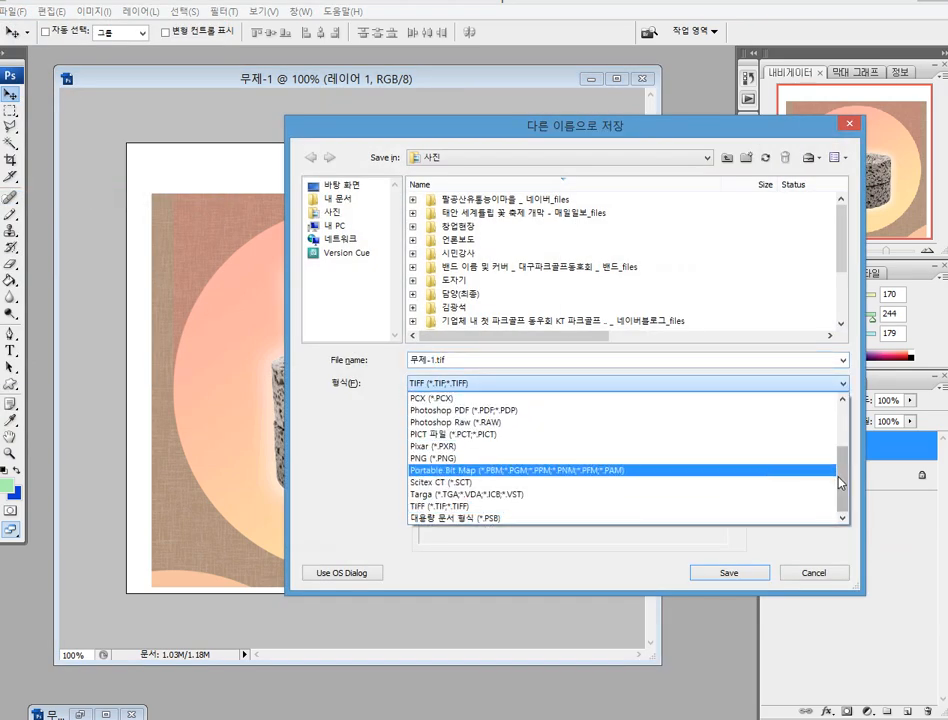
pyautogui.moveTo(843, 488); pyautogui.dragTo(852, 430)
pyautogui.click(751, 422)
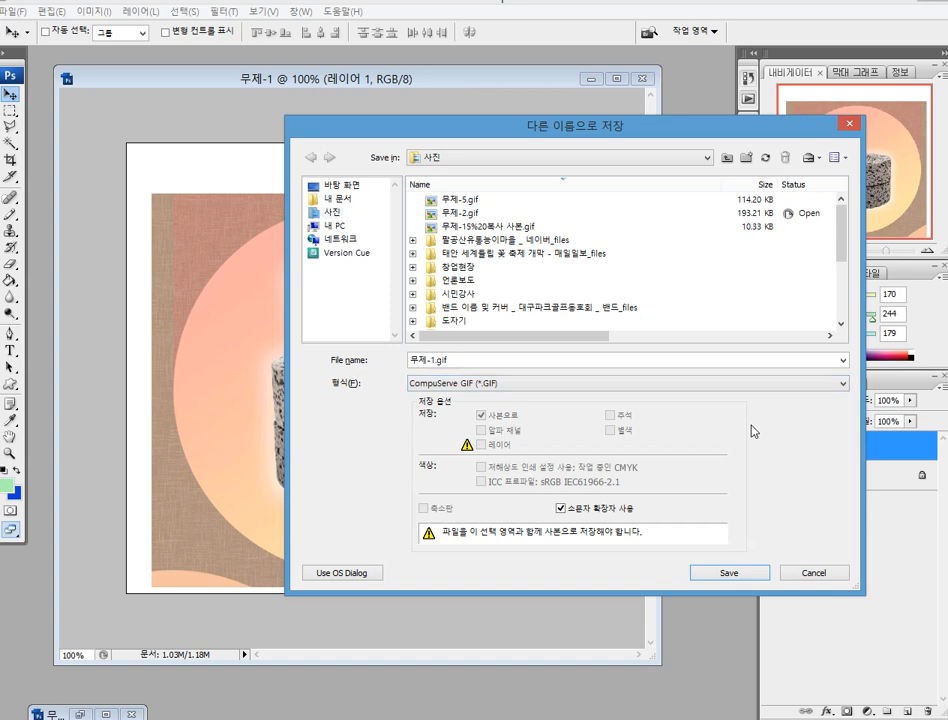
pyautogui.click(826, 385)
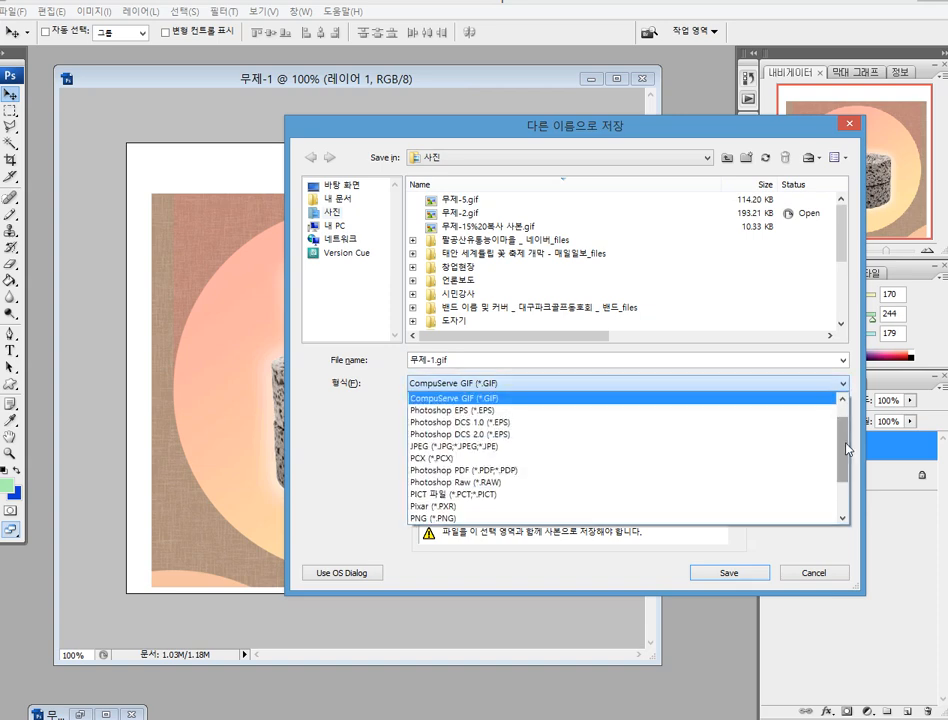
pyautogui.click(651, 446)
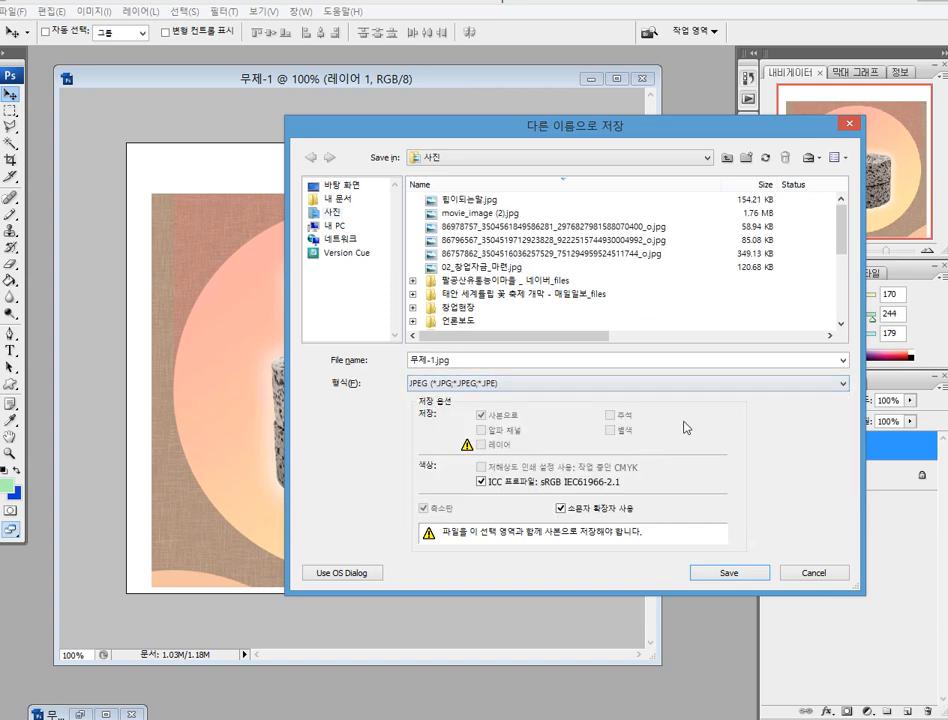
pyautogui.click(814, 579)
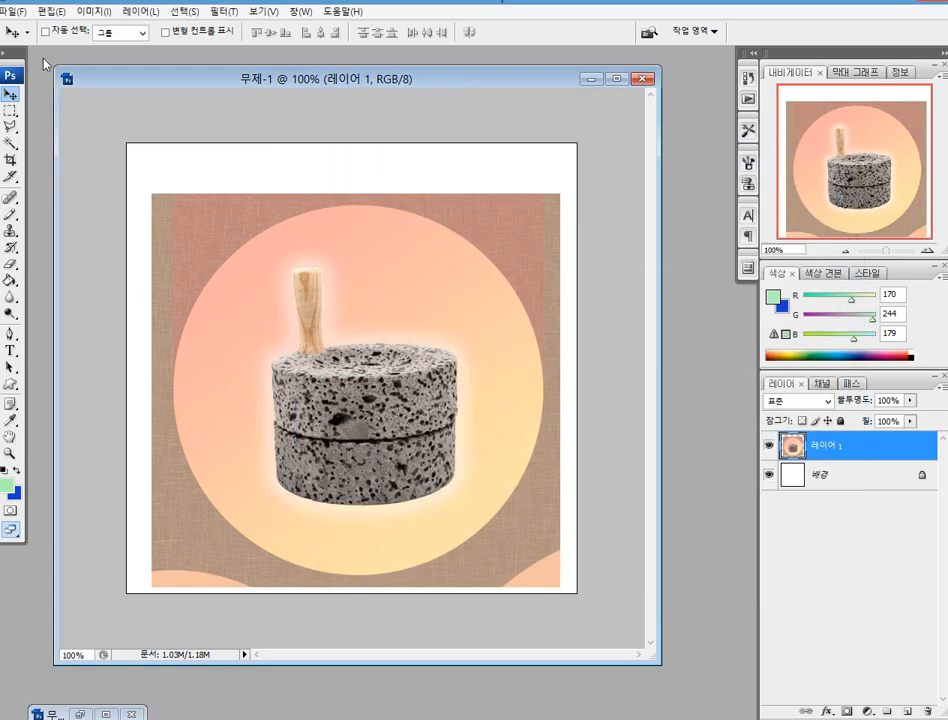
# Compare the original with the JPEG versions at different quality levels in Save for Web & Devices, and cancel the export.
pyautogui.click(14, 12)
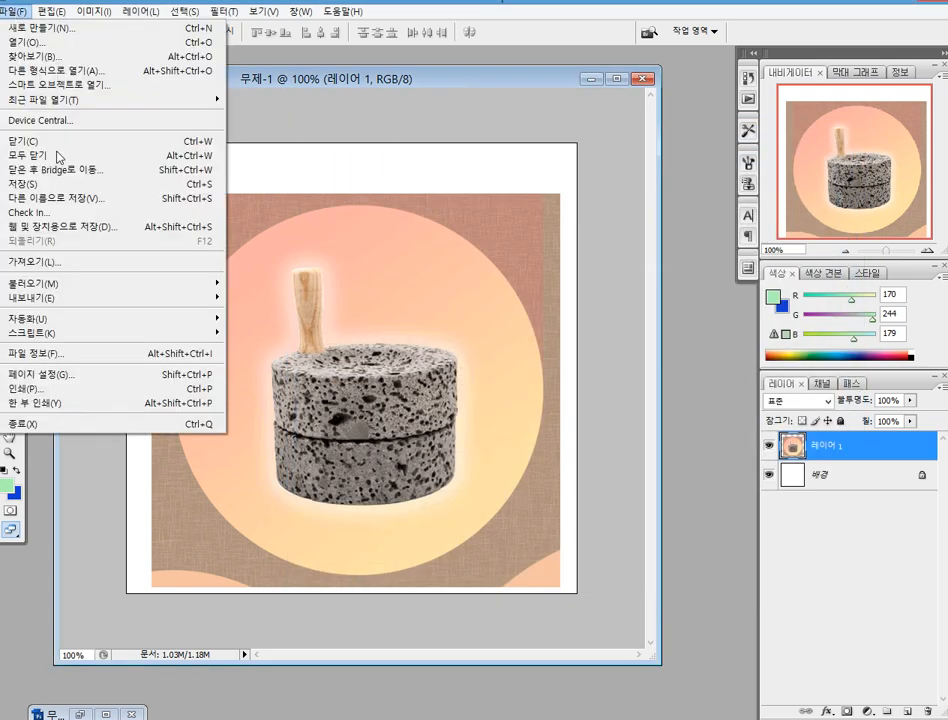
pyautogui.click(64, 228)
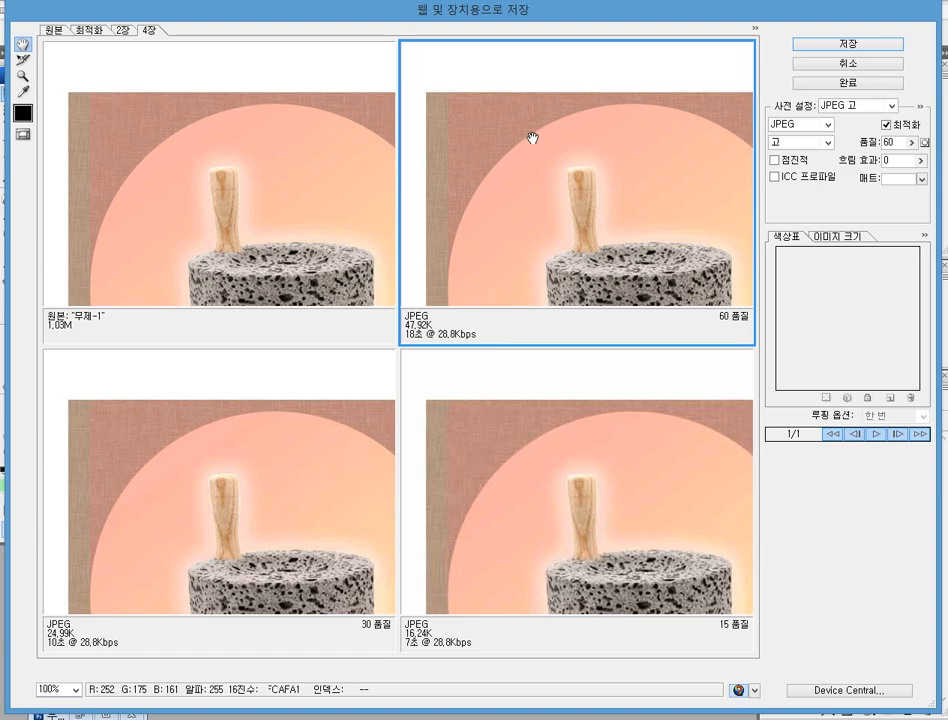
pyautogui.click(860, 64)
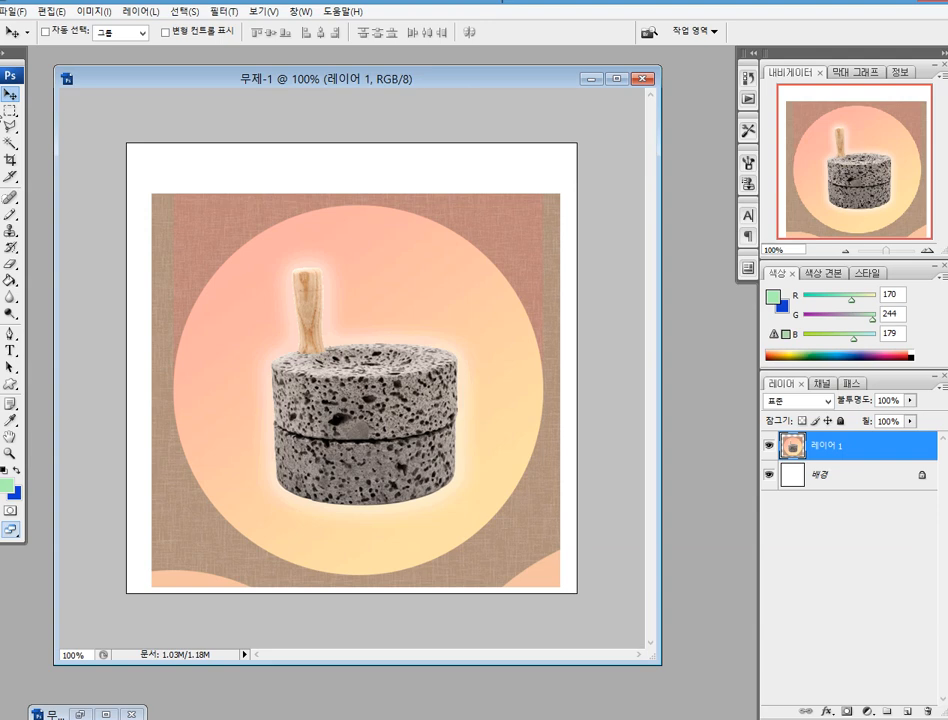
# Add the horizontal title text "미니 맷돌" at 30 pt in the white strip above the mortar image.
pyautogui.click(8, 111)
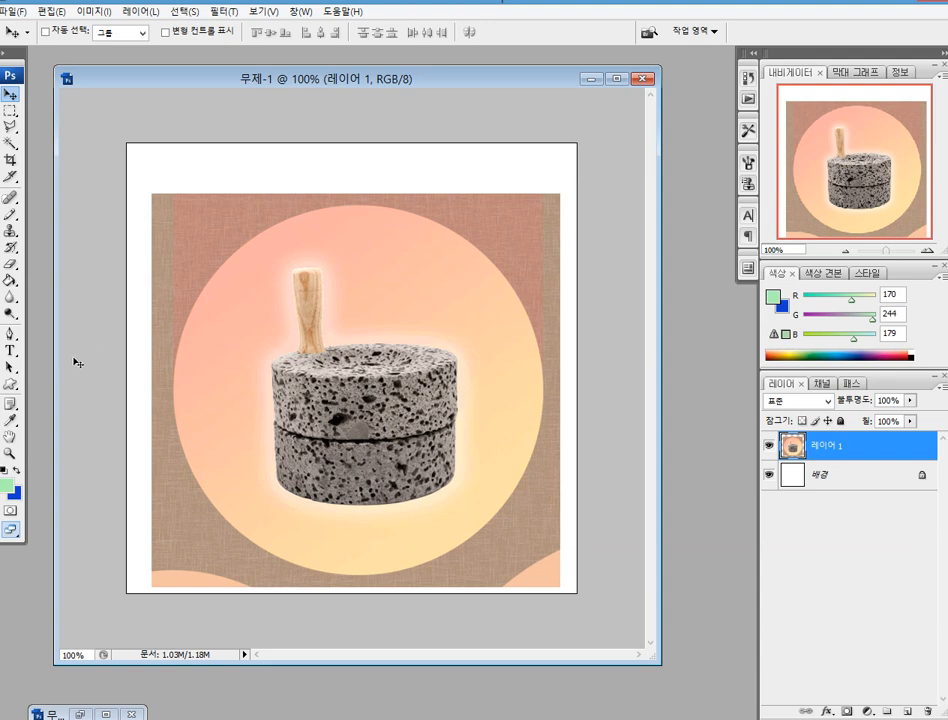
pyautogui.click(9, 354)
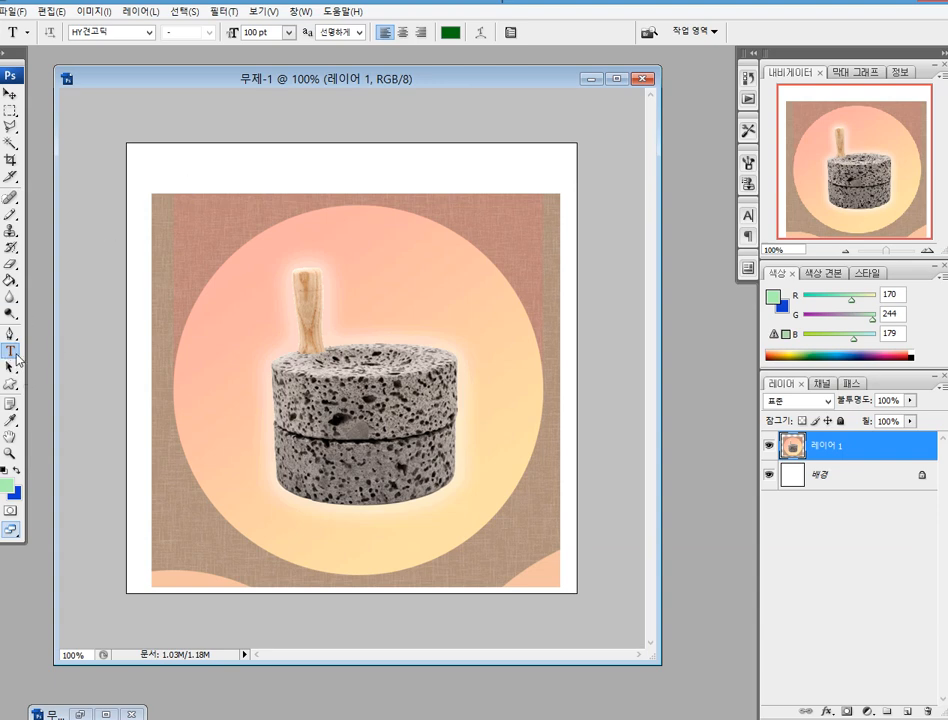
pyautogui.click(171, 173)
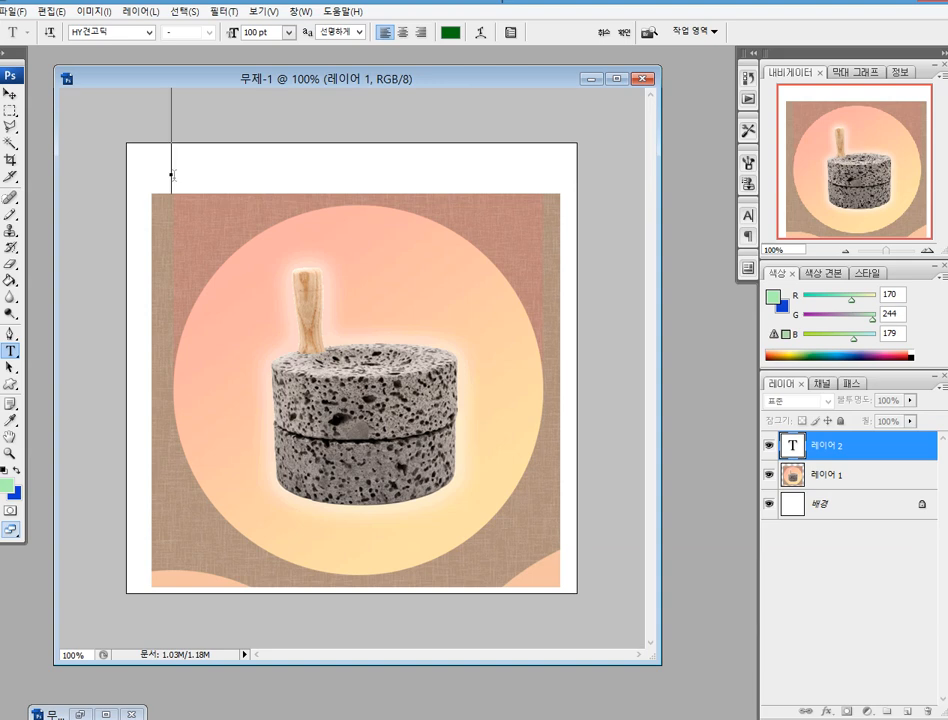
pyautogui.click(289, 33)
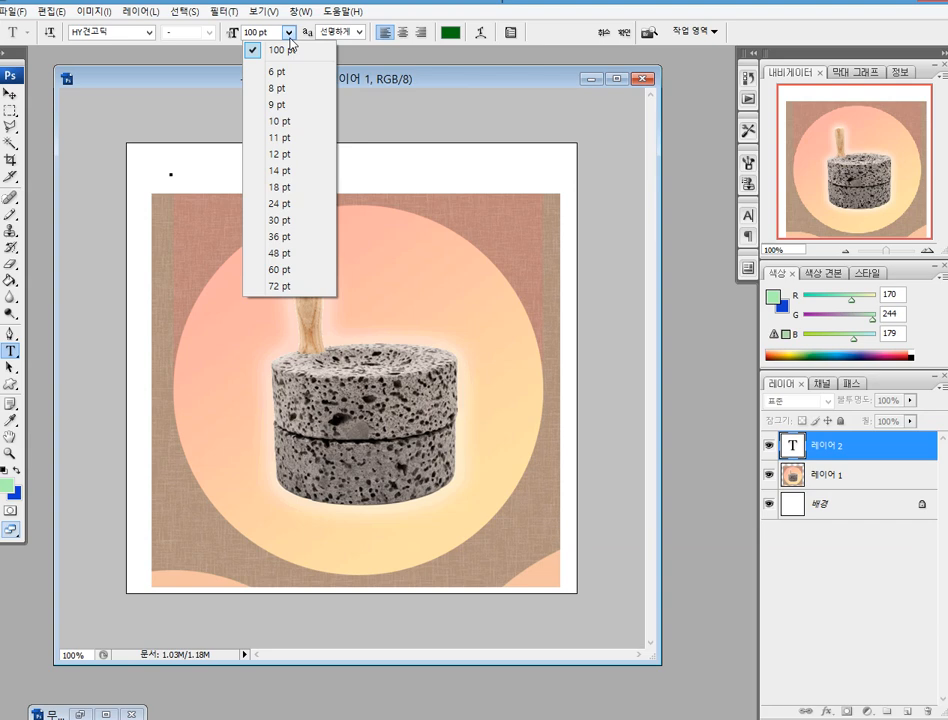
pyautogui.click(277, 219)
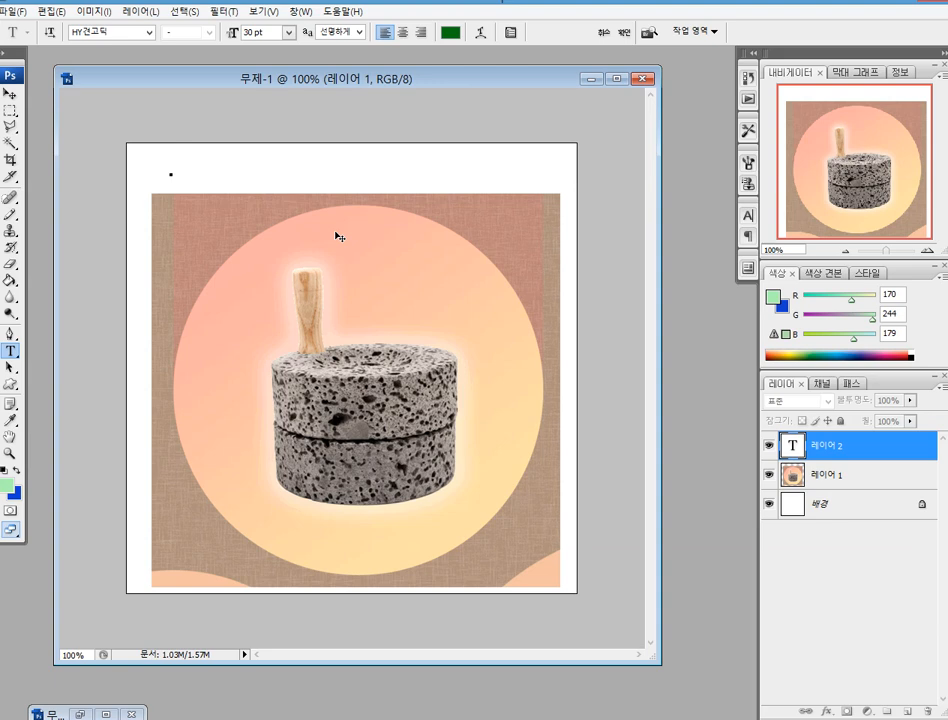
pyautogui.write('a')
pyautogui.press('BackSpace')
pyautogui.write('미니 맷돌')
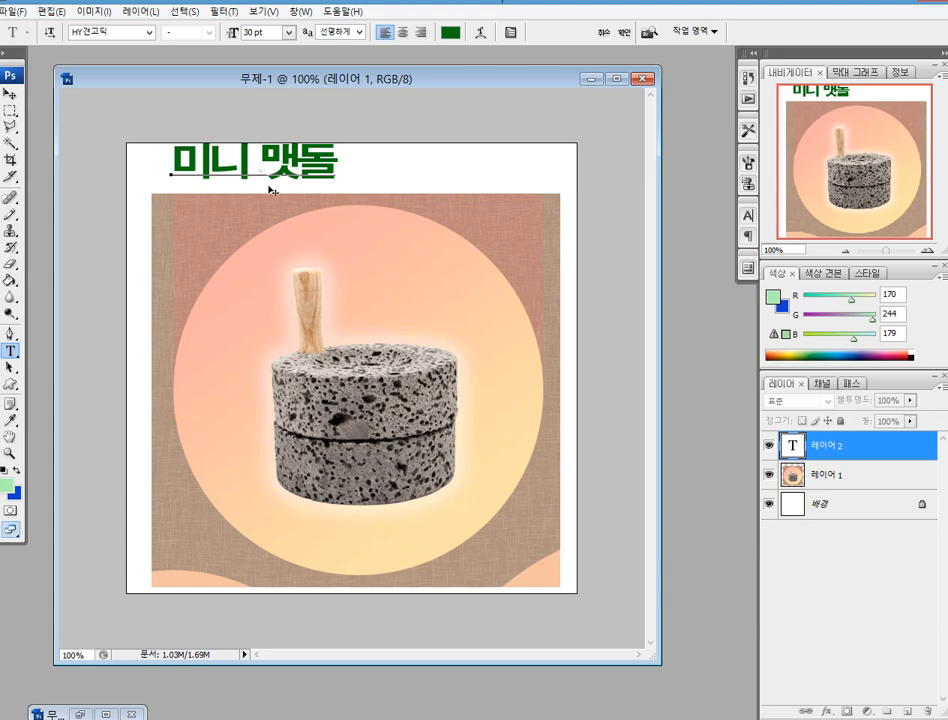
# Move the 미니 맷돌 title so it sits fully inside the white strip, roughly centred above the mortar image.
pyautogui.click(11, 97)
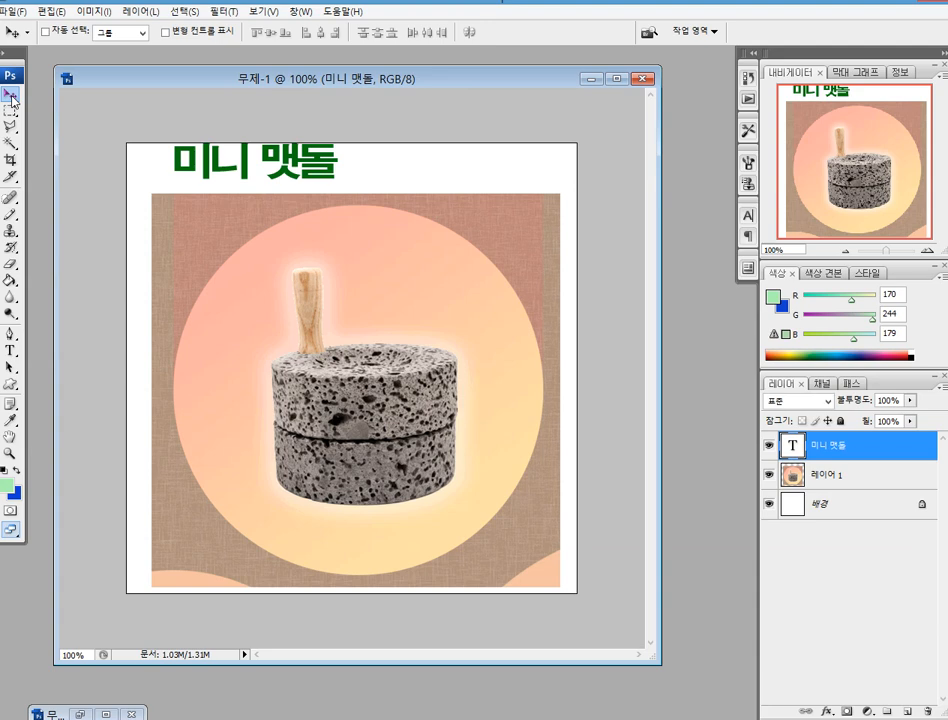
pyautogui.moveTo(286, 165); pyautogui.dragTo(365, 172)
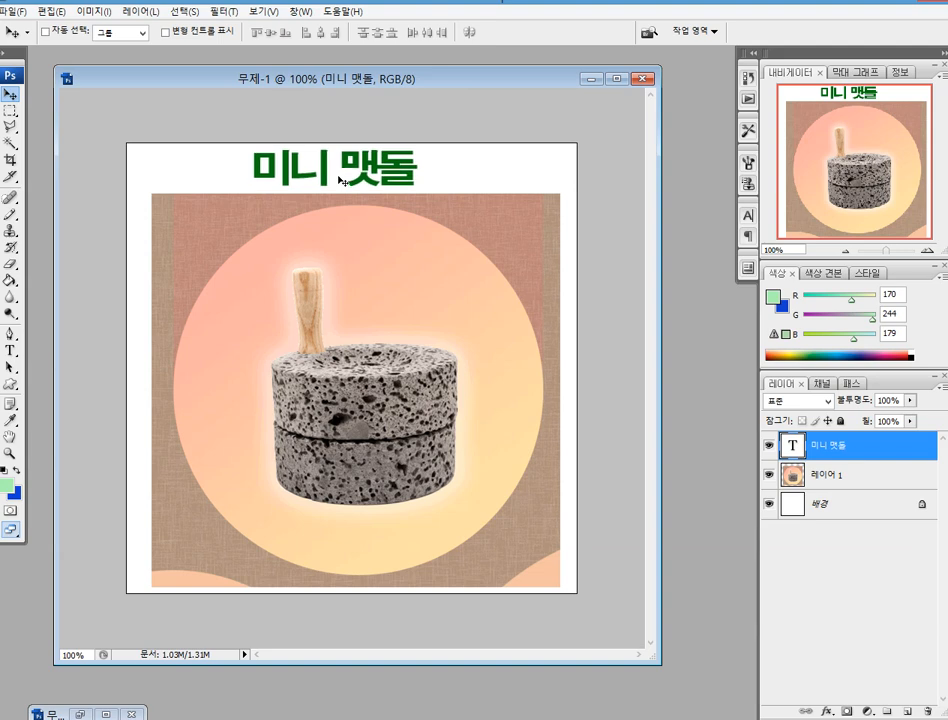
pyautogui.press('Right')
pyautogui.press('Right')
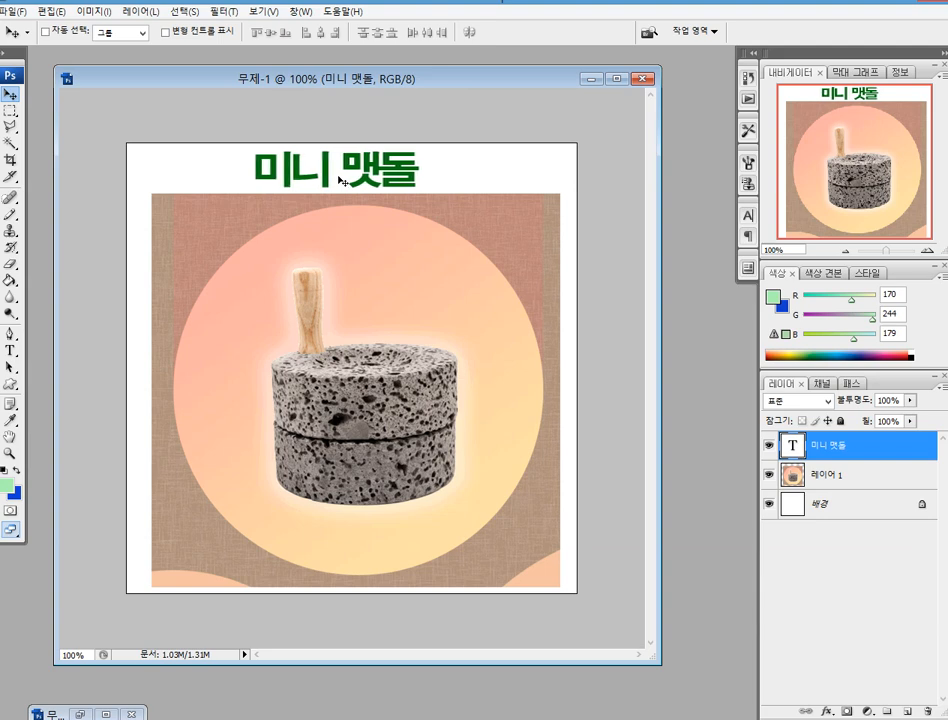
pyautogui.press('Left')
pyautogui.press('Left')
pyautogui.press('Left')
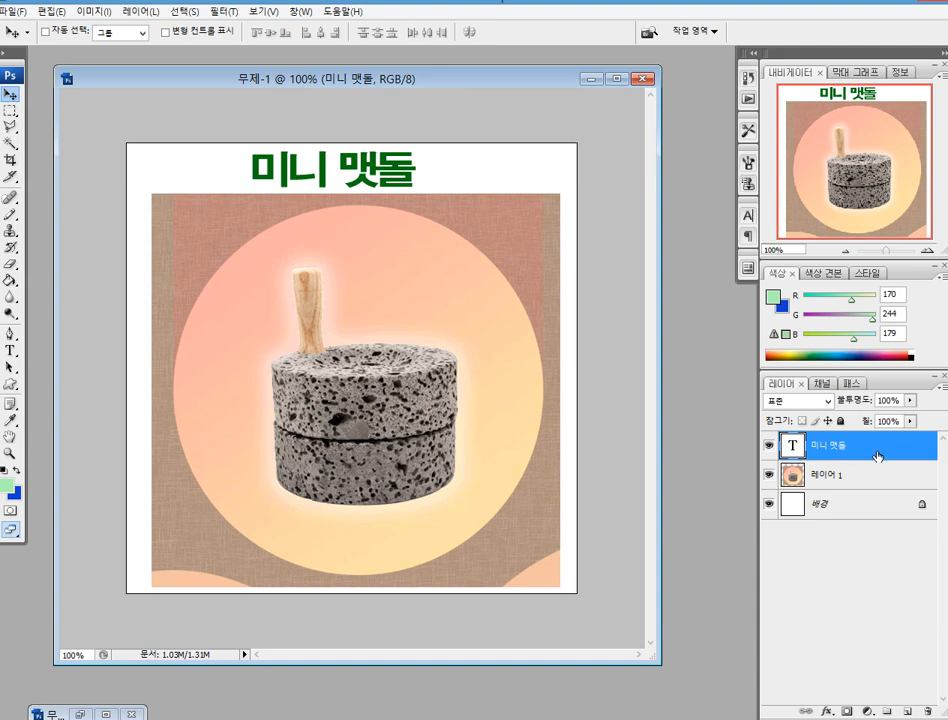
# Recolour the whole 미니 맷돌 title text bright blue (#1a3fdf) and swap the foreground and background colours.
pyautogui.click(863, 482)
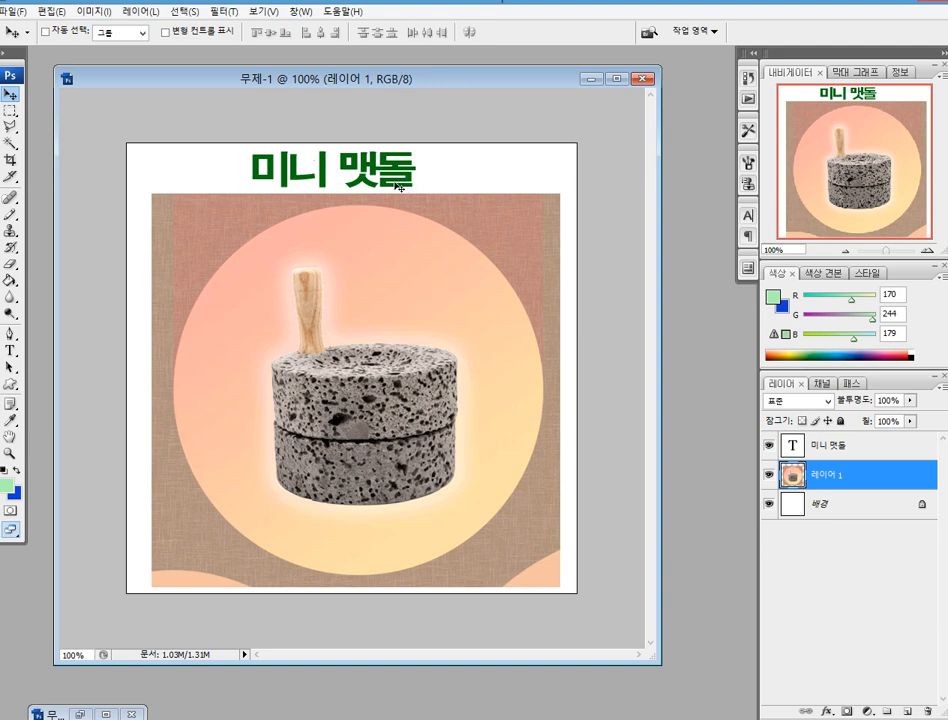
pyautogui.click(930, 446)
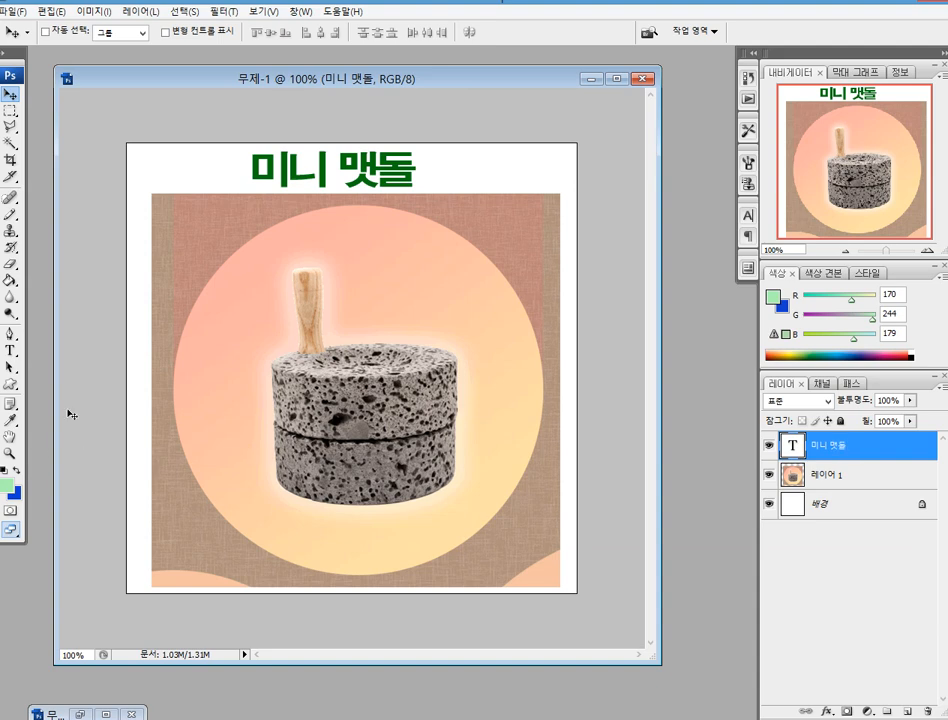
pyautogui.click(10, 350)
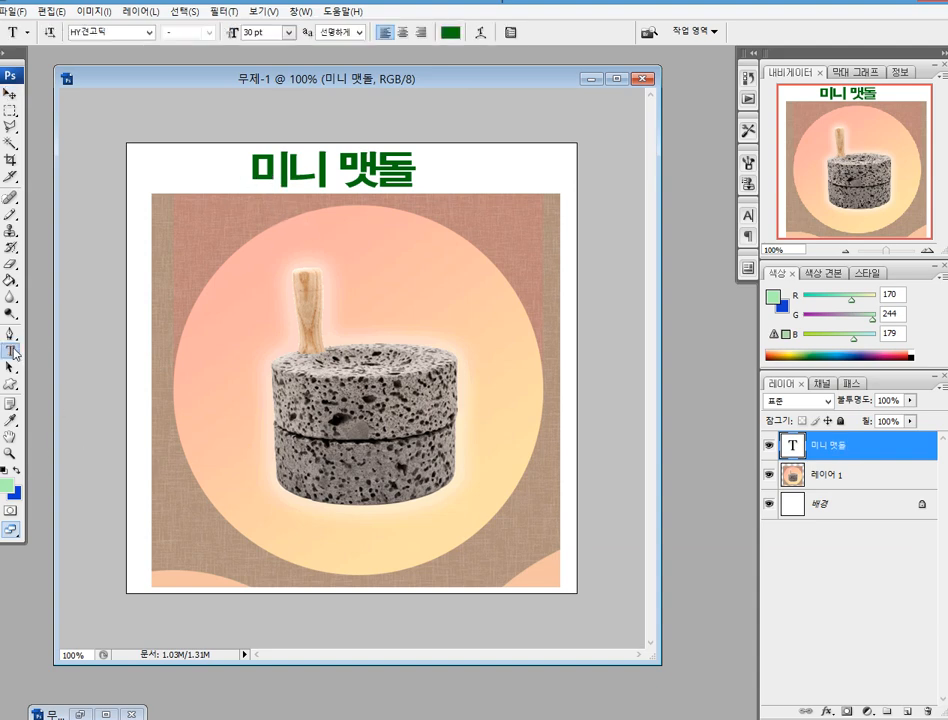
pyautogui.click(256, 168)
pyautogui.moveTo(256, 168); pyautogui.dragTo(411, 170)
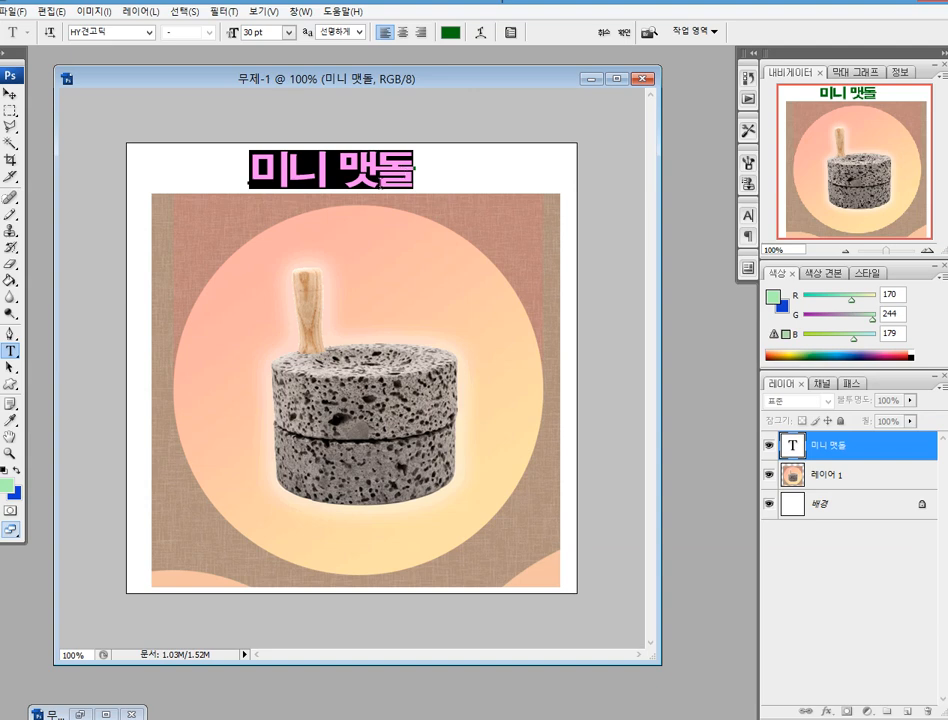
pyautogui.click(451, 40)
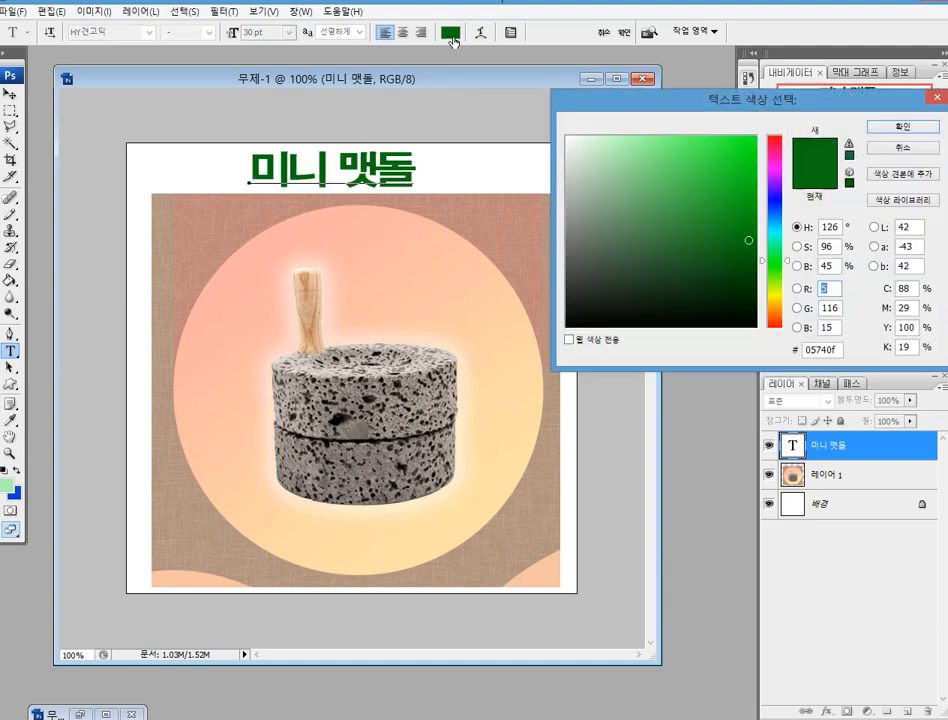
pyautogui.click(778, 151)
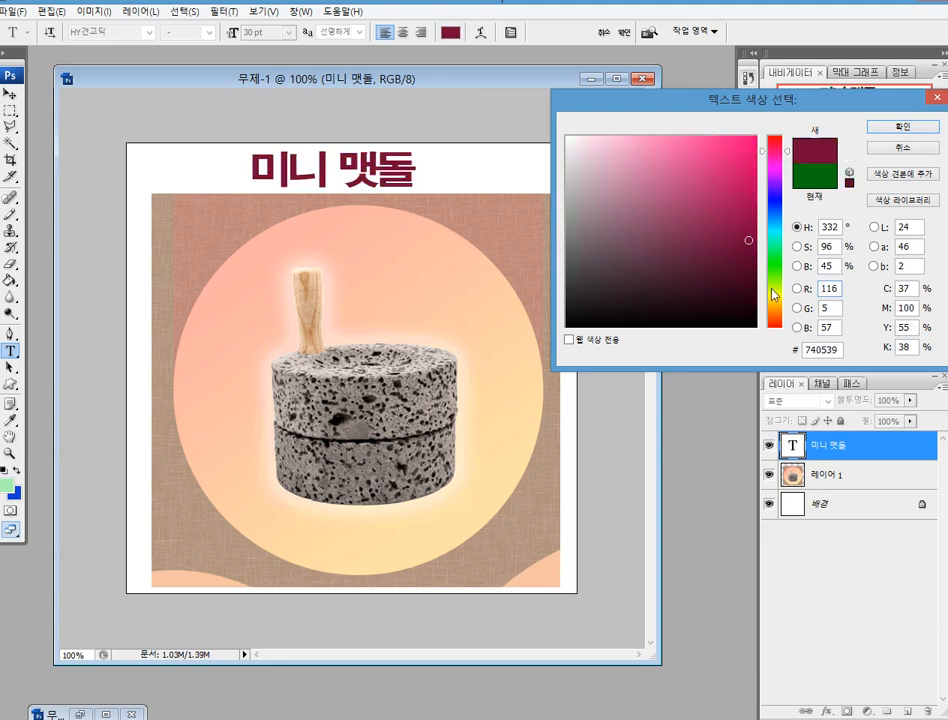
pyautogui.click(774, 277)
pyautogui.click(774, 205)
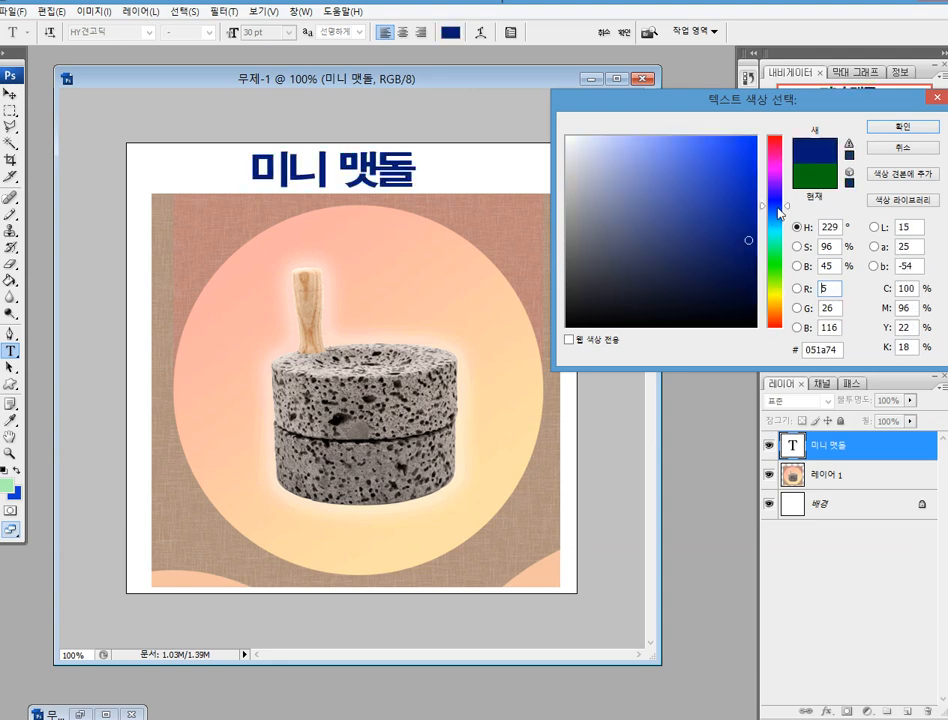
pyautogui.click(738, 161)
pyautogui.click(734, 160)
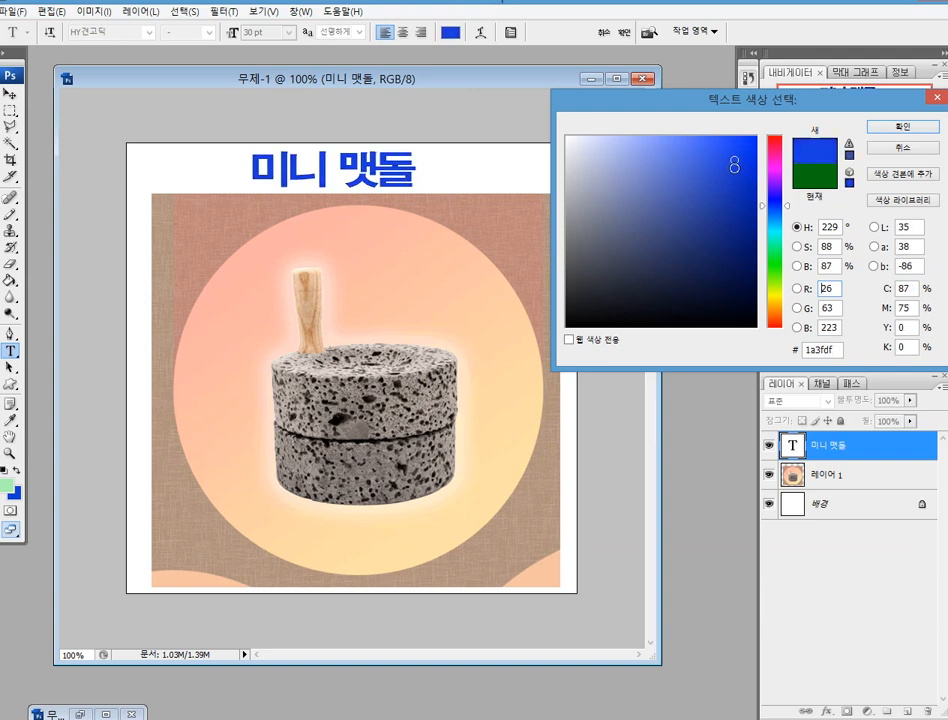
pyautogui.click(899, 131)
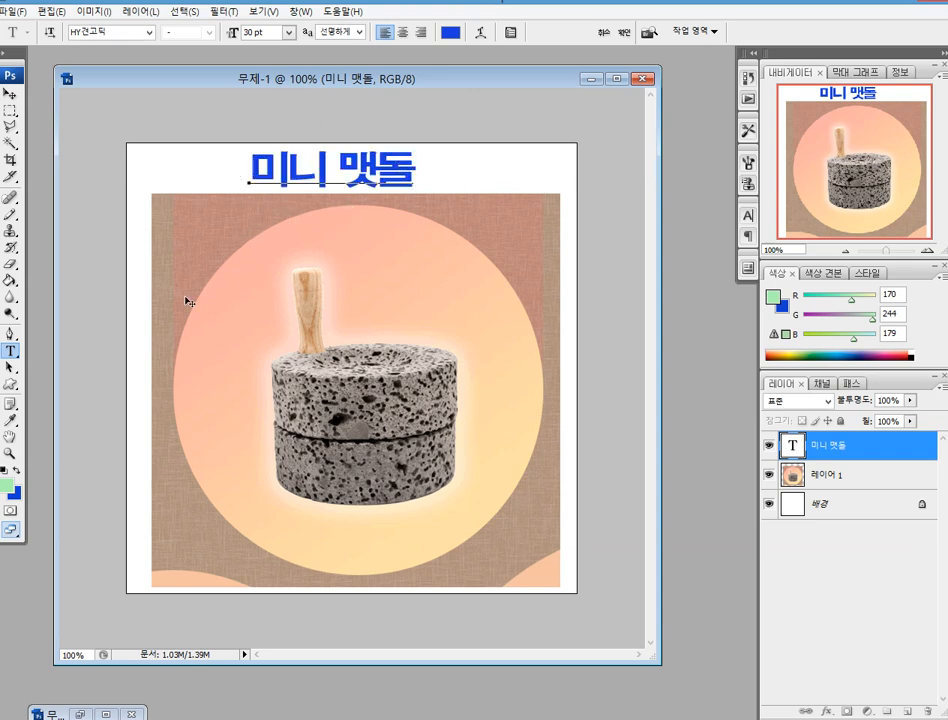
pyautogui.click(17, 470)
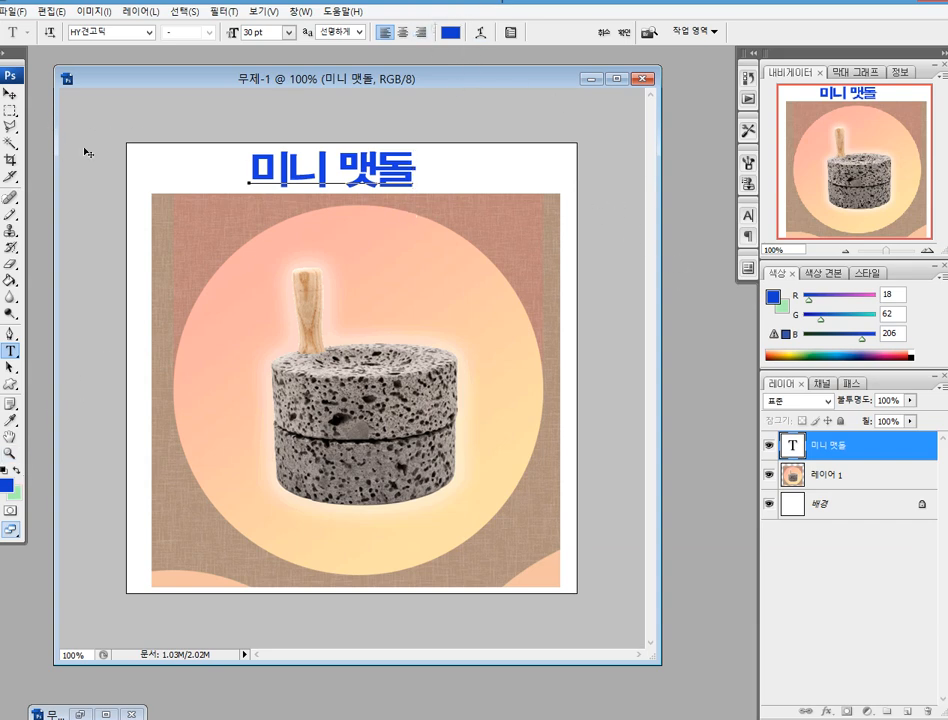
pyautogui.click(9, 93)
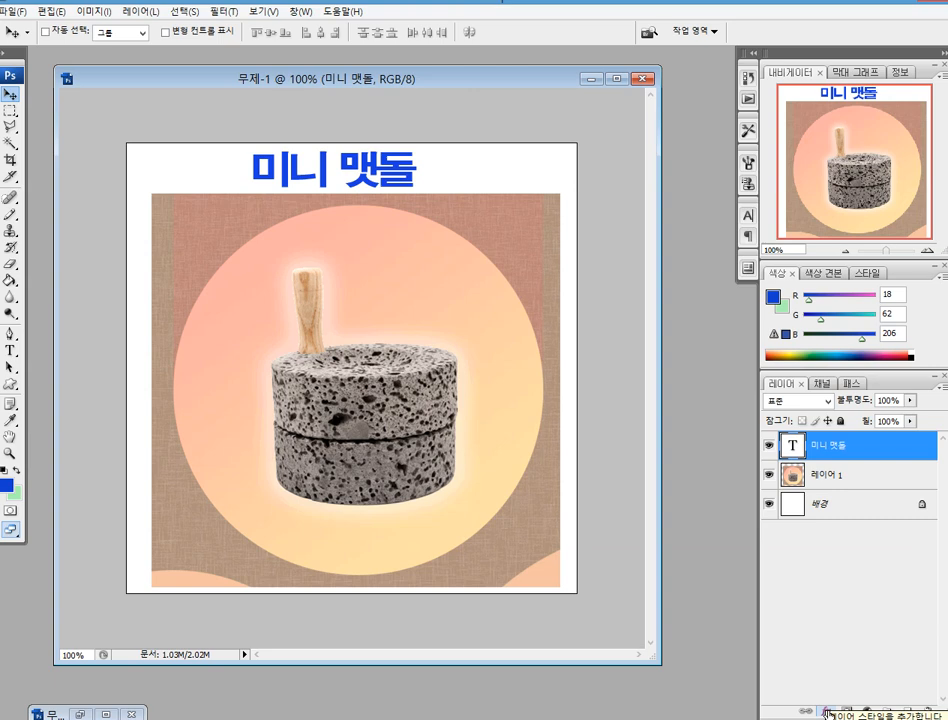
# Add a Stroke layer style in yellow (#e0ed11) to the 미니 맷돌 text layer.
pyautogui.click(828, 711)
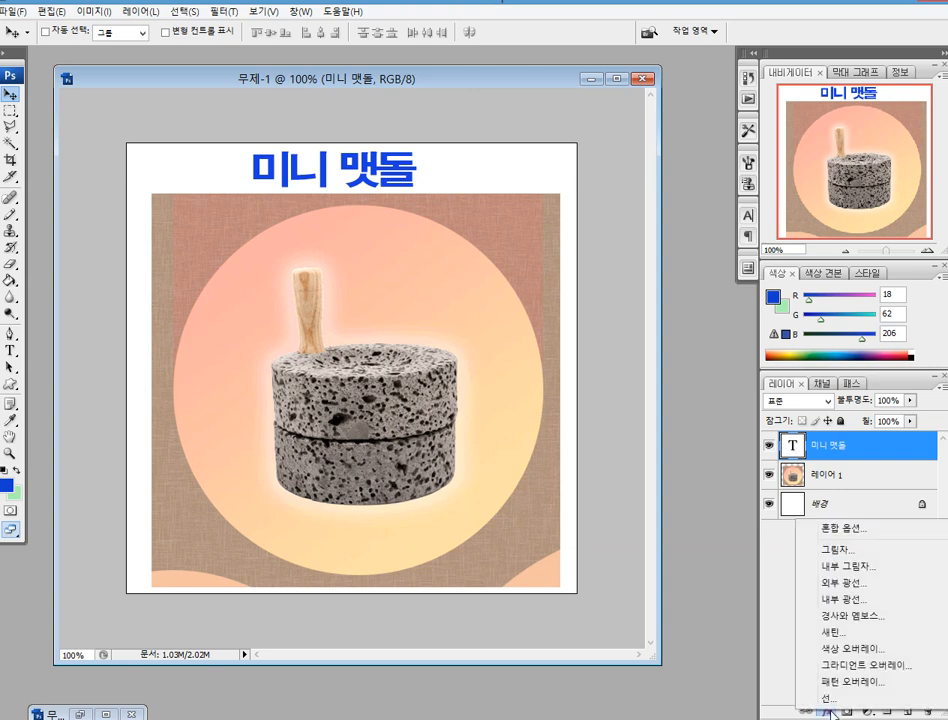
pyautogui.click(830, 700)
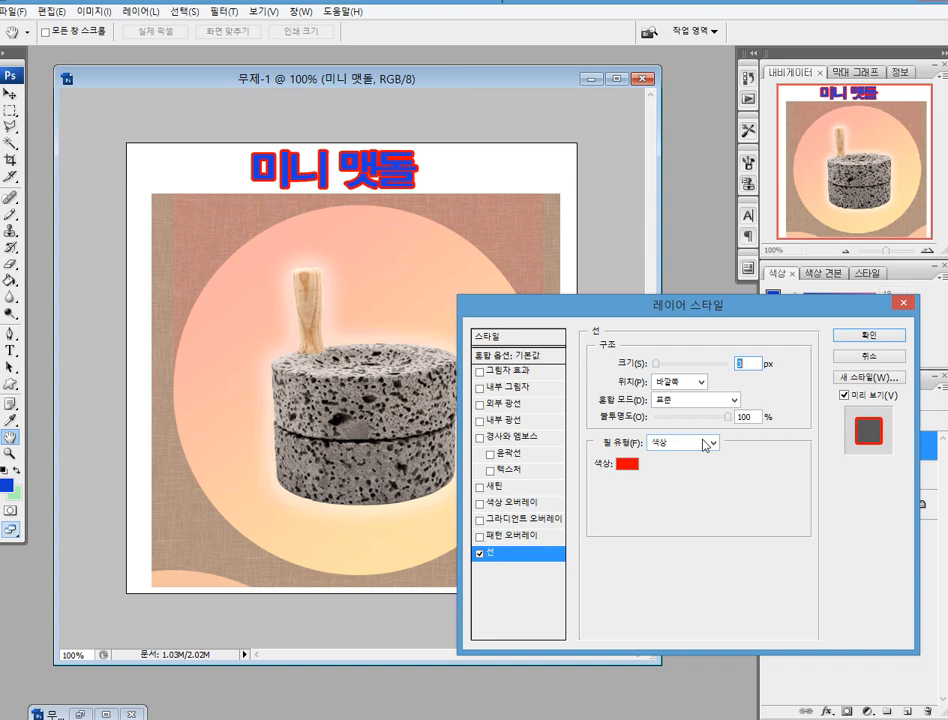
pyautogui.click(629, 466)
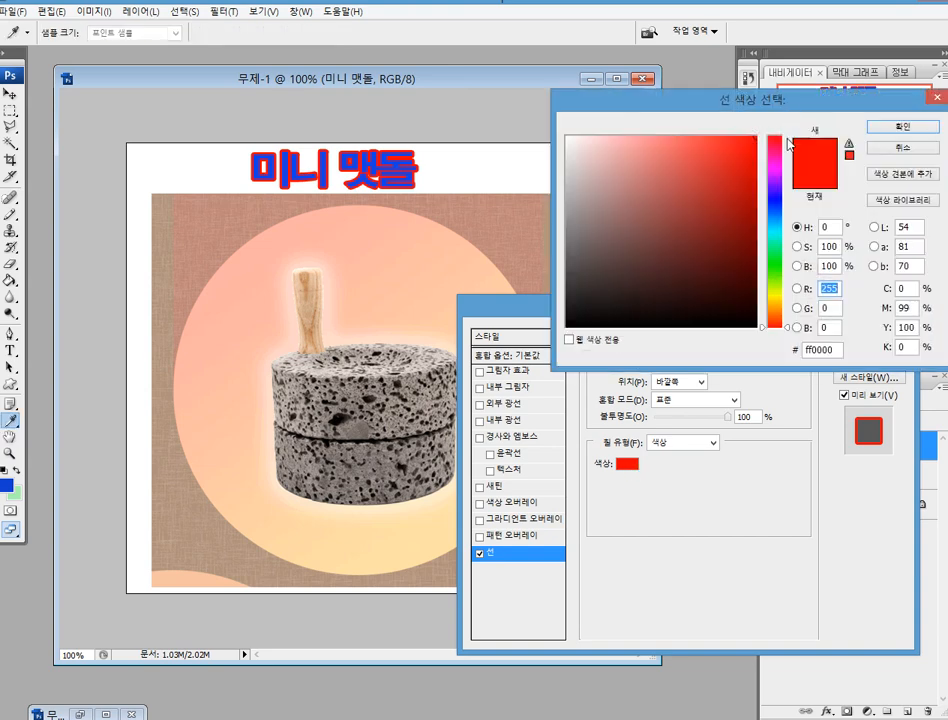
pyautogui.click(775, 294)
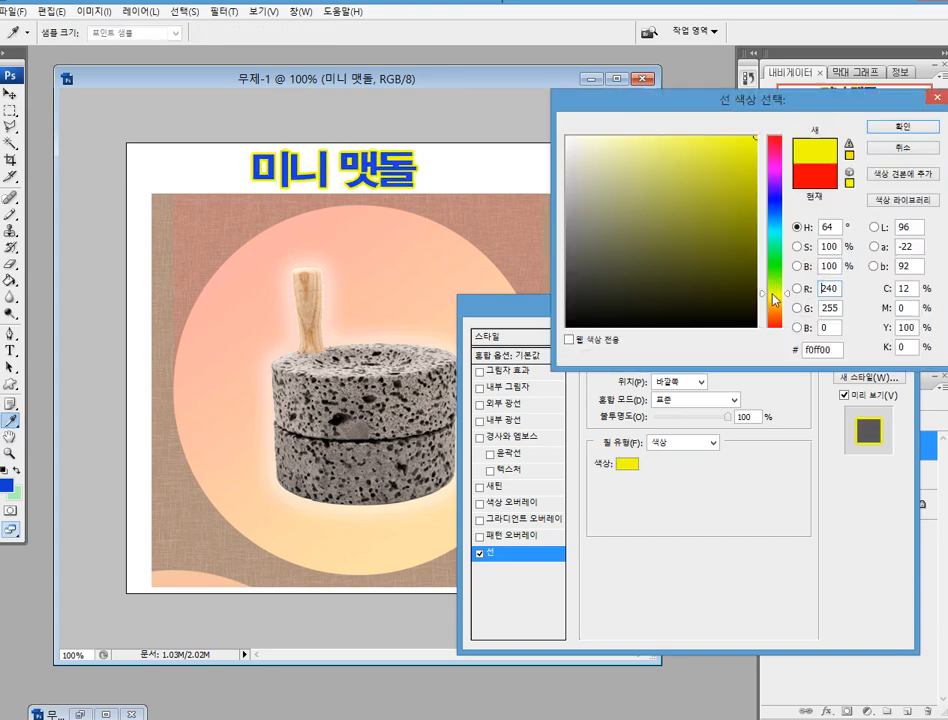
pyautogui.click(740, 147)
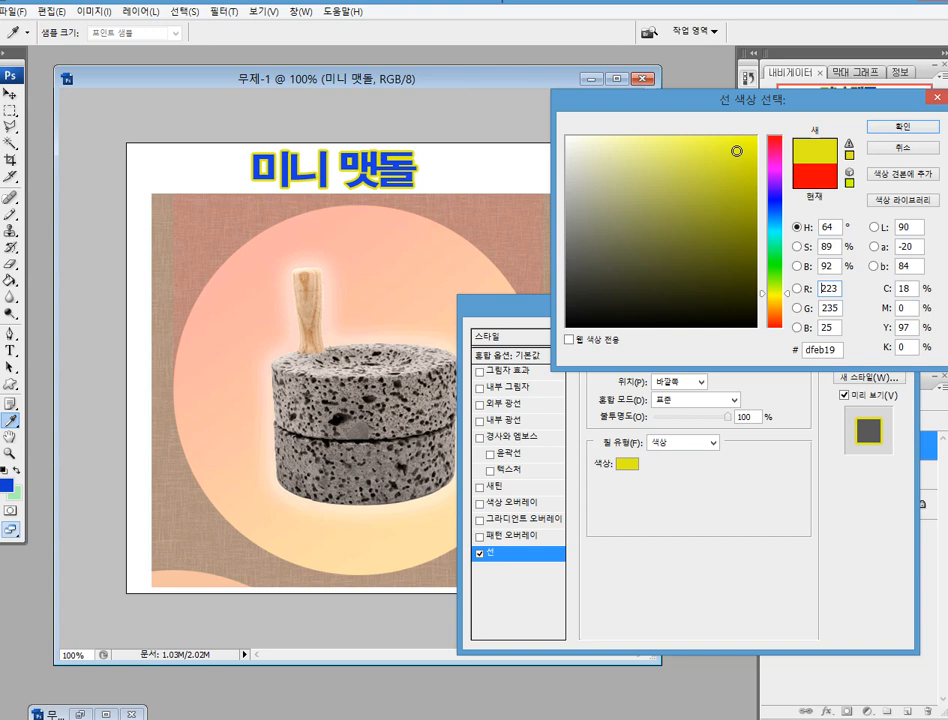
pyautogui.click(743, 149)
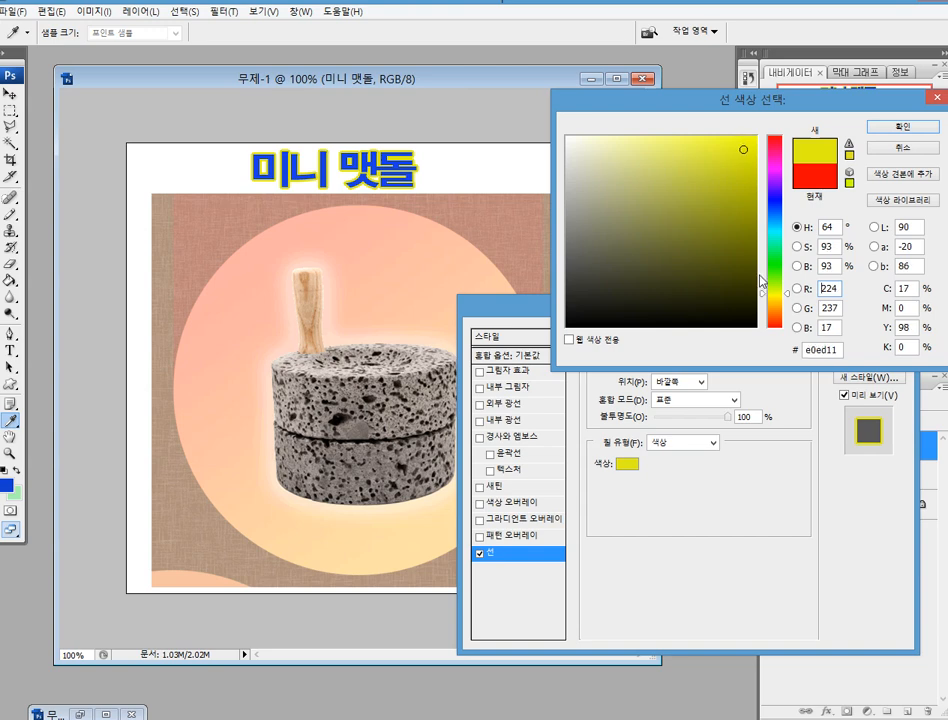
pyautogui.click(878, 130)
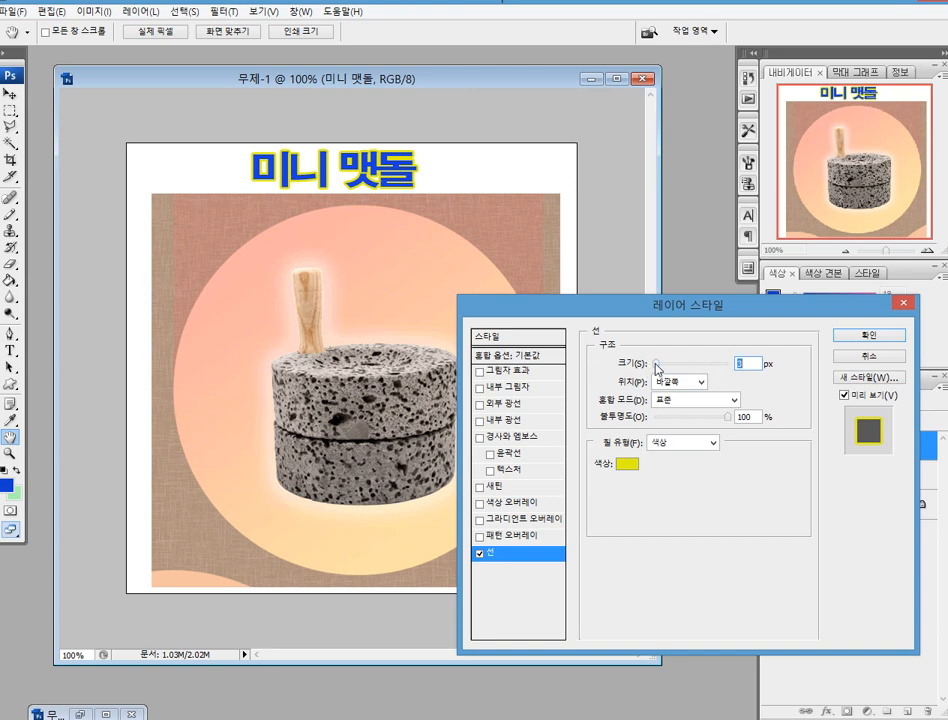
# Set the title's outline stroke size to 7 px and apply the layer style.
pyautogui.moveTo(657, 367); pyautogui.dragTo(662, 369)
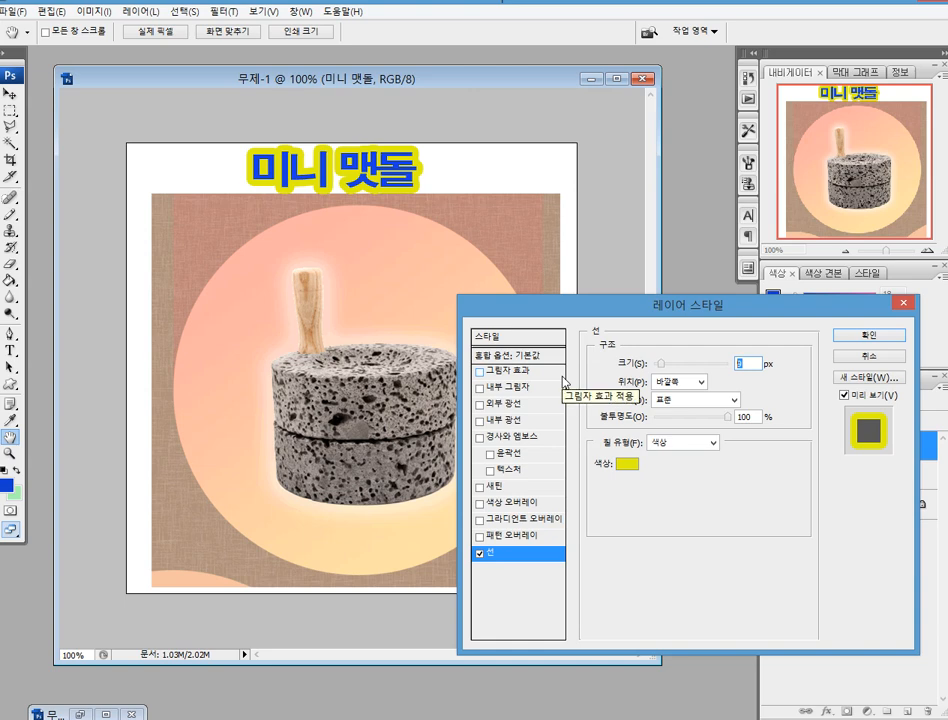
pyautogui.press('BackSpace')
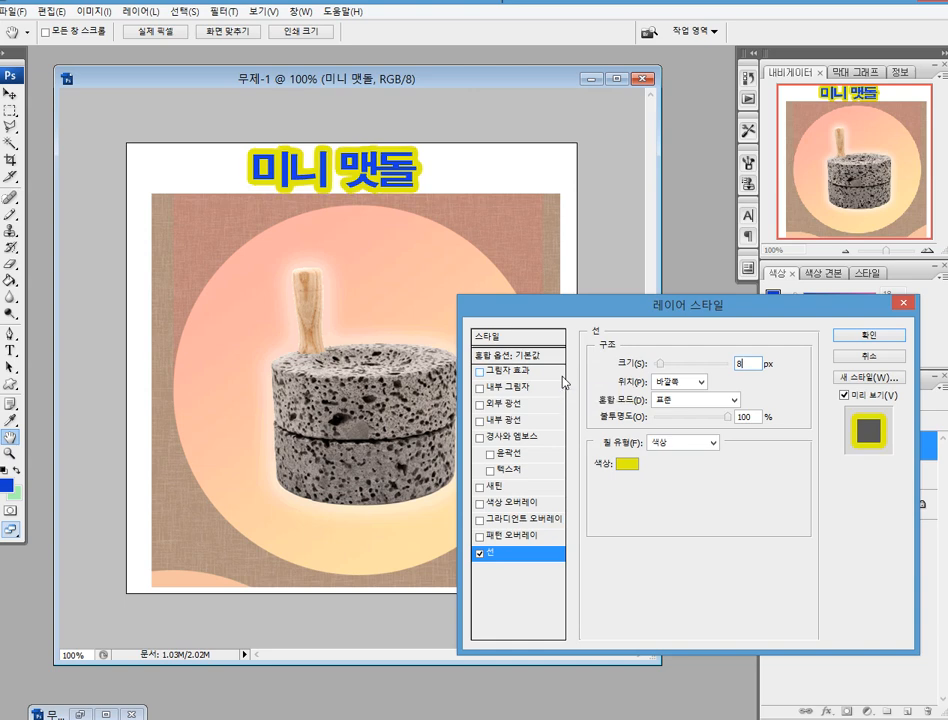
pyautogui.write('7')
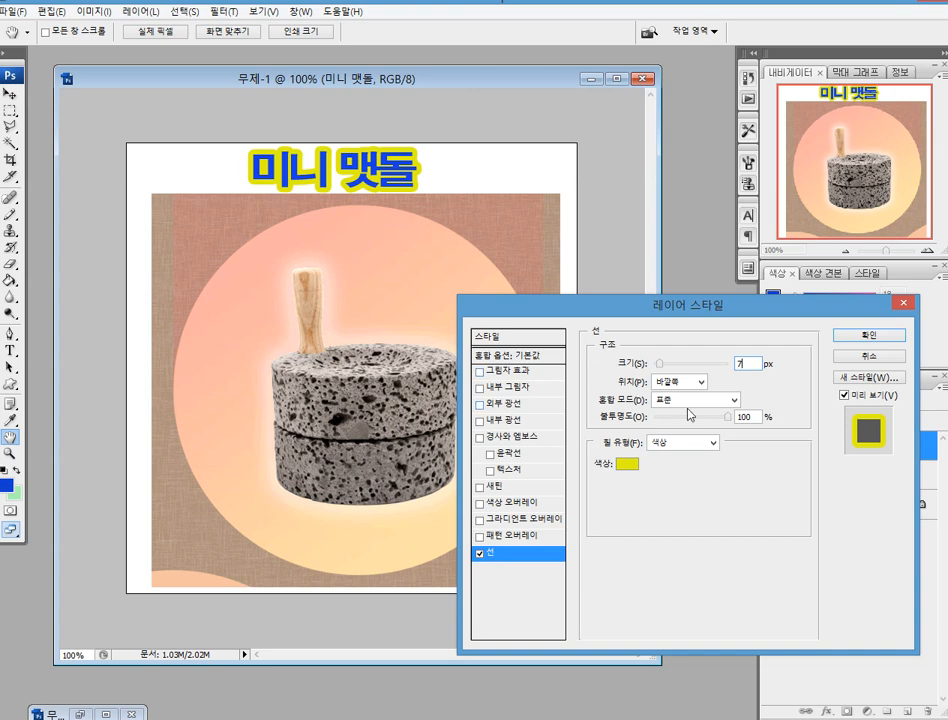
pyautogui.click(846, 340)
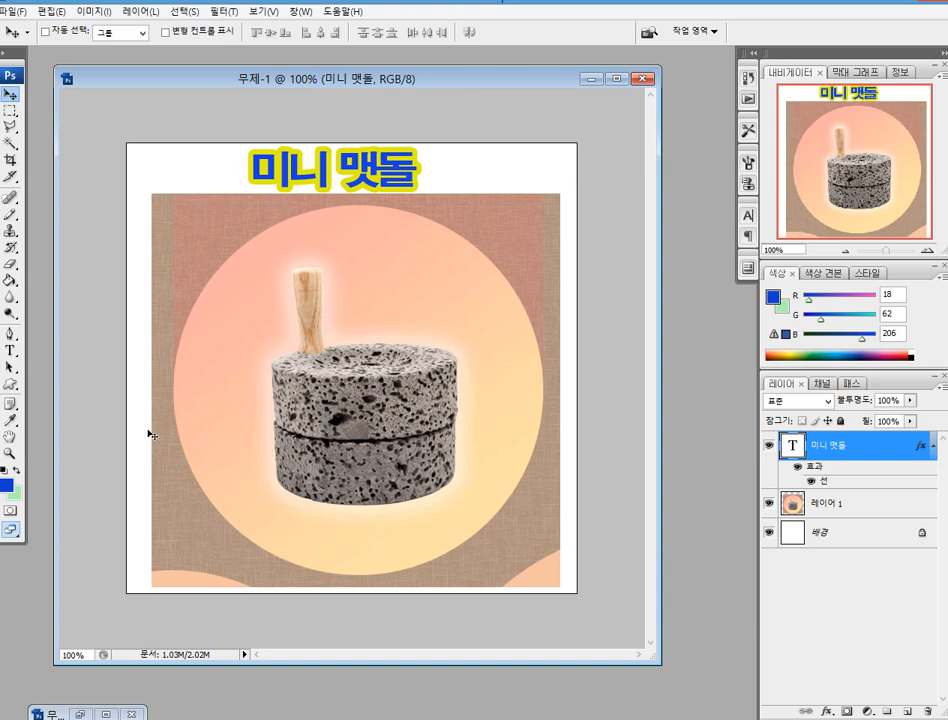
# Set the horizontal scale of the whole 미니 맷돌 title text to 300% after trying 100% and 200%.
pyautogui.click(9, 351)
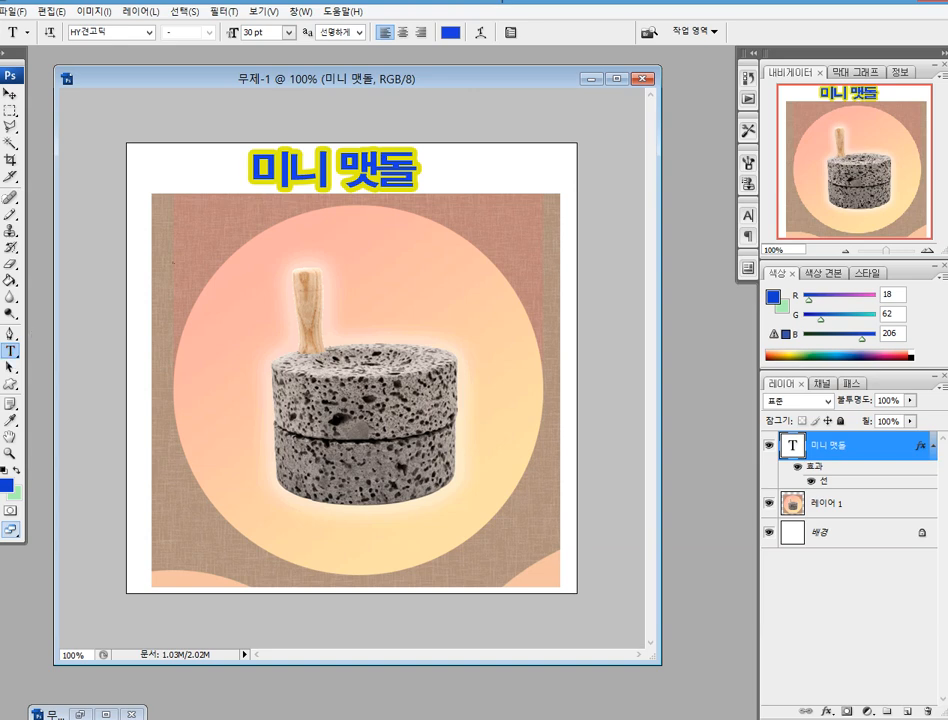
pyautogui.moveTo(256, 172); pyautogui.dragTo(416, 172)
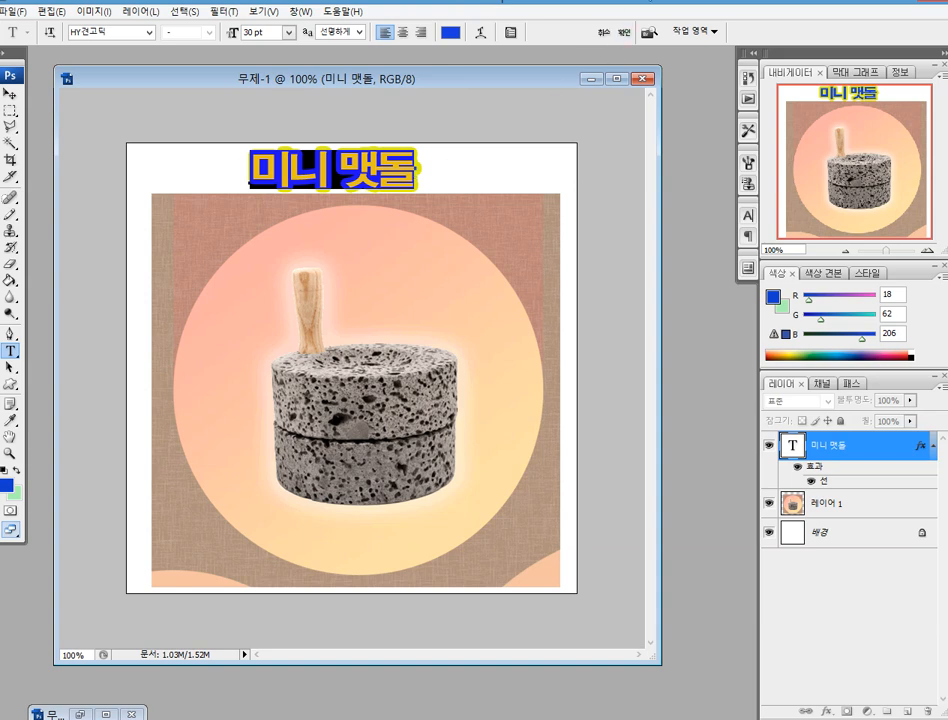
pyautogui.click(517, 38)
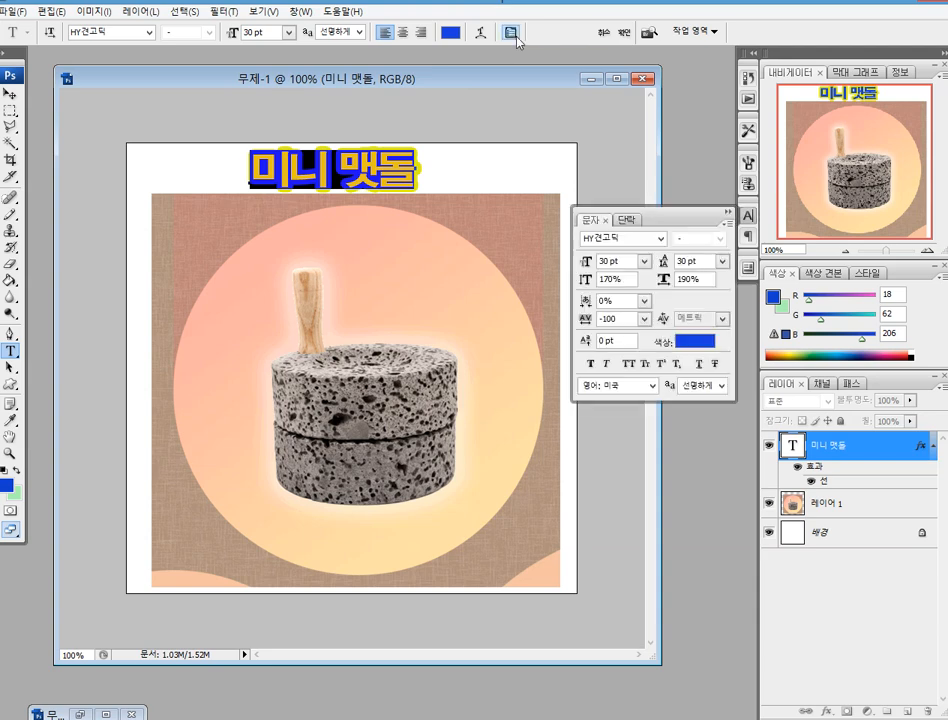
pyautogui.moveTo(670, 219); pyautogui.dragTo(677, 105)
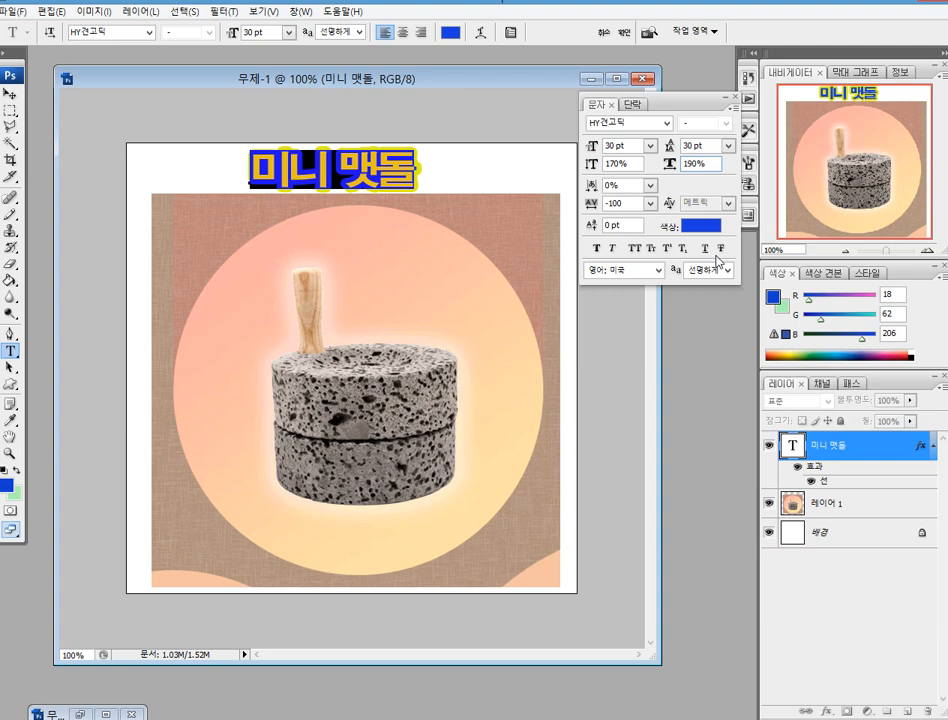
pyautogui.press('BackSpace')
pyautogui.press('BackSpace')
pyautogui.write('00')
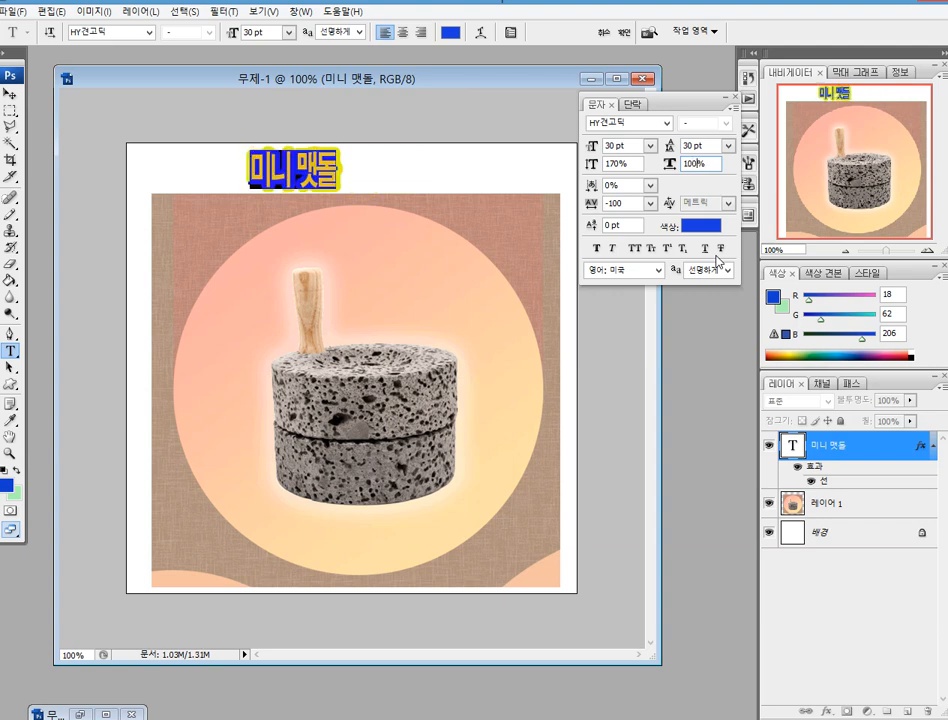
pyautogui.press('Left')
pyautogui.press('Left')
pyautogui.press('BackSpace')
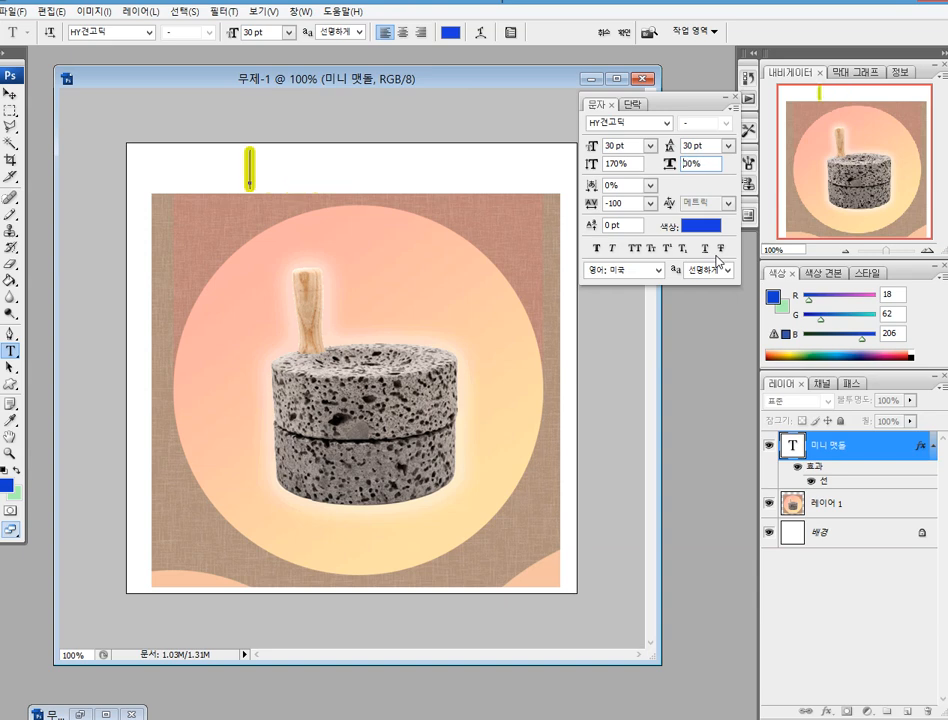
pyautogui.write('2')
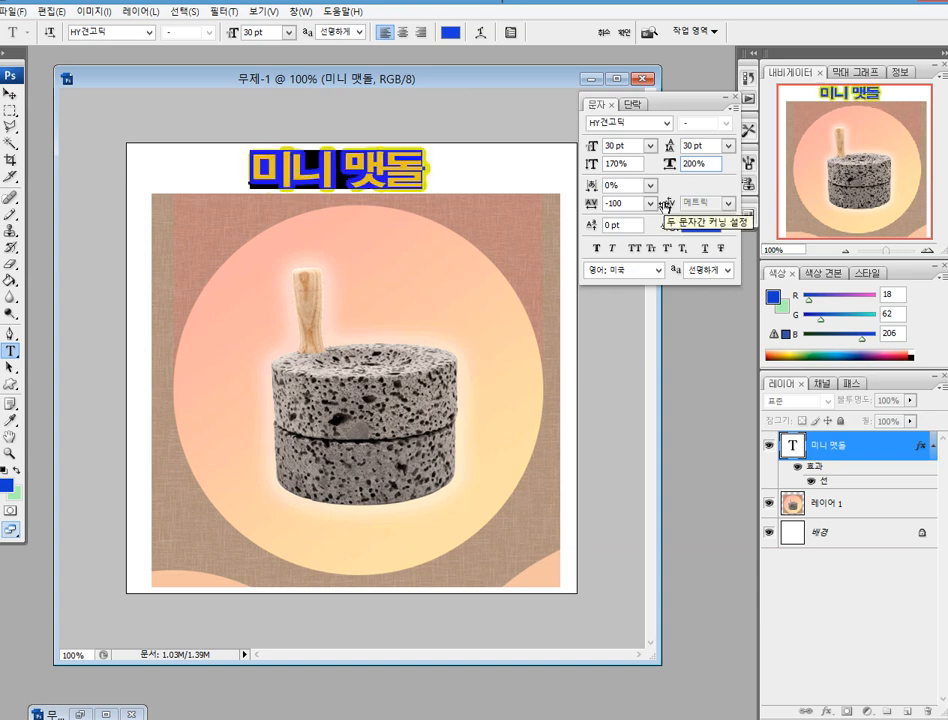
pyautogui.press('BackSpace')
pyautogui.write('3')
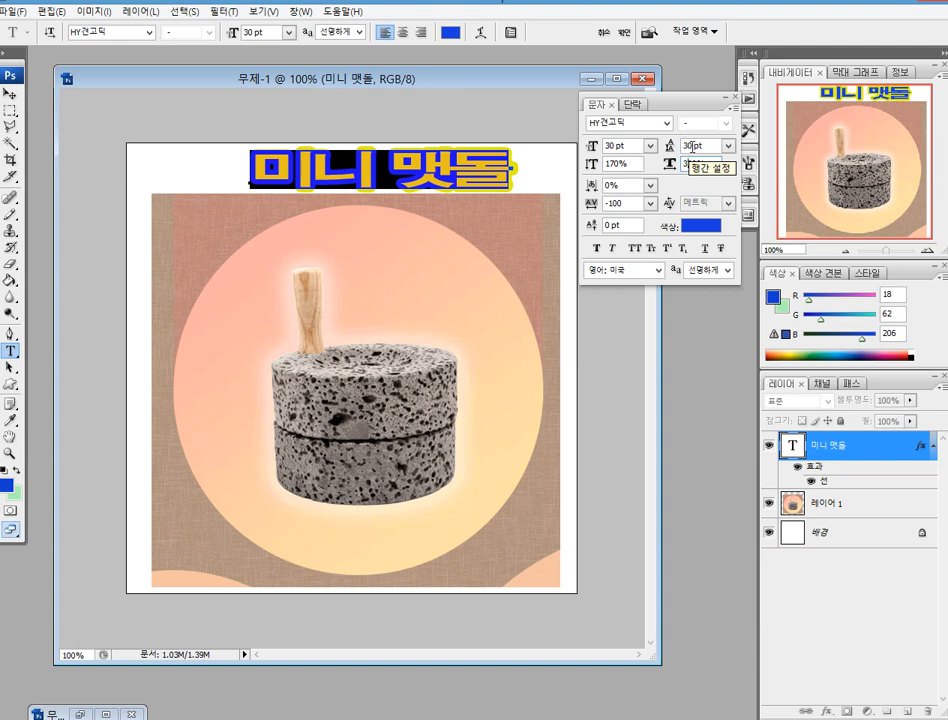
pyautogui.click(734, 96)
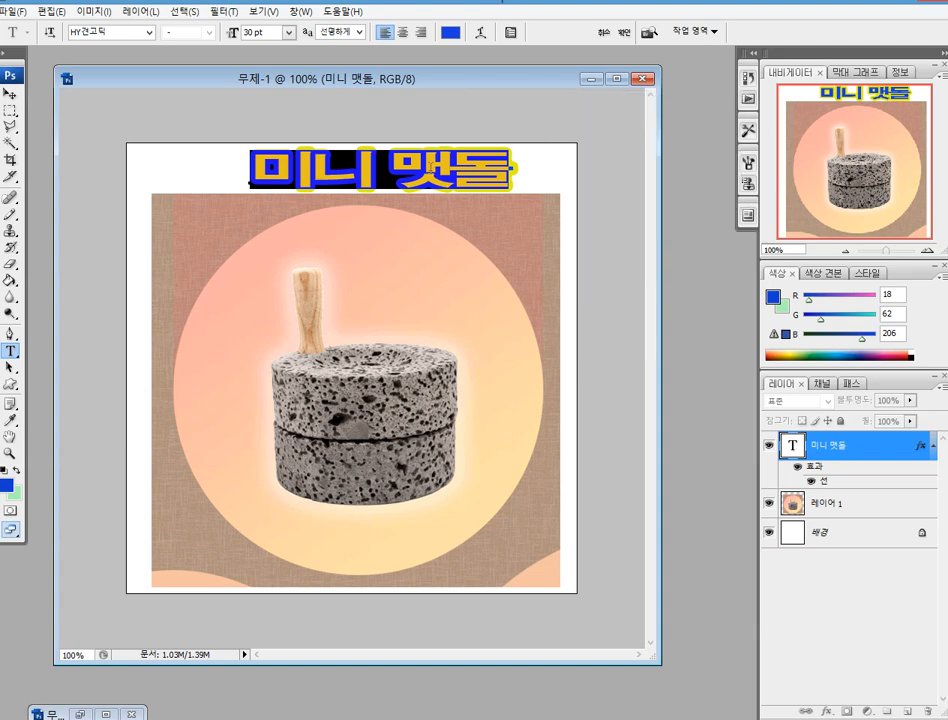
# Reselect the whole widened title text and review its character settings.
pyautogui.click(399, 174)
pyautogui.moveTo(256, 172); pyautogui.dragTo(511, 172)
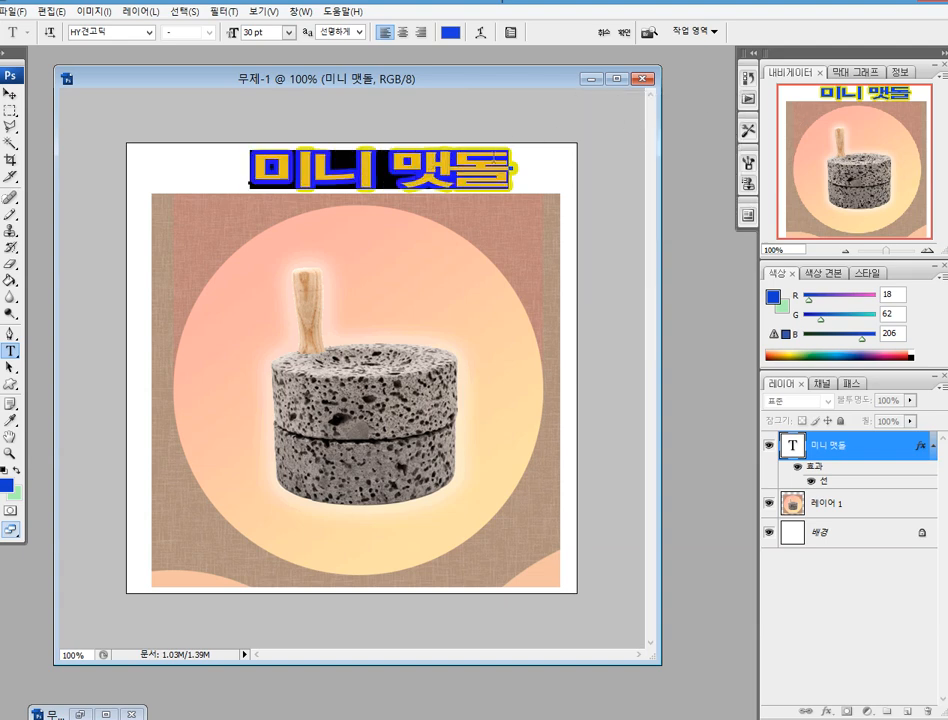
pyautogui.click(511, 33)
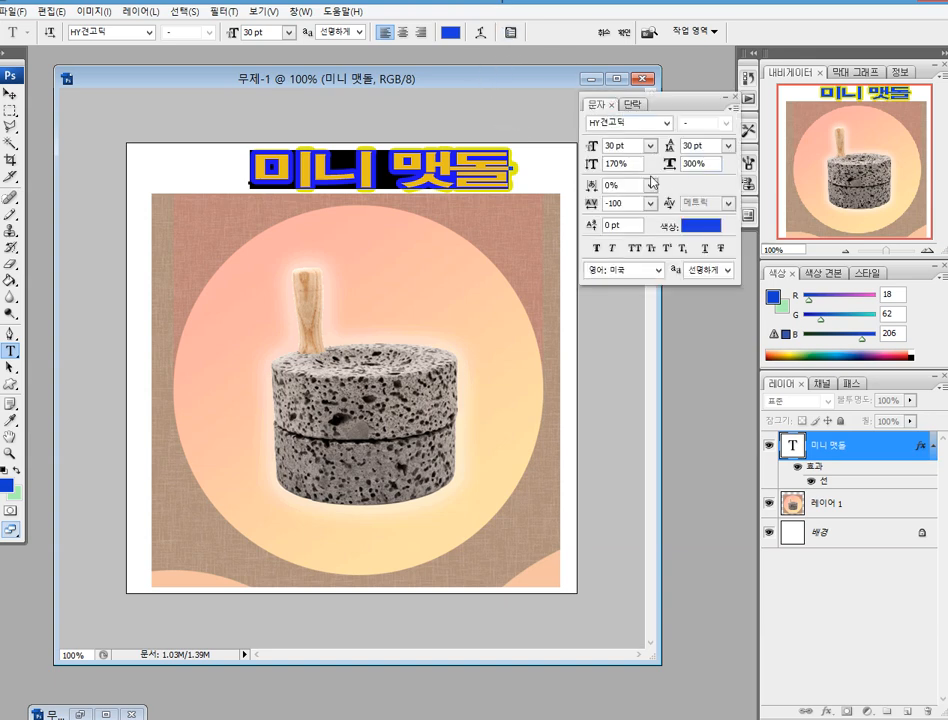
pyautogui.click(735, 97)
pyautogui.click(220, 188)
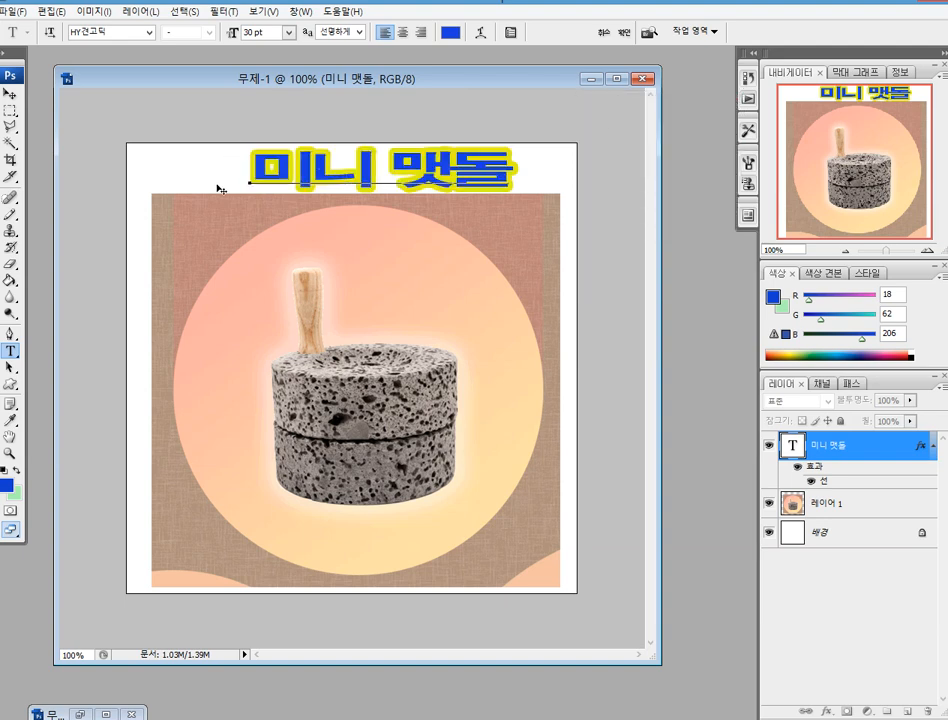
# Nudge the widened 미니 맷돌 title to the left until it sits roughly centred above the mortar image.
pyautogui.click(10, 96)
pyautogui.press('Left')
pyautogui.press('Left')
pyautogui.press('Left')
pyautogui.press('Left')
pyautogui.press('Left')
pyautogui.press('Left')
pyautogui.press('Left')
pyautogui.press('Left')
pyautogui.press('Left')
pyautogui.press('Left')
pyautogui.press('Left')
pyautogui.press('Left')
pyautogui.press('Left')
pyautogui.press('Left')
pyautogui.press('Left')
pyautogui.press('Left')
pyautogui.press('Left')
pyautogui.press('Left')
pyautogui.press('Left')
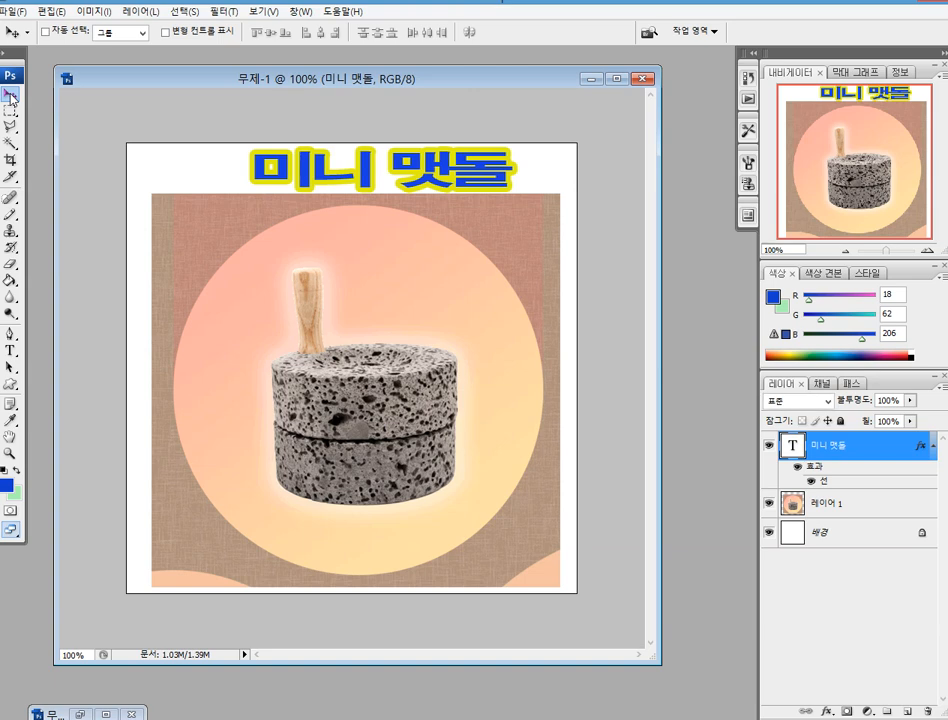
pyautogui.press('Left')
pyautogui.press('Left')
pyautogui.press('Left')
pyautogui.press('Left')
pyautogui.press('Left')
pyautogui.press('Left')
pyautogui.press('Left')
pyautogui.press('Left')
pyautogui.press('Left')
pyautogui.press('Left')
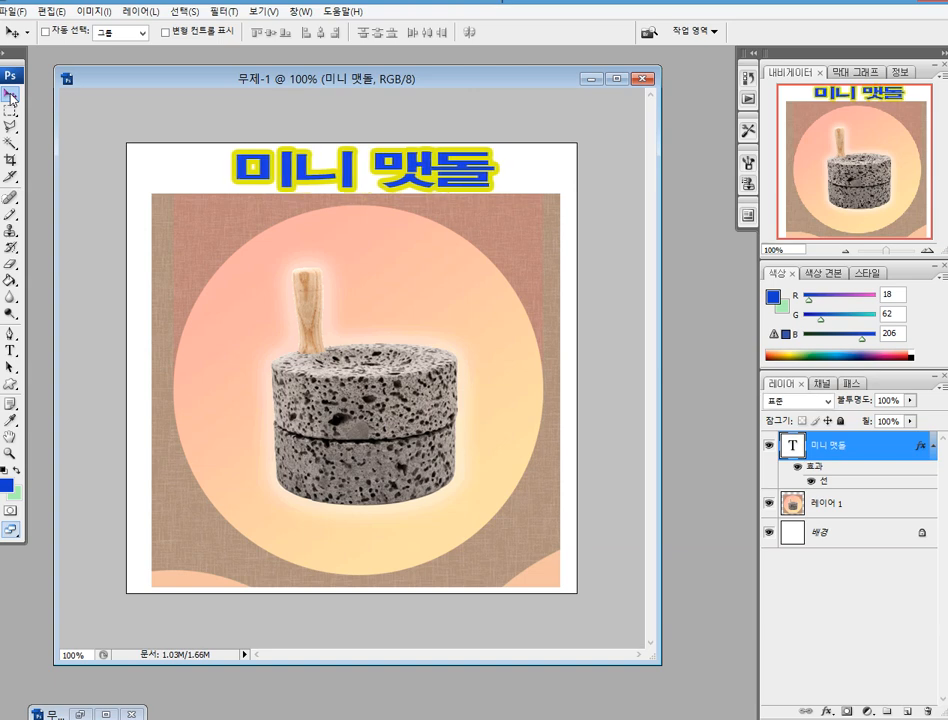
pyautogui.press('Left')
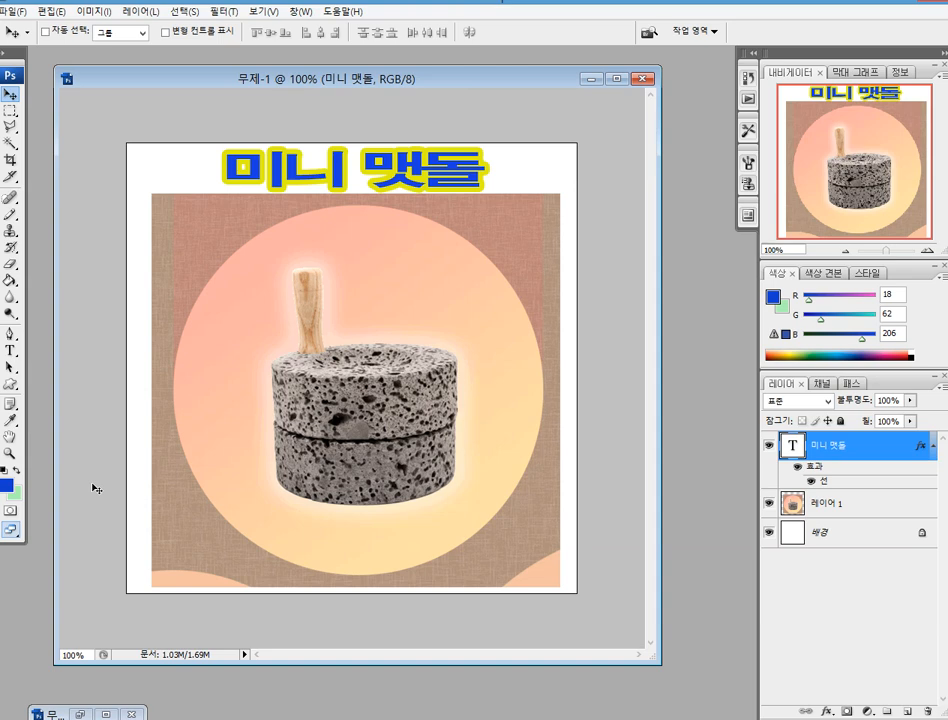
# Start saving the untitled document and choose Photoshop (*.PSD;*.PDD) as the file format.
pyautogui.click(21, 14)
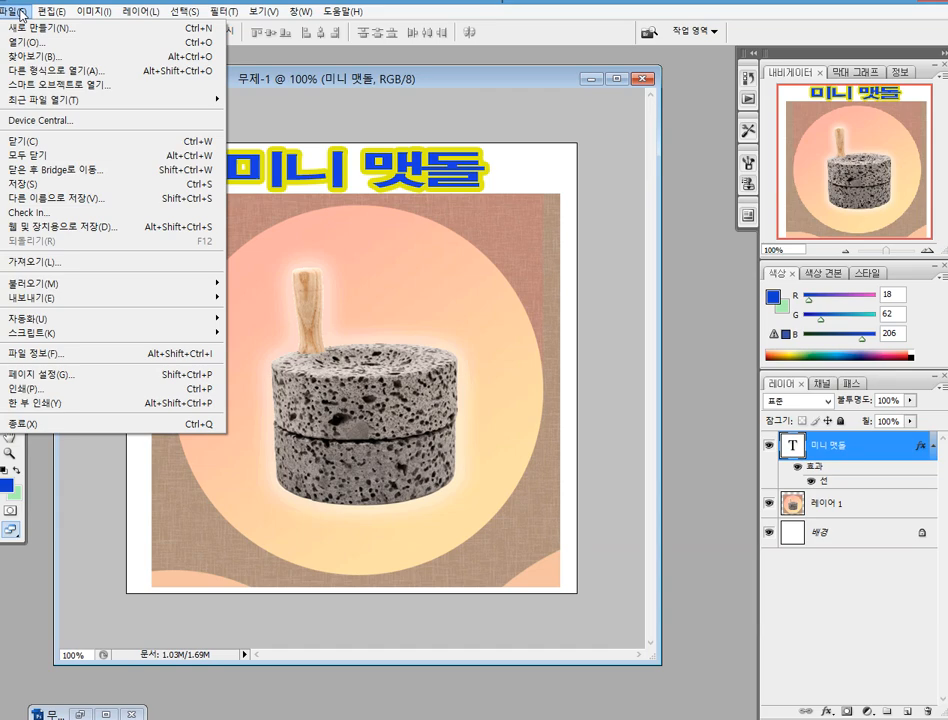
pyautogui.click(62, 184)
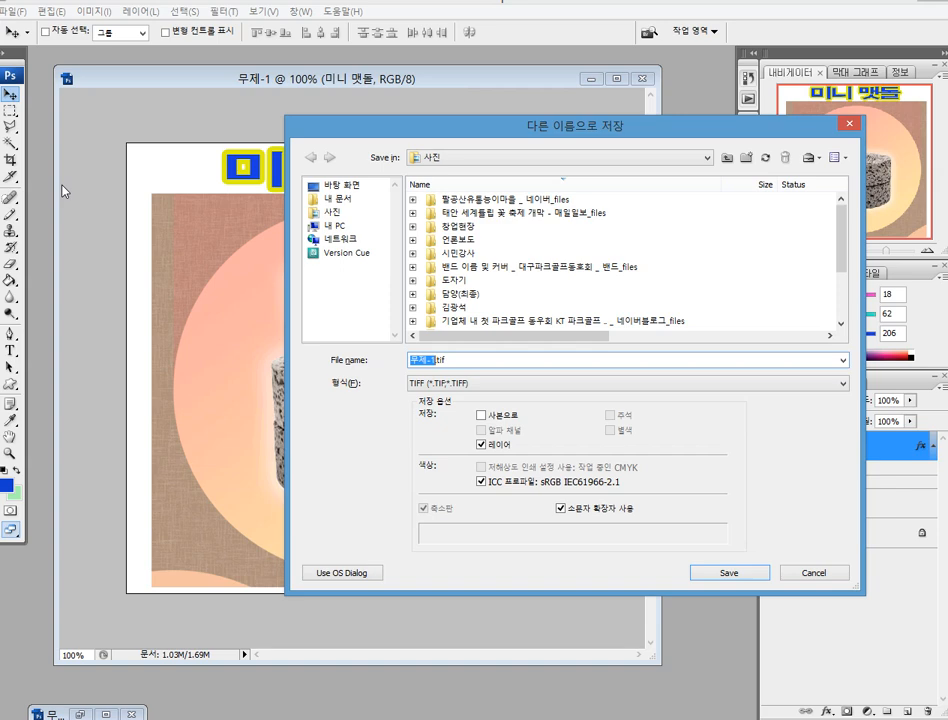
pyautogui.click(635, 383)
pyautogui.moveTo(848, 489); pyautogui.dragTo(855, 415)
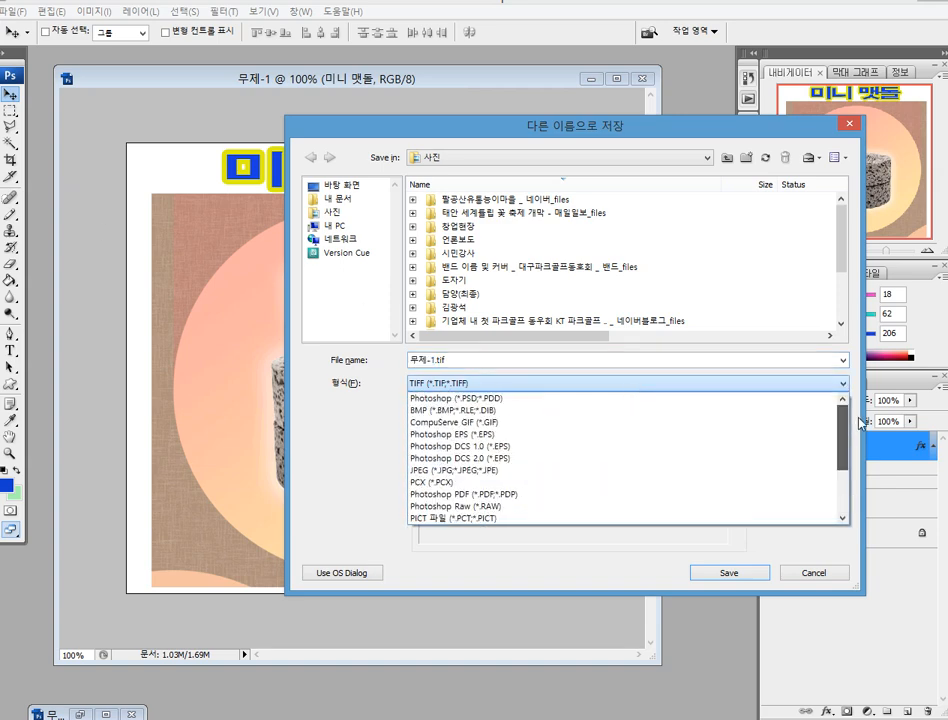
pyautogui.click(684, 398)
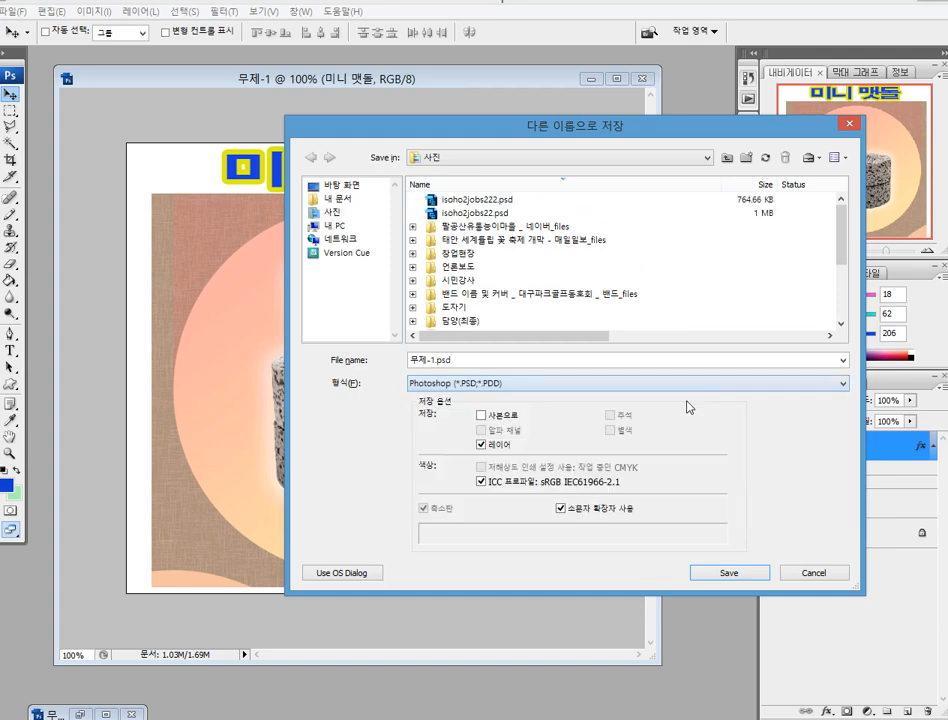
# Name the file 미니맷돌.psd and save it in the 사진 folder with maximum compatibility enabled.
pyautogui.doubleClick(485, 360)
pyautogui.click(485, 360)
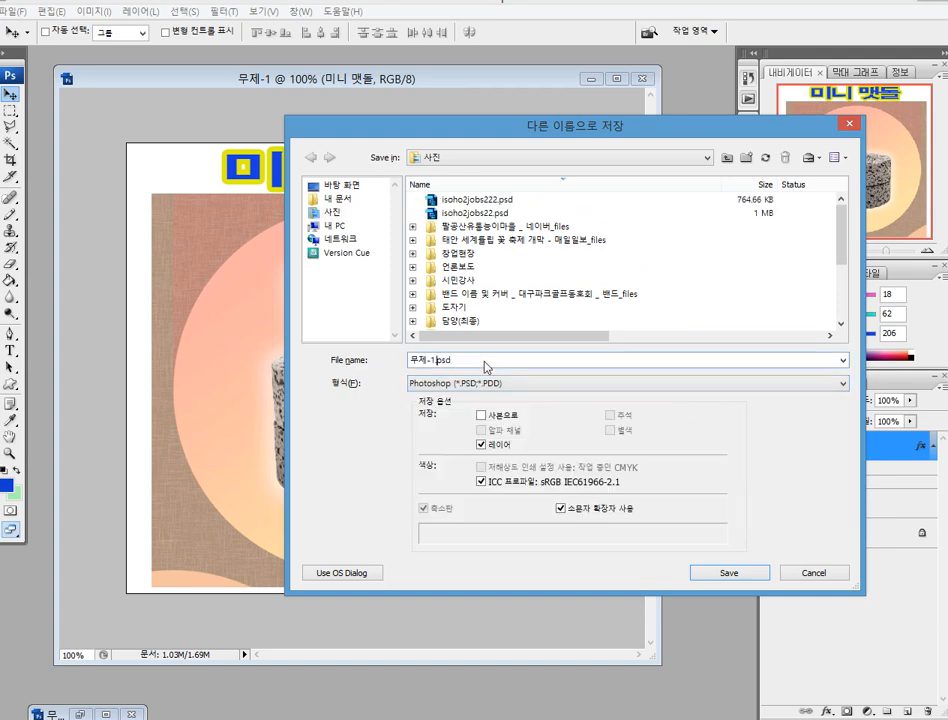
pyautogui.press('BackSpace')
pyautogui.press('BackSpace')
pyautogui.press('BackSpace')
pyautogui.press('BackSpace')
pyautogui.write('미니맷돌')
pyautogui.press('Right')
pyautogui.press('Right')
pyautogui.press('Right')
pyautogui.press('Right')
pyautogui.click(733, 576)
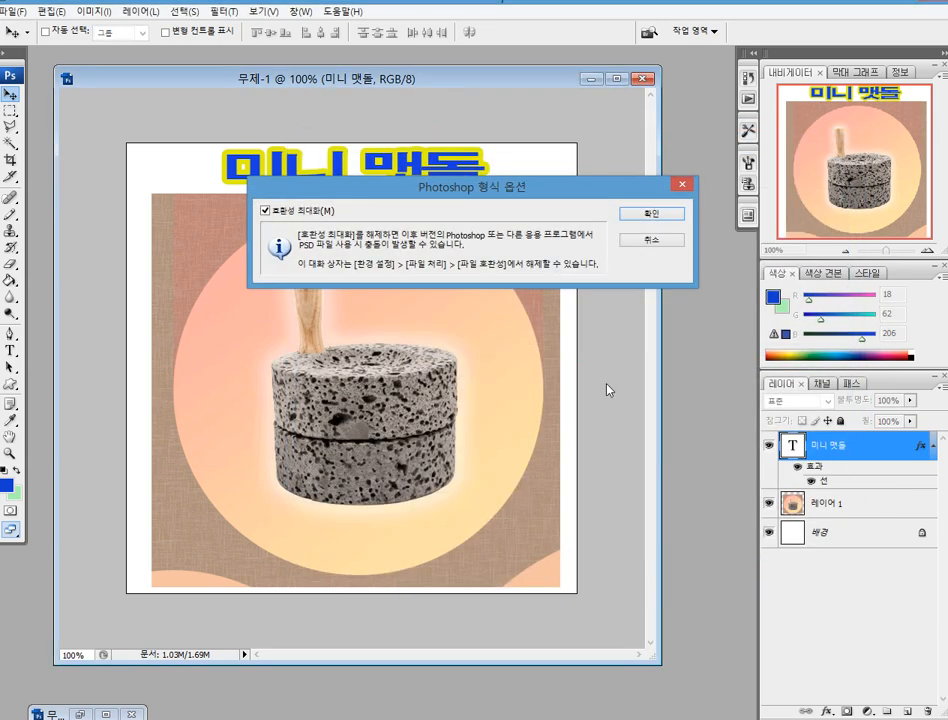
pyautogui.click(643, 214)
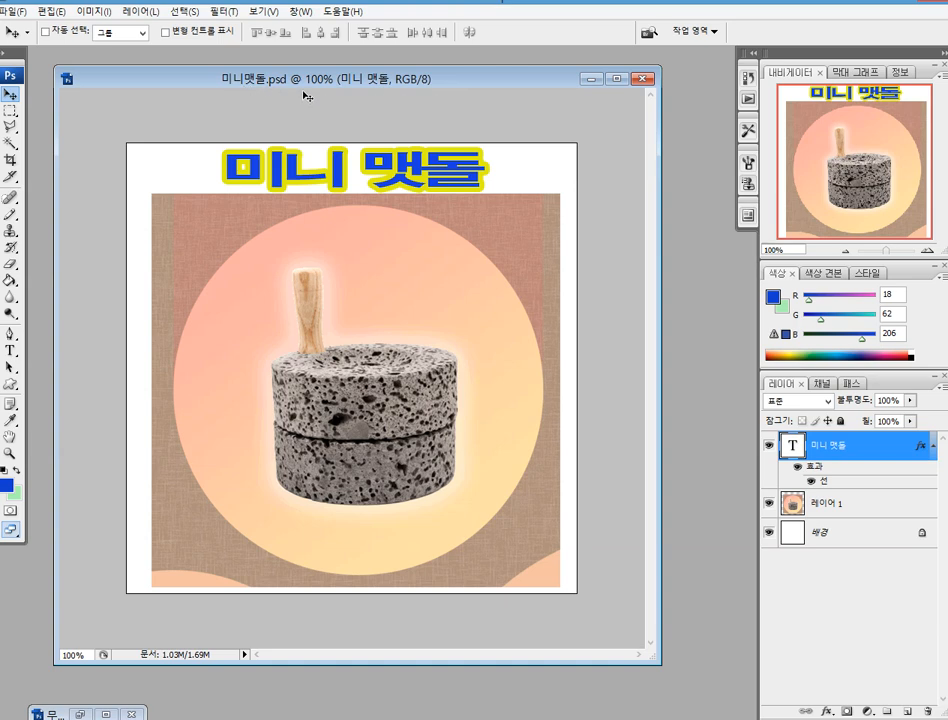
# Set up a saved copy in CompuServe GIF format and name it 미니맷돌.gif, without the 사본 suffix.
pyautogui.click(22, 12)
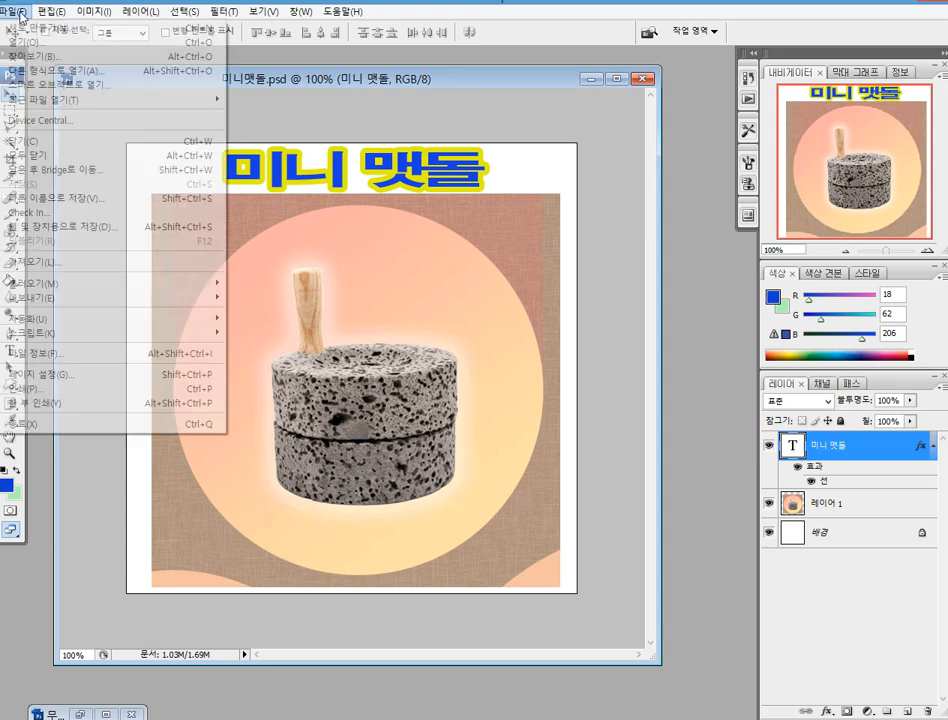
pyautogui.click(82, 195)
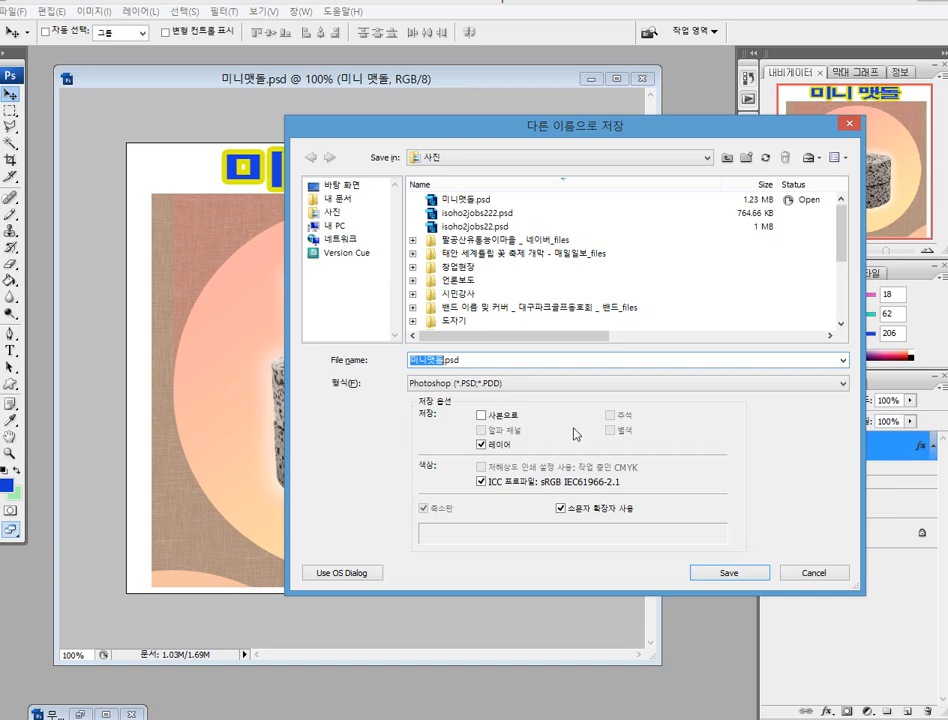
pyautogui.click(779, 387)
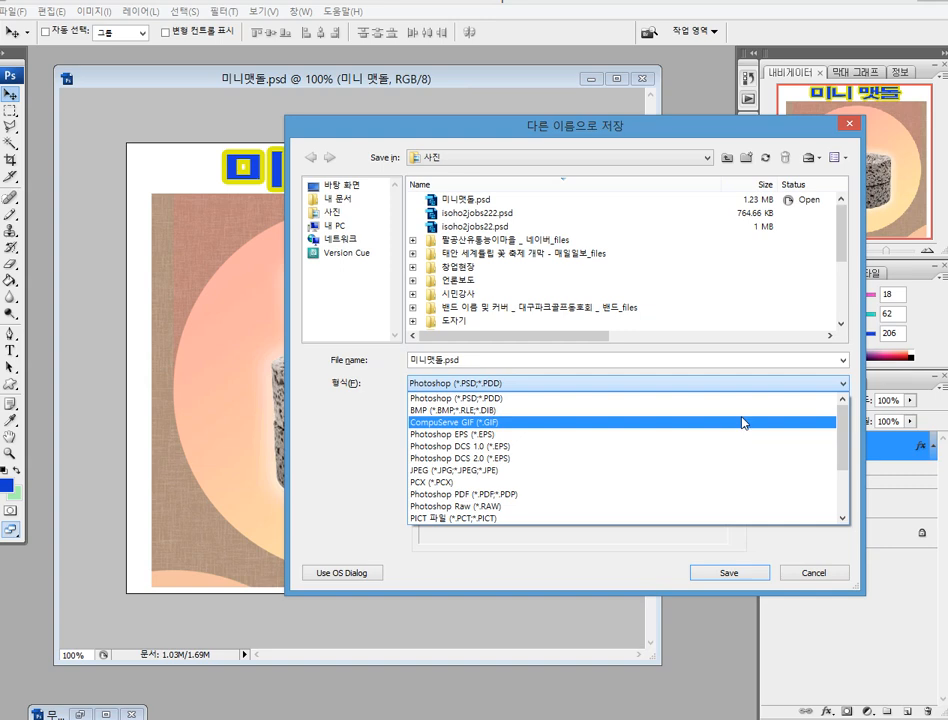
pyautogui.click(530, 423)
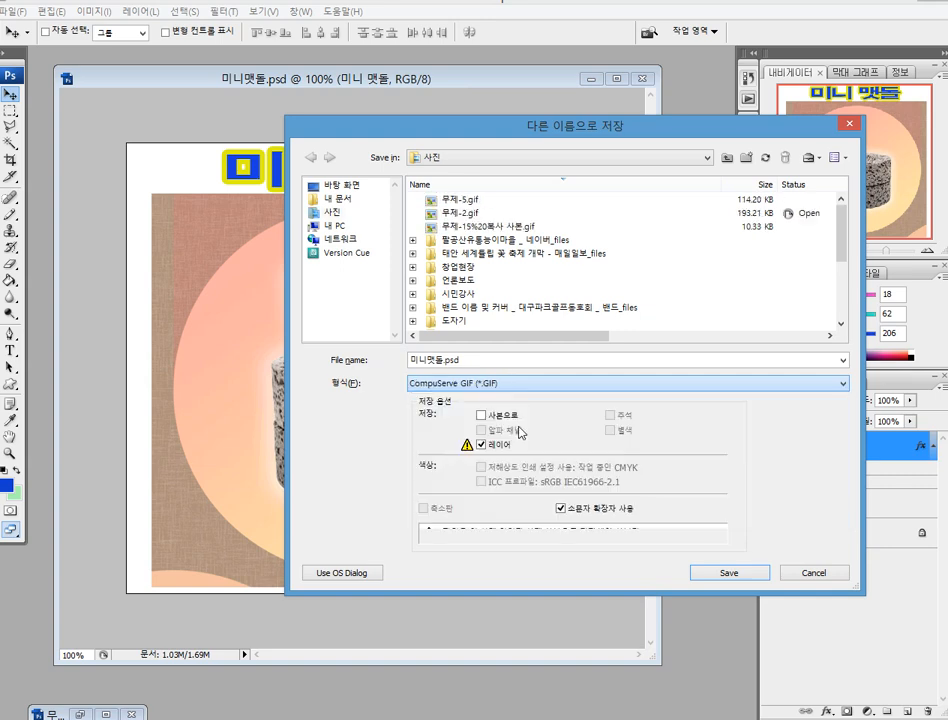
pyautogui.click(555, 360)
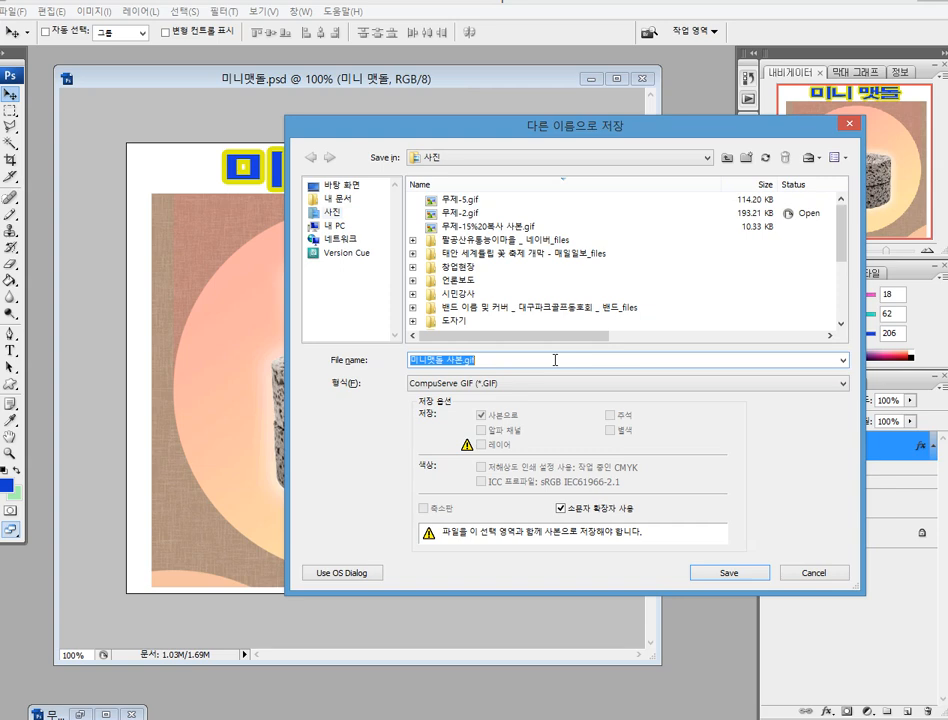
pyautogui.click(555, 360)
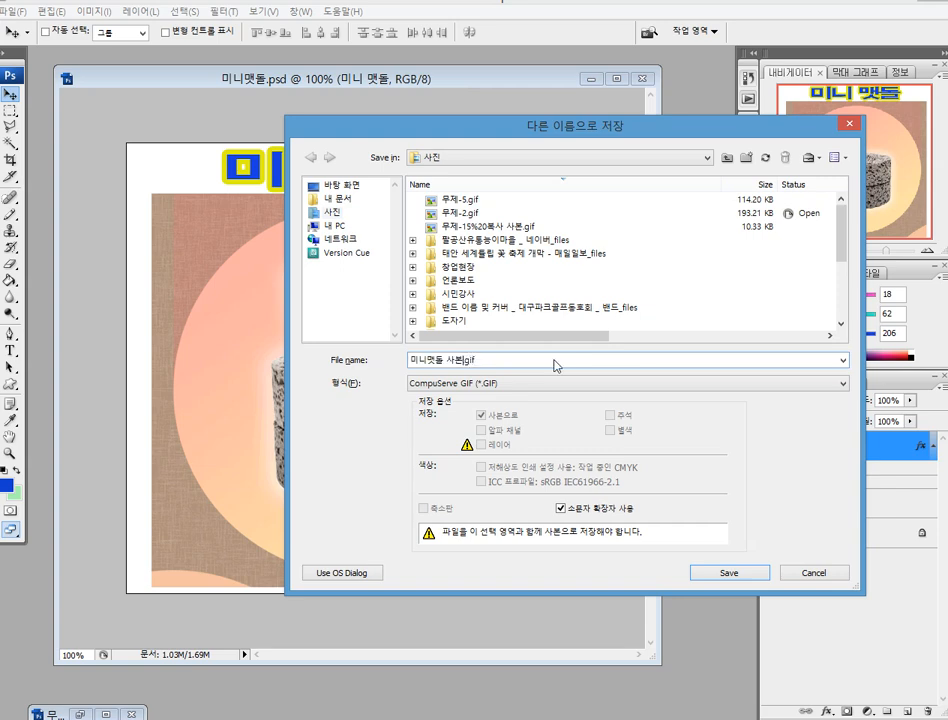
pyautogui.press('BackSpace')
pyautogui.press('BackSpace')
pyautogui.press('BackSpace')
# Save the GIF with layers flattened, 256 indexed colours and the standard row order.
pyautogui.click(731, 574)
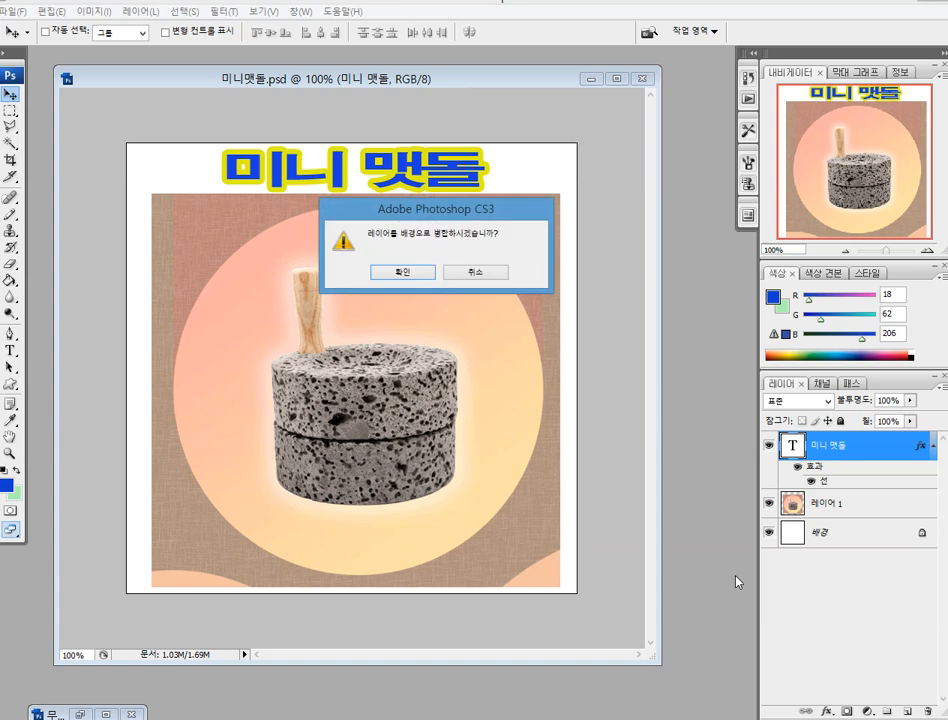
pyautogui.click(419, 277)
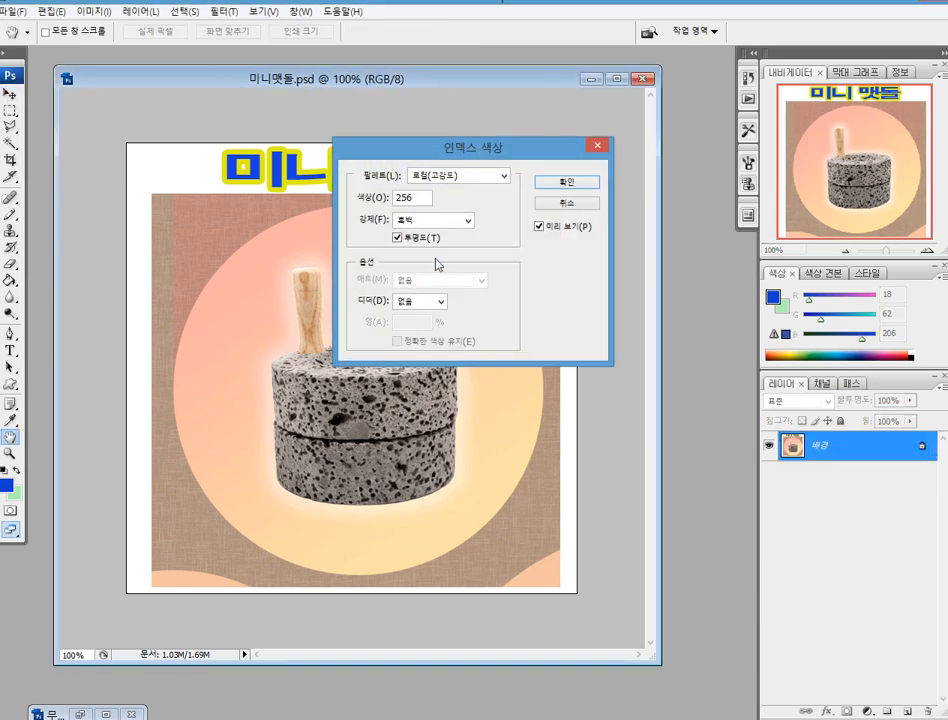
pyautogui.click(567, 187)
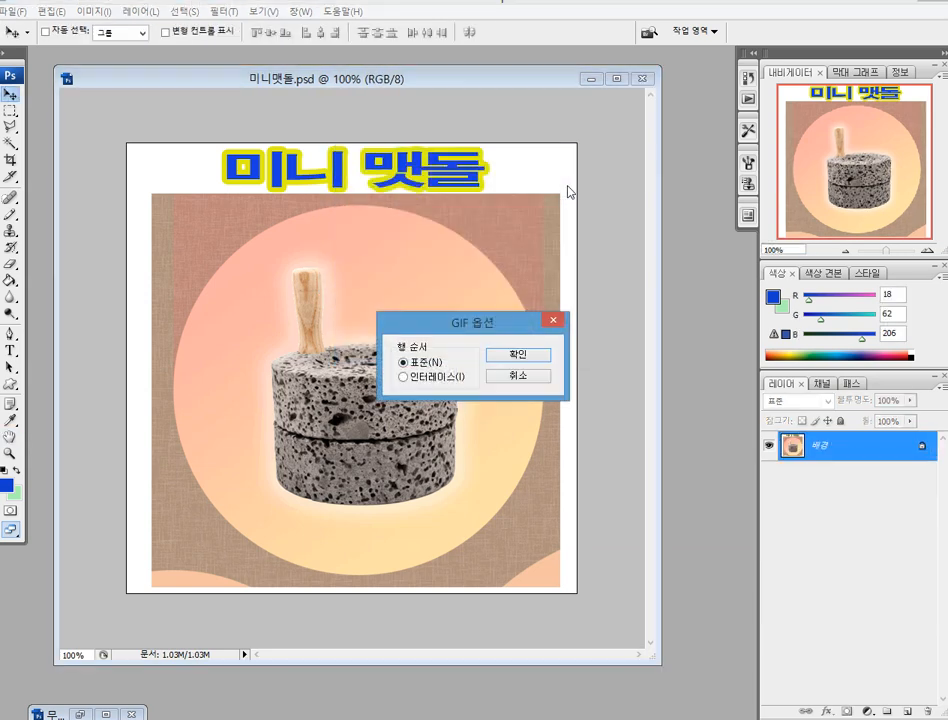
pyautogui.click(518, 355)
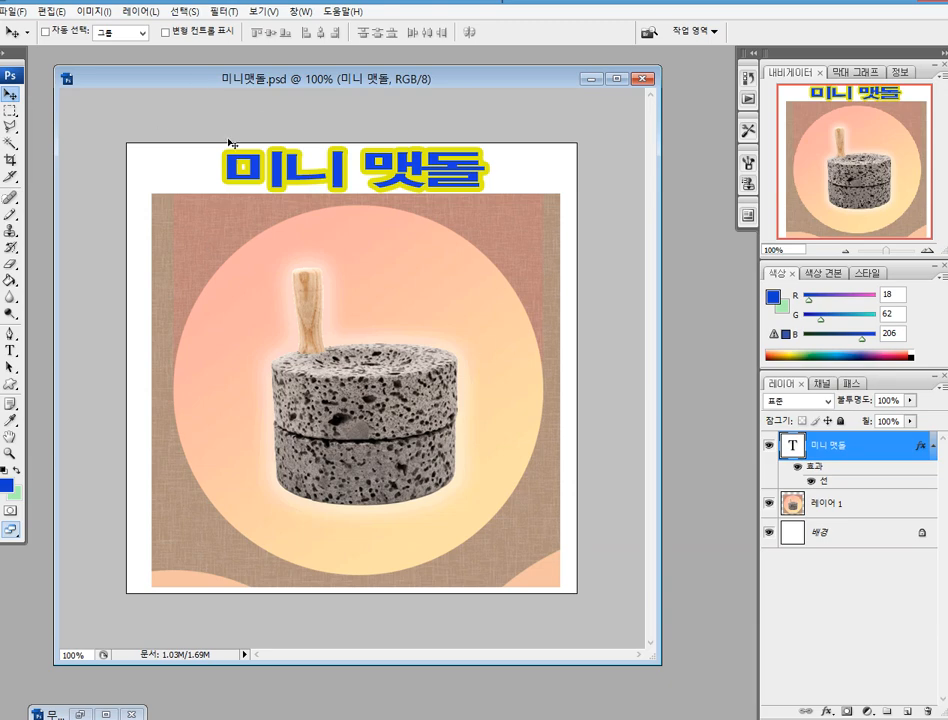
# Open 미니맷돌.gif from the 사진 folder, enlarge its window to show the whole image and shift it downward.
pyautogui.click(18, 12)
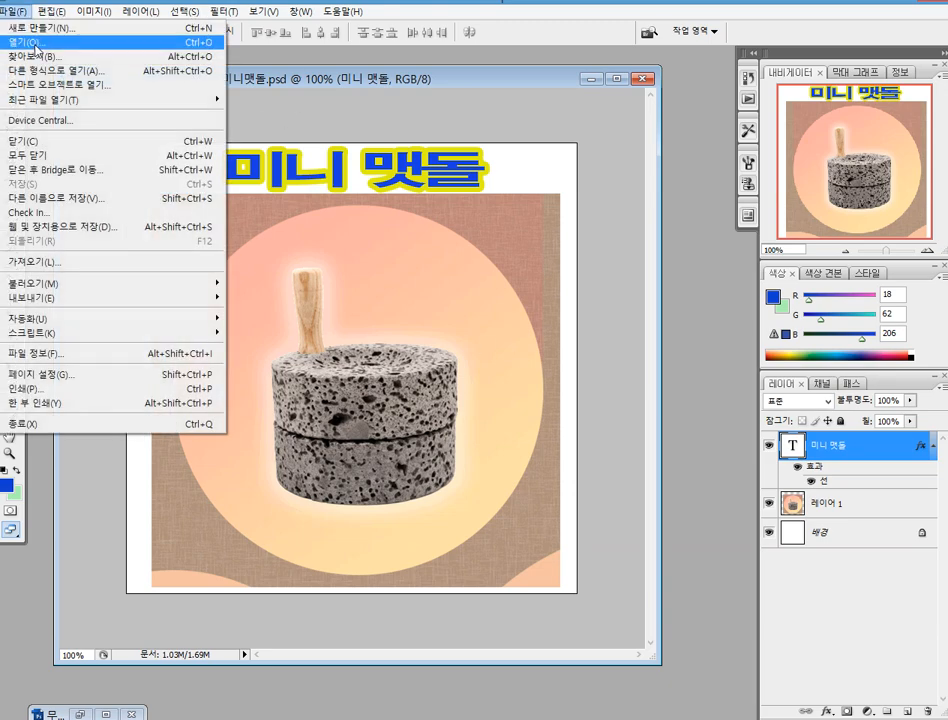
pyautogui.click(31, 43)
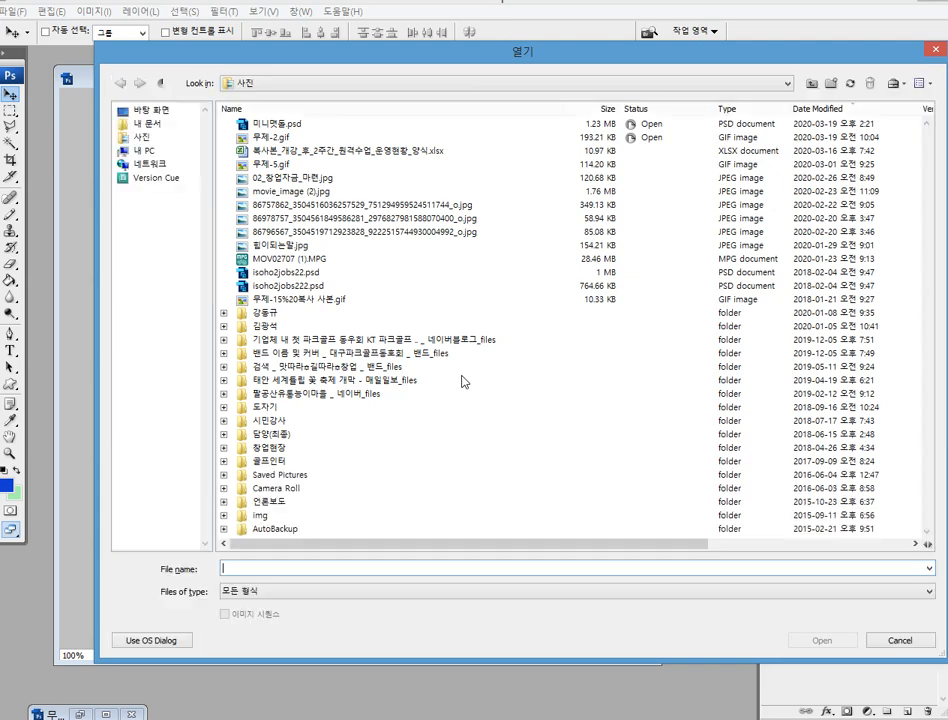
pyautogui.doubleClick(279, 137)
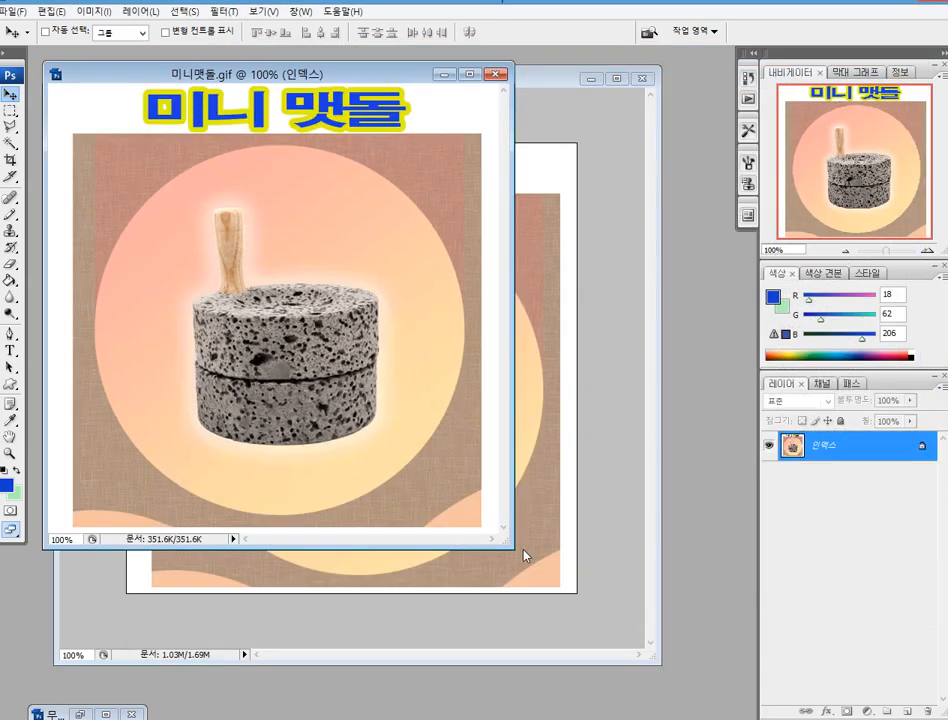
pyautogui.moveTo(507, 542); pyautogui.dragTo(605, 628)
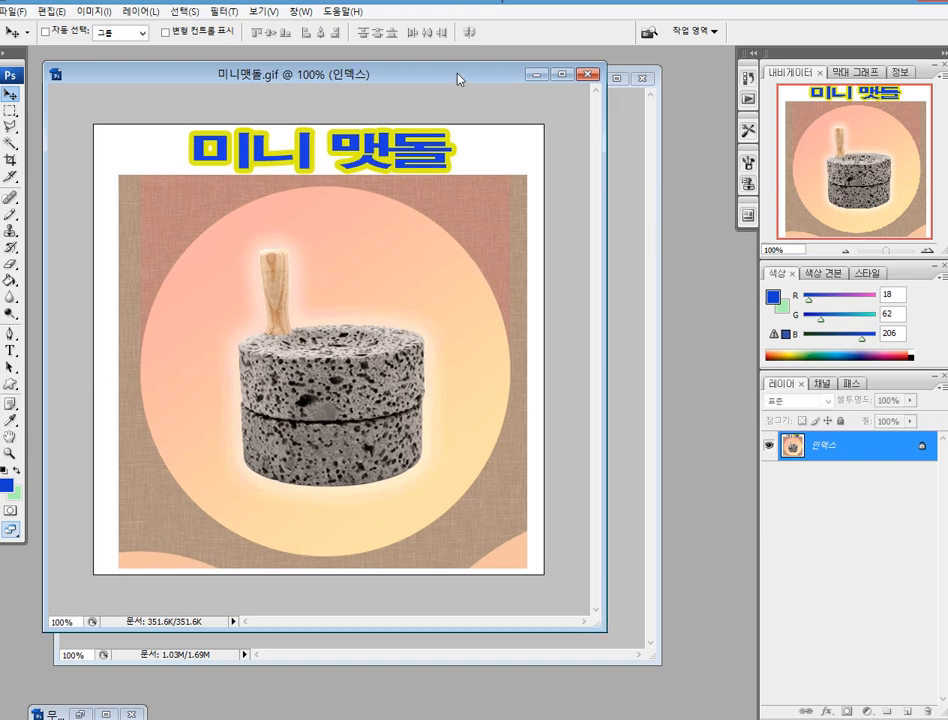
pyautogui.moveTo(458, 79); pyautogui.dragTo(485, 157)
# Compare the separate layers of 미니맷돌.psd with the layer structure of 미니맷돌.gif, arranging both windows for viewing.
pyautogui.click(487, 80)
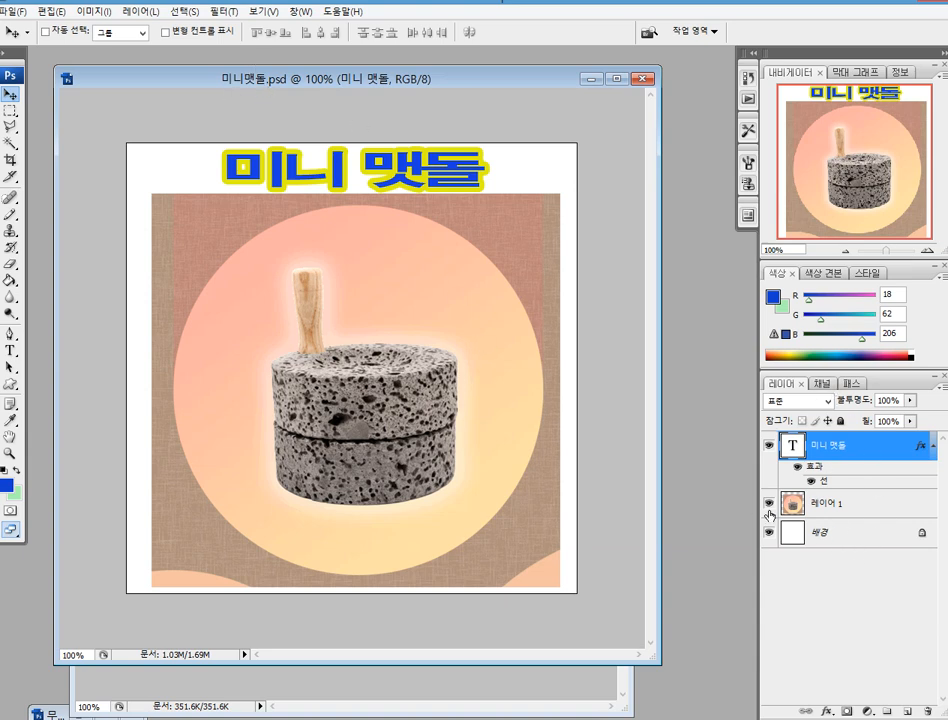
pyautogui.click(847, 536)
pyautogui.click(843, 503)
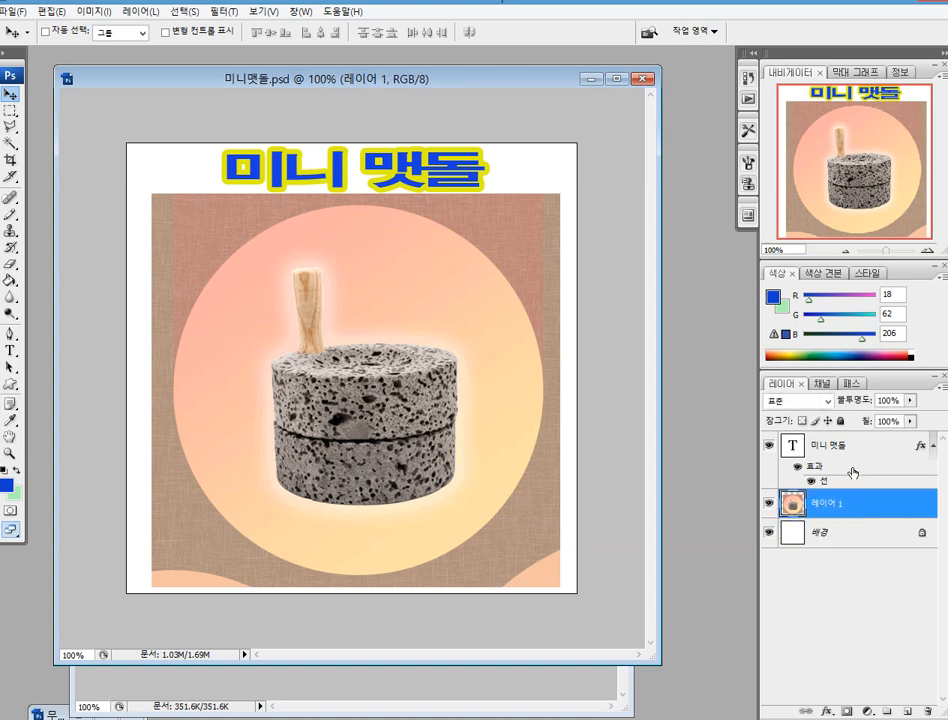
pyautogui.click(862, 458)
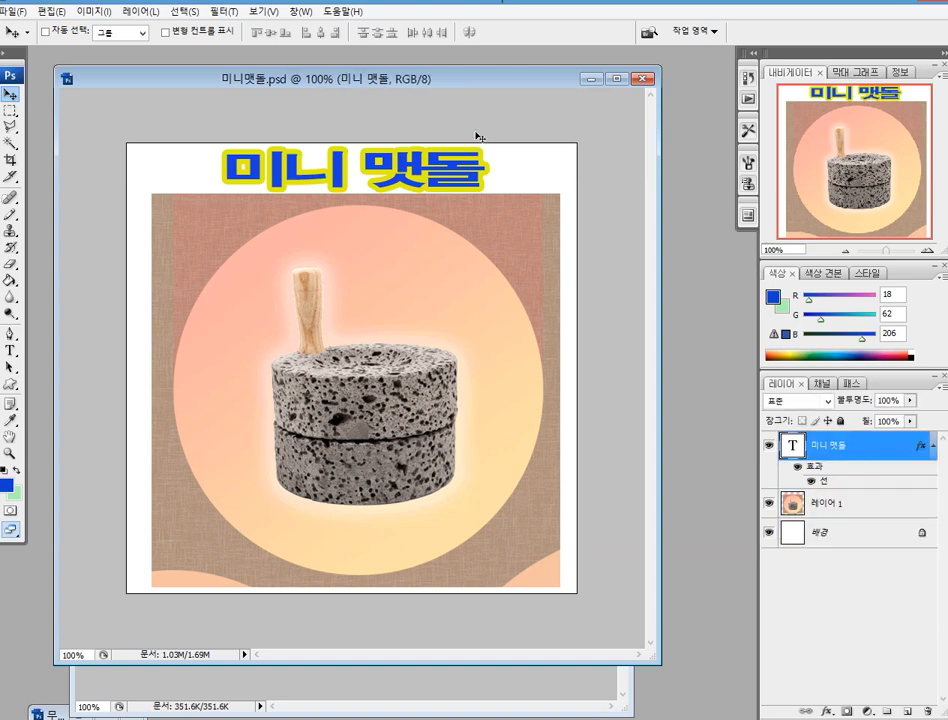
pyautogui.moveTo(470, 70); pyautogui.dragTo(596, 73)
pyautogui.moveTo(140, 160); pyautogui.dragTo(171, 87)
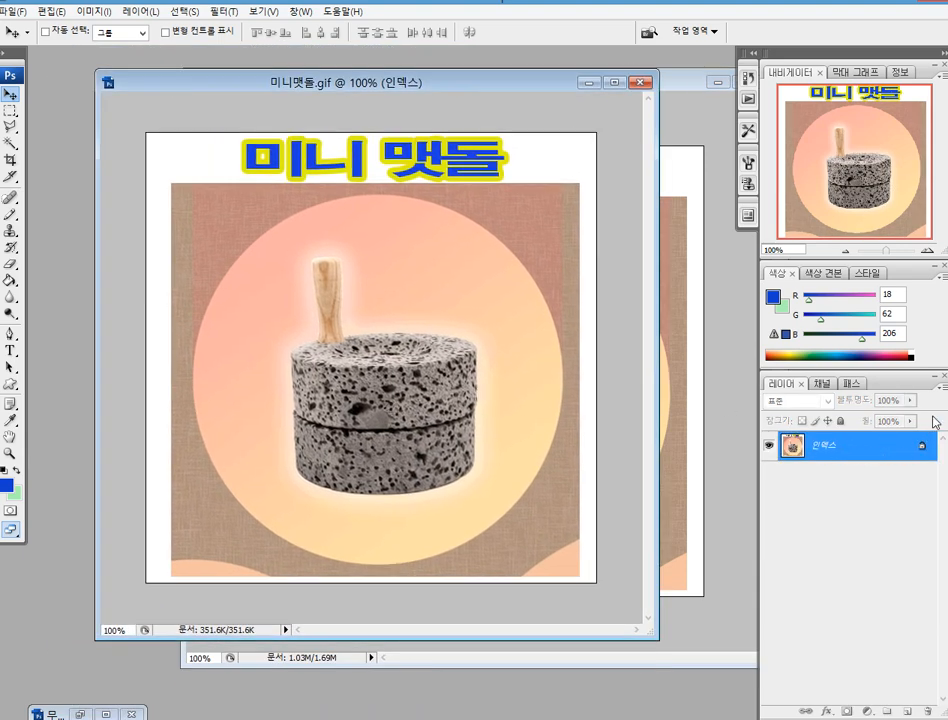